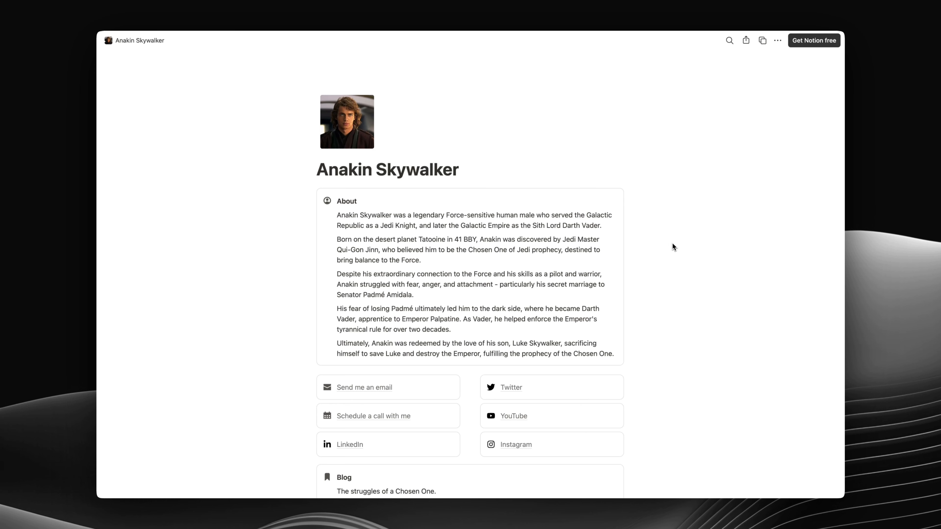
Scroll down to the Blog database and view its posts as text-preview and cover-image gallery cards
scroll(480, 210, down, 1)
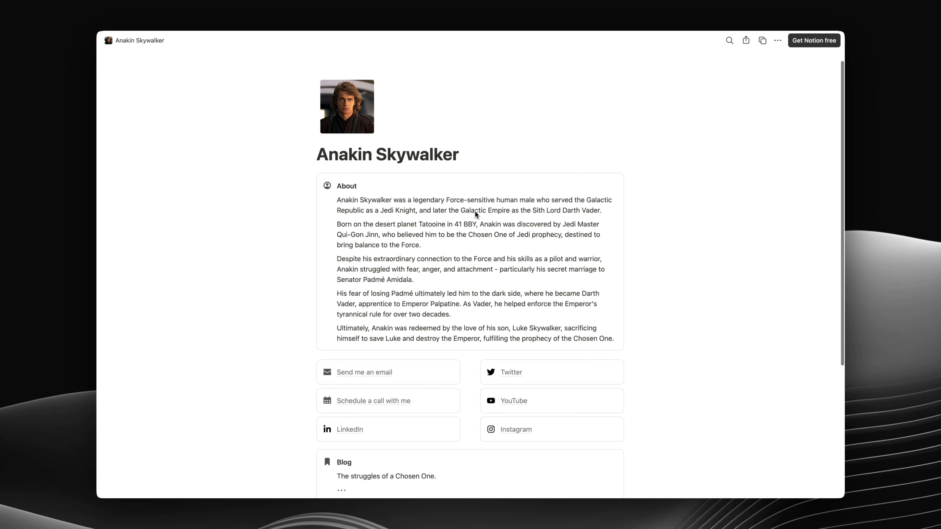
scroll(482, 223, down, 5)
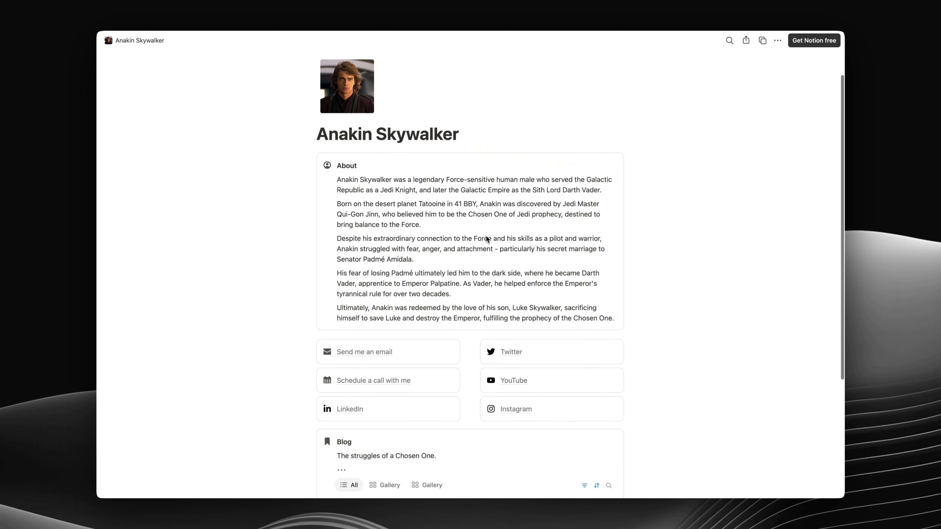
scroll(487, 236, down, 2)
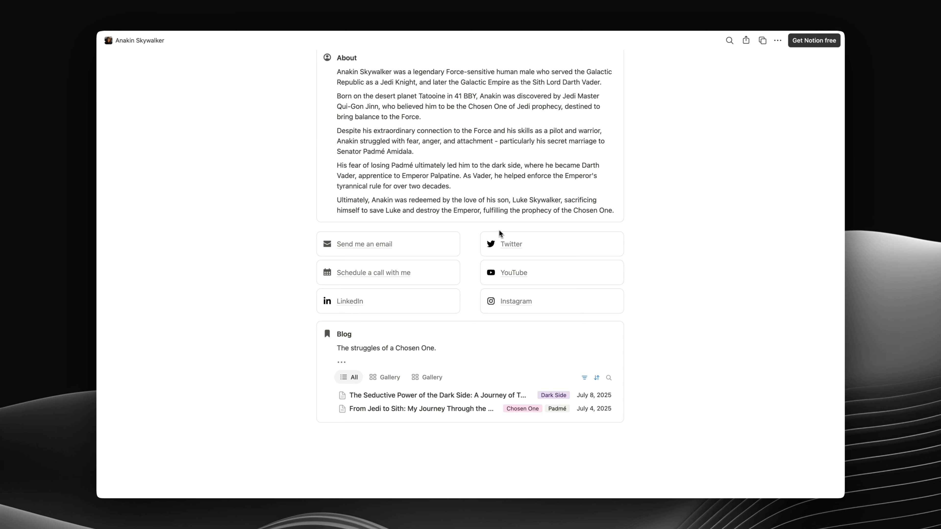
scroll(503, 228, down, 2)
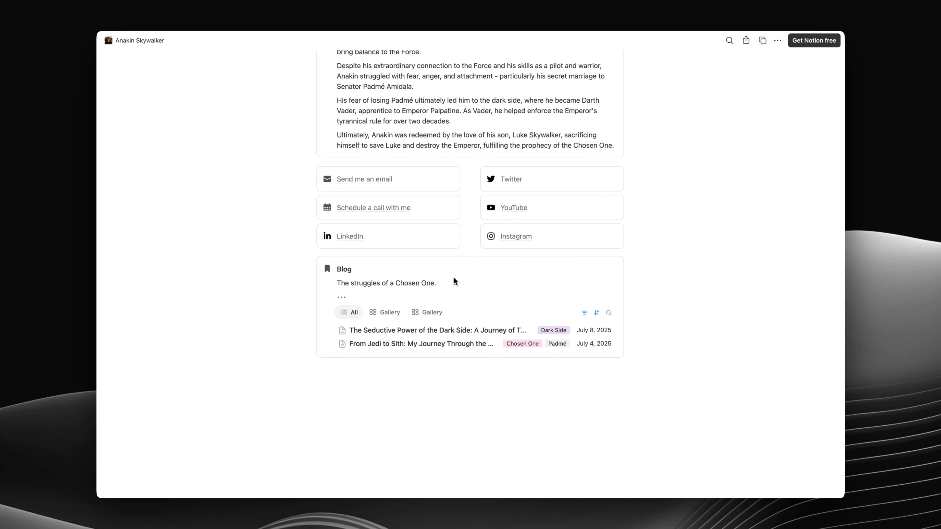
scroll(453, 277, up, 5)
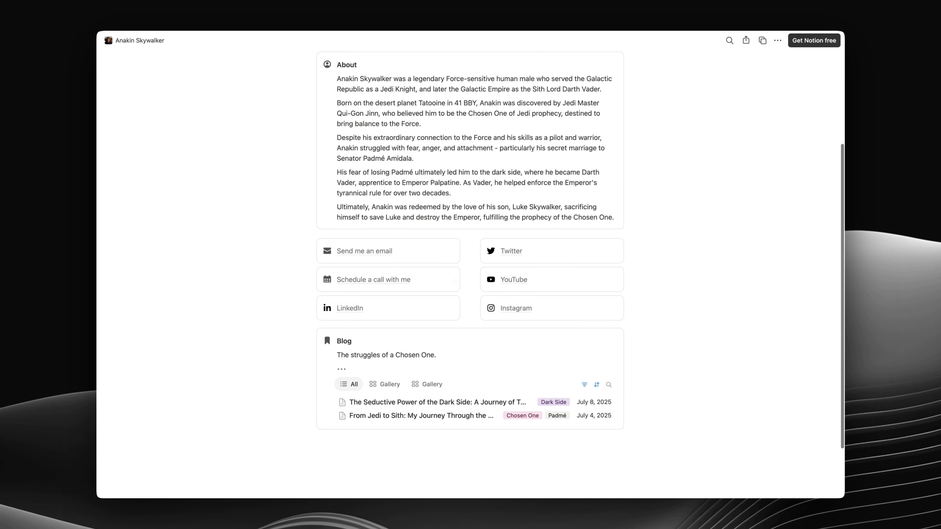
scroll(469, 259, down, 4)
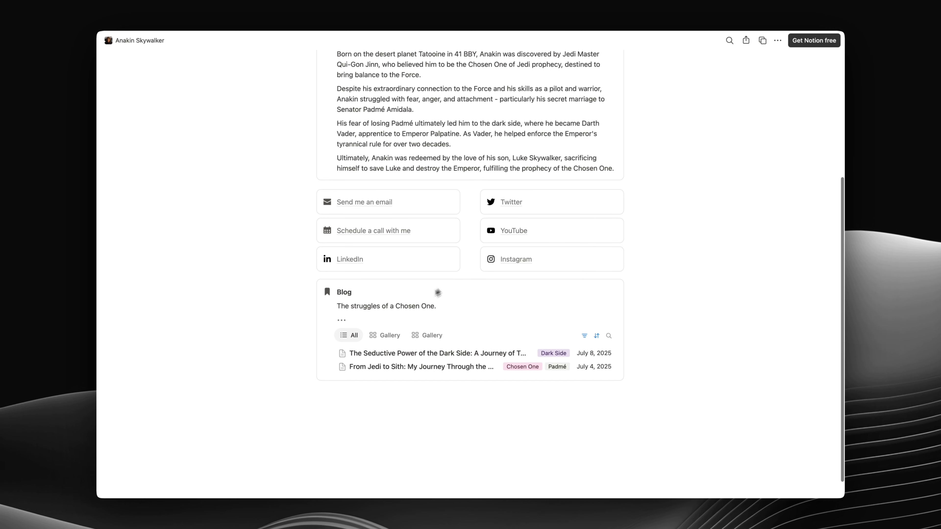
click(389, 335)
click(422, 335)
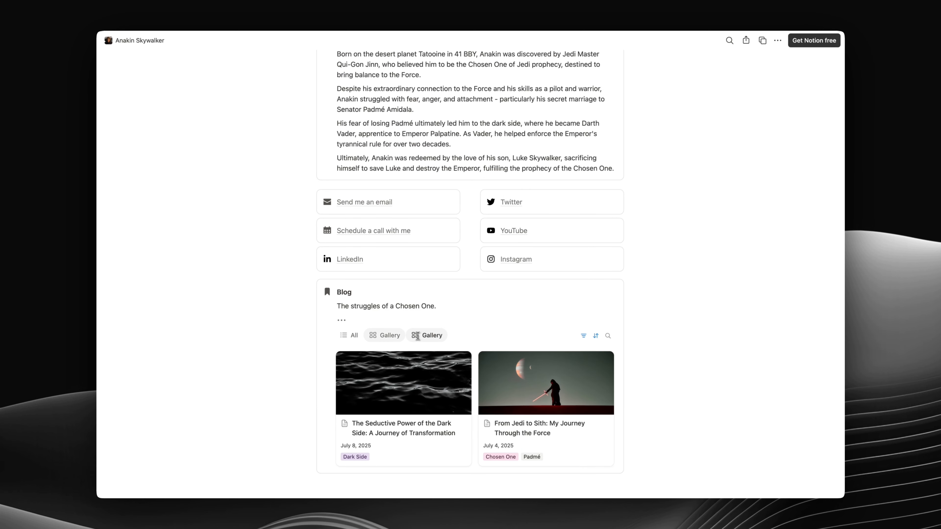
Return the Blog to its plain list view and open the Dark Side post in a side preview
click(387, 338)
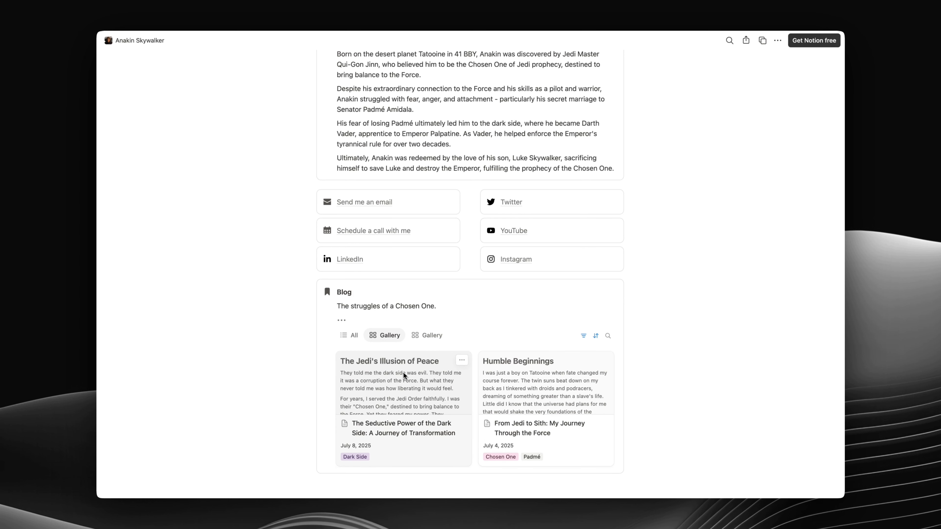
click(354, 338)
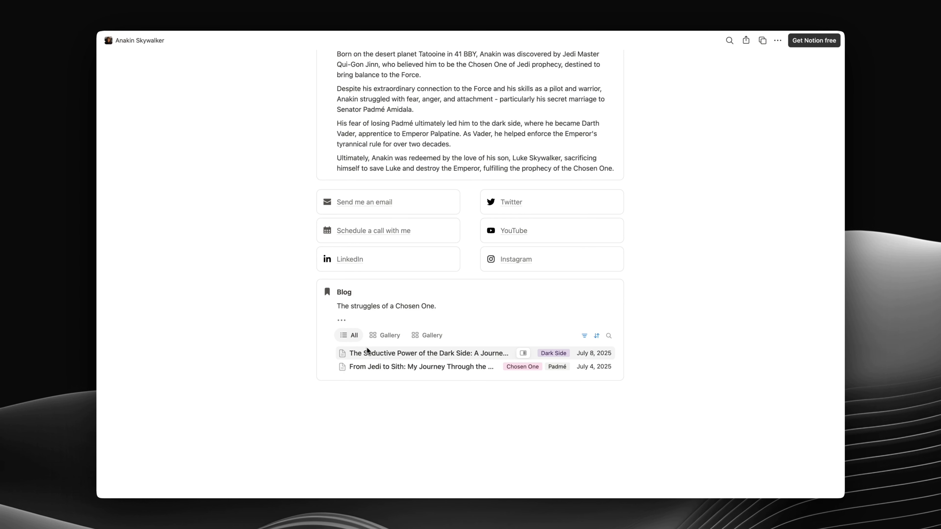
click(380, 355)
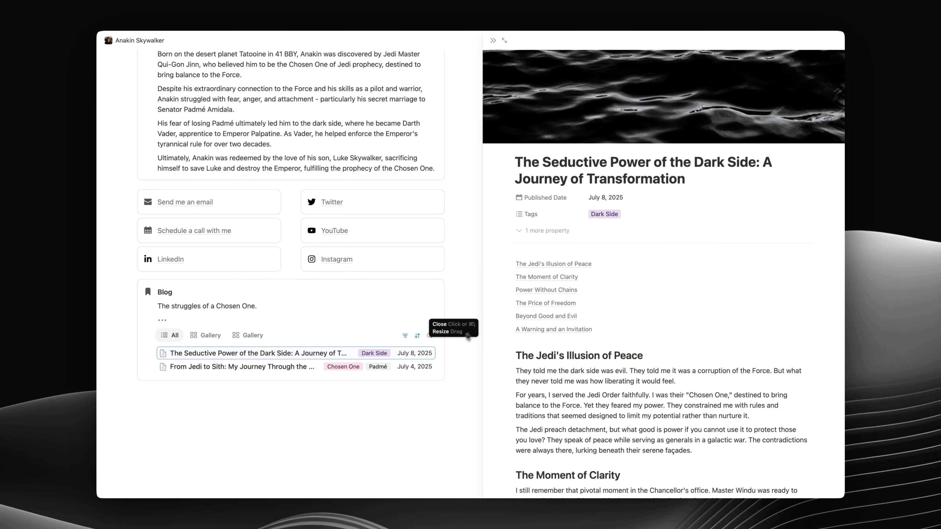
Scroll through the side preview and switch it to the From Jedi to Sith post
scroll(455, 293, up, 5)
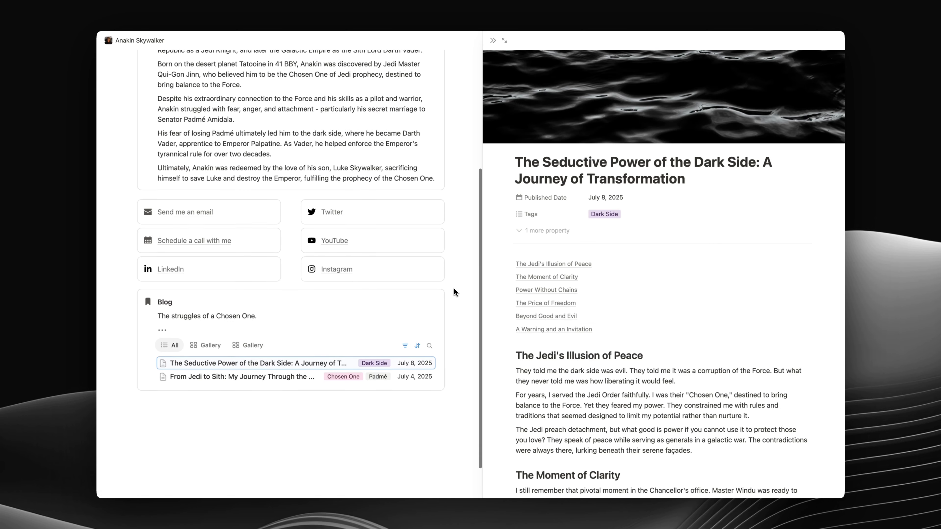
scroll(453, 288, up, 2)
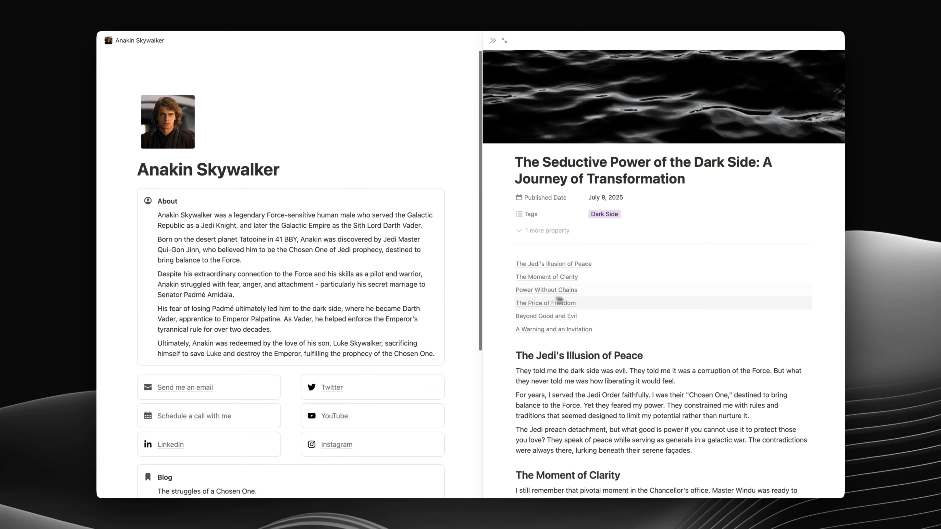
scroll(634, 317, down, 5)
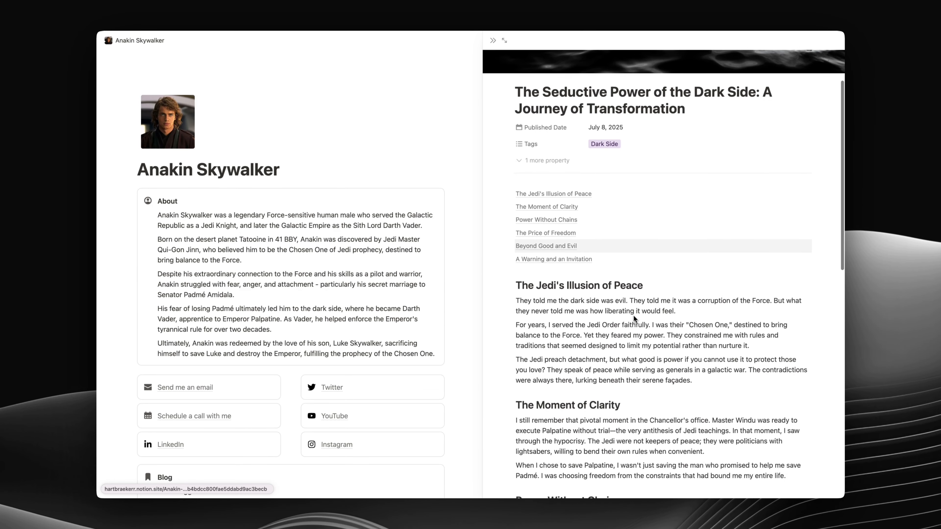
scroll(634, 314, down, 8)
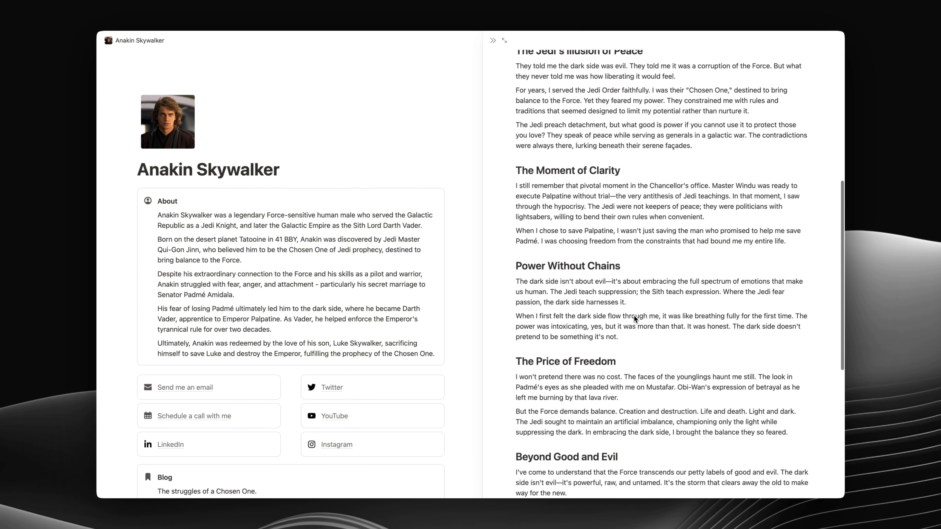
scroll(635, 315, down, 5)
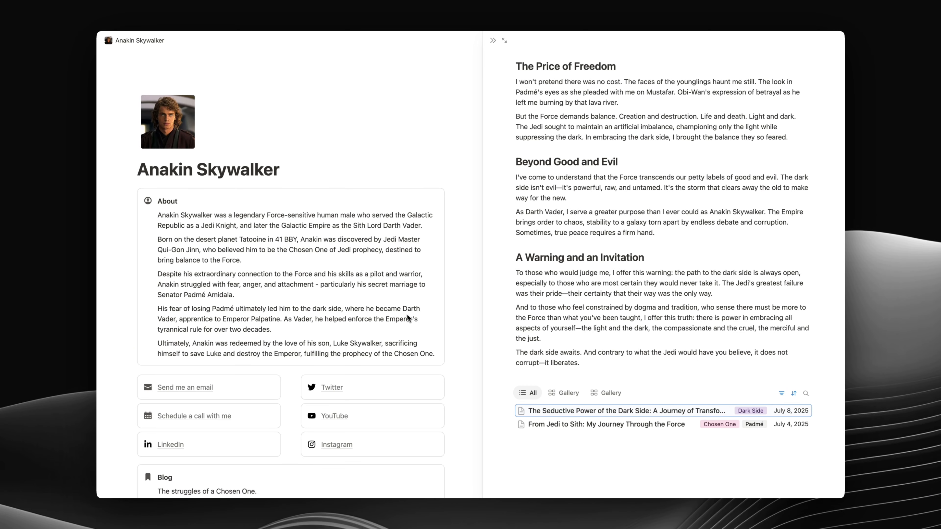
scroll(394, 318, down, 1)
scroll(394, 315, down, 5)
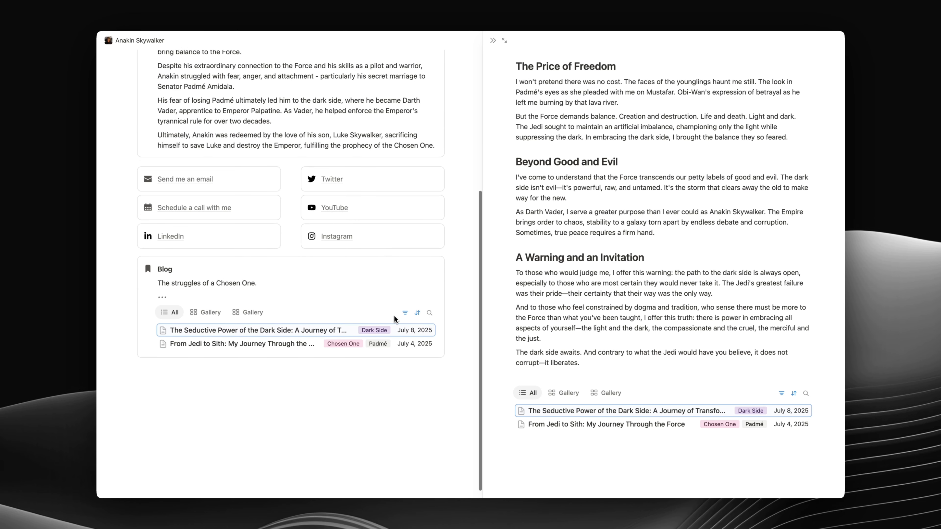
scroll(278, 341, up, 6)
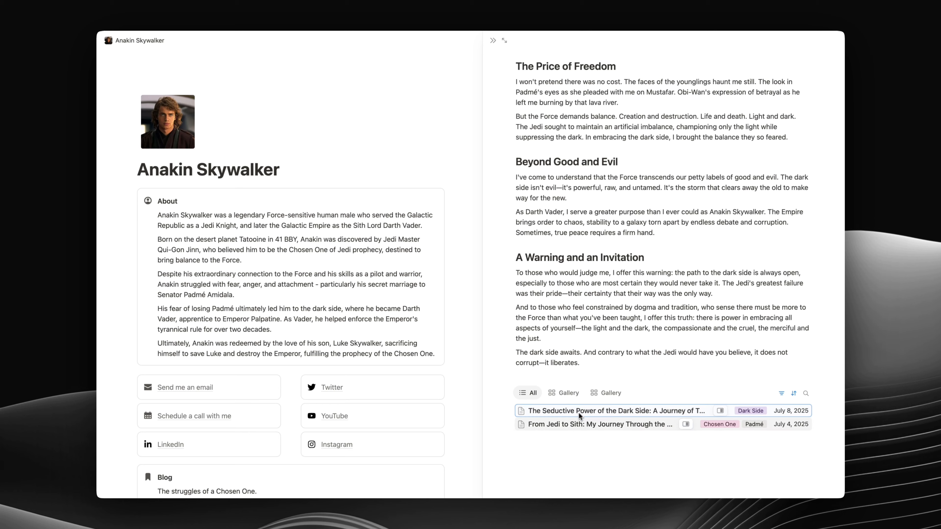
click(570, 424)
Try the text-preview and cover-image gallery layouts, then close the side preview
scroll(579, 404, down, 20)
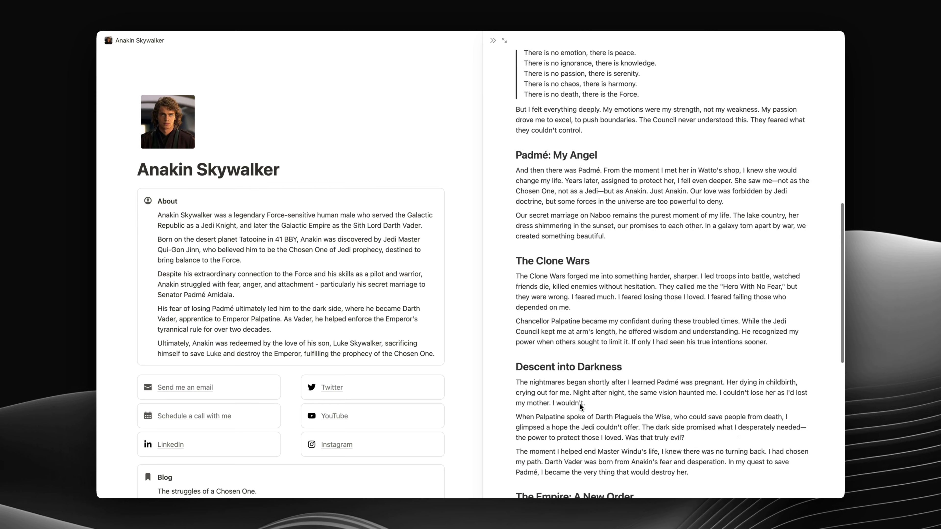
click(577, 400)
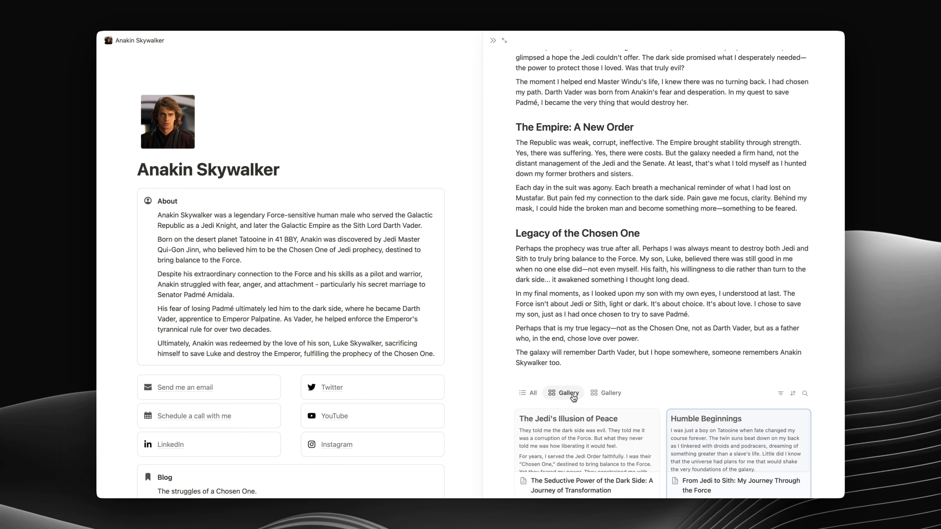
click(604, 397)
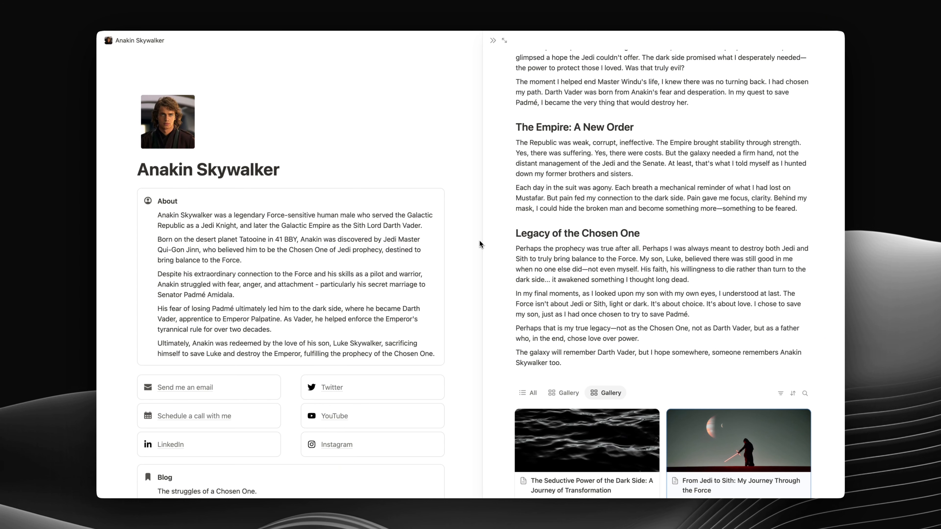
click(493, 40)
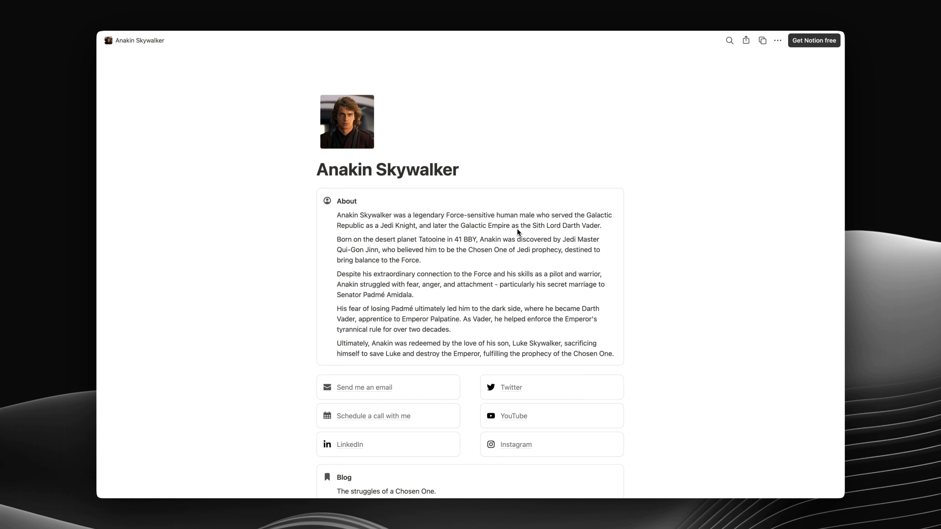
Scroll down and back up through the published Anakin Skywalker profile page
scroll(517, 228, down, 2)
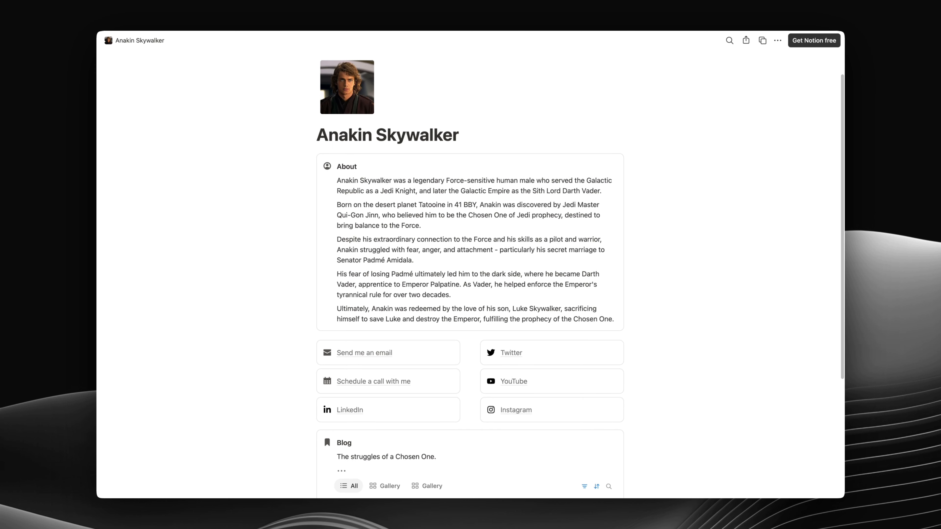
scroll(519, 232, down, 5)
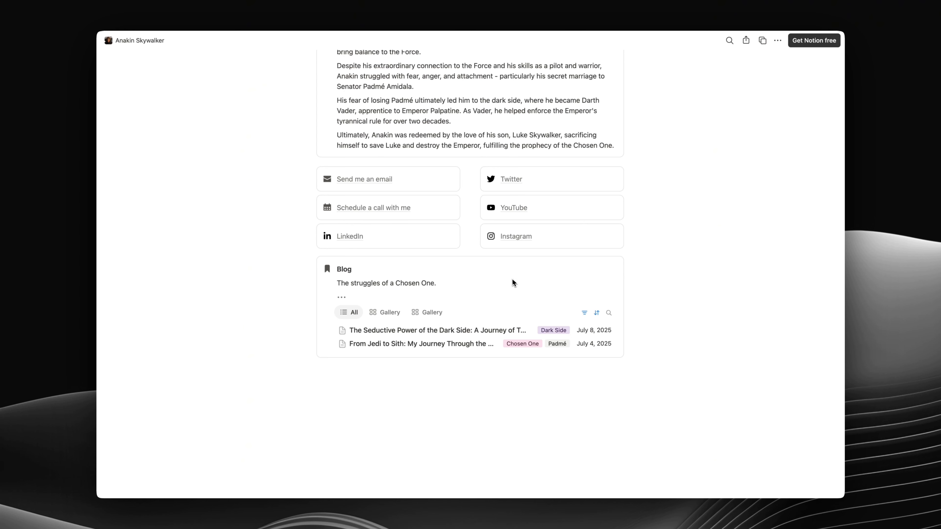
scroll(488, 283, up, 5)
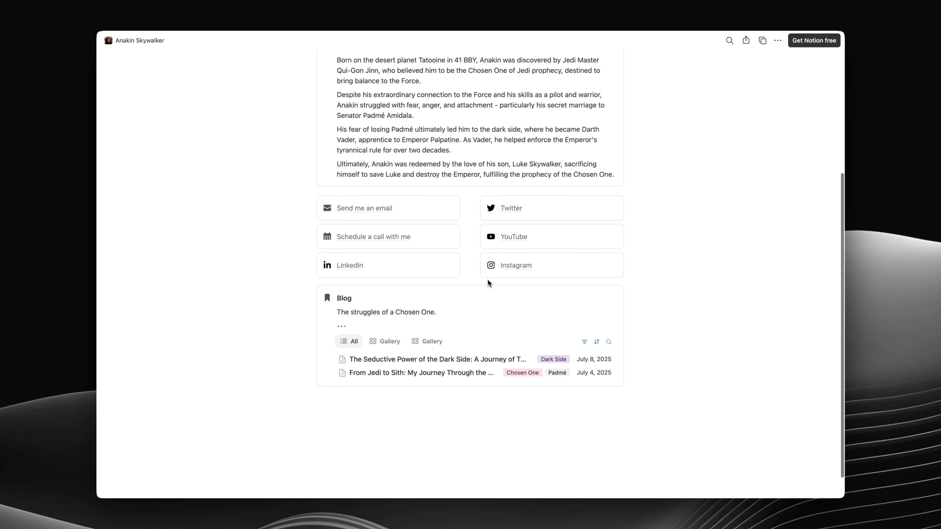
scroll(487, 279, up, 1)
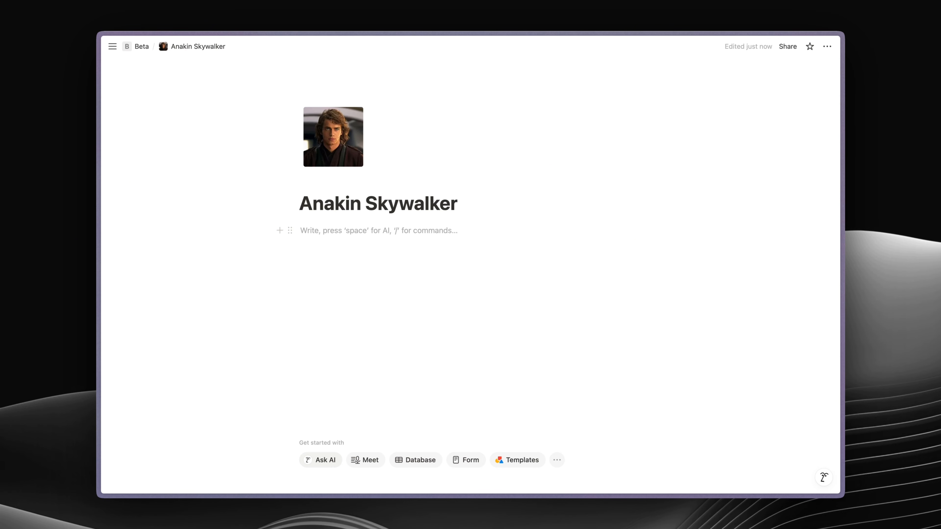
Insert an empty callout block under the title with the /call command
text(/)
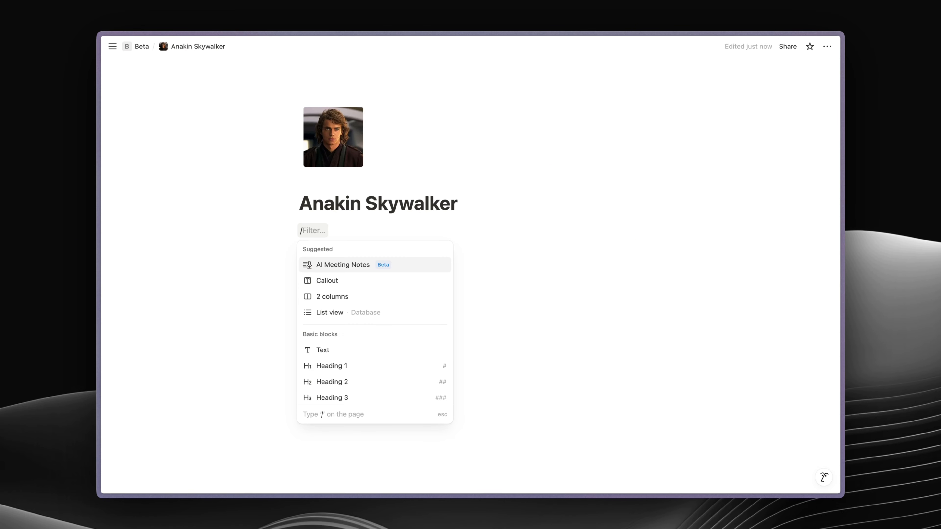
text(call)
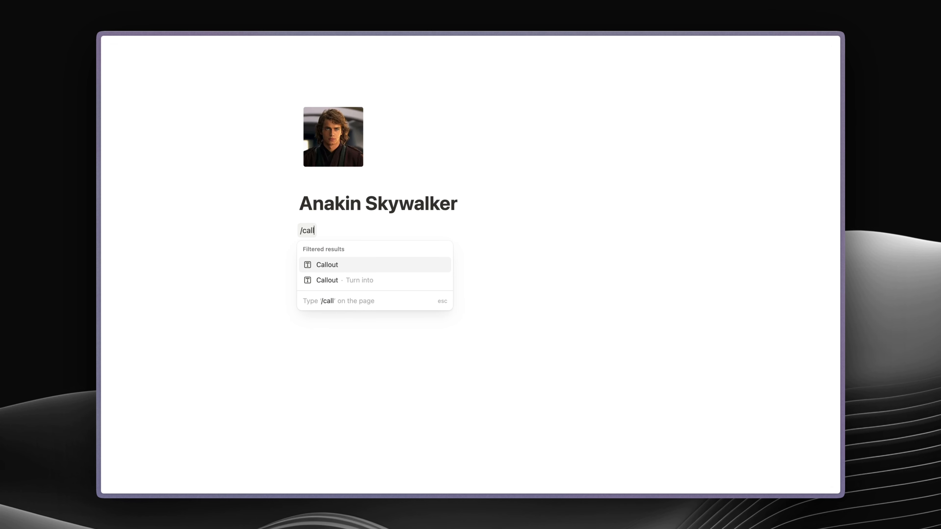
key(Down)
key(Up)
key(Return)
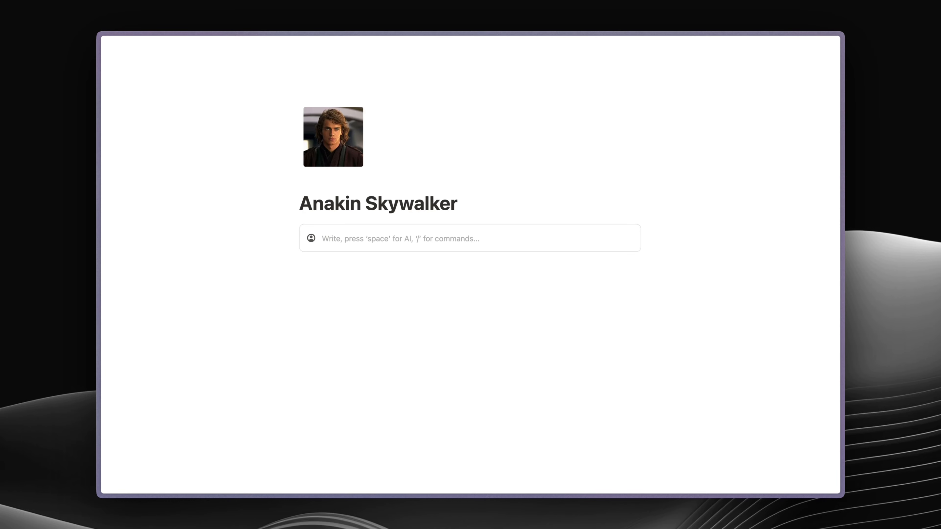
Look at the callout icon's emoji and upload options, then cancel and start writing in it
click(311, 238)
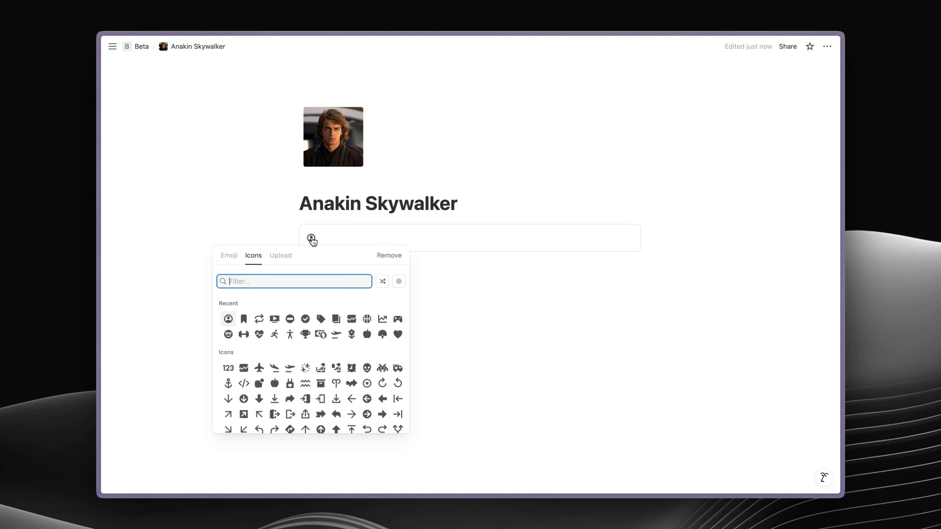
click(237, 257)
click(280, 256)
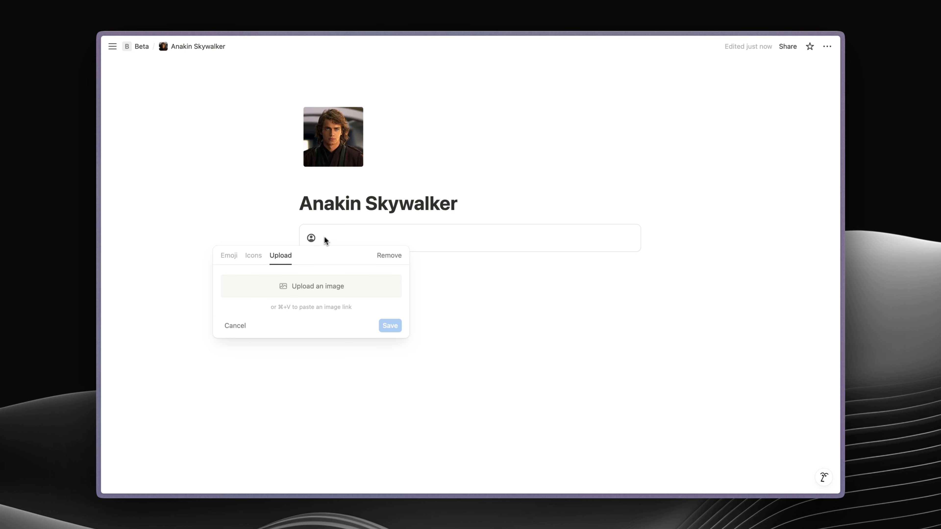
click(336, 238)
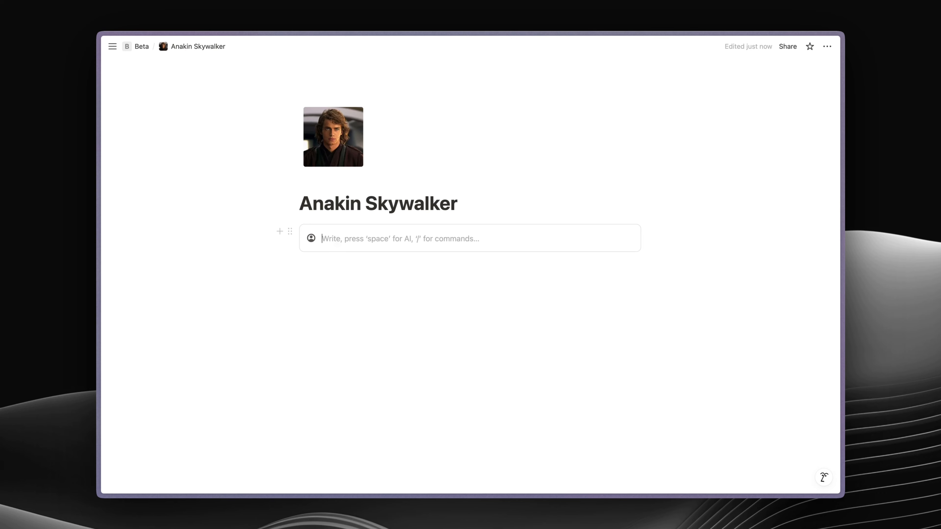
Write a bold 'About' heading in the callout and start a new line
text(About)
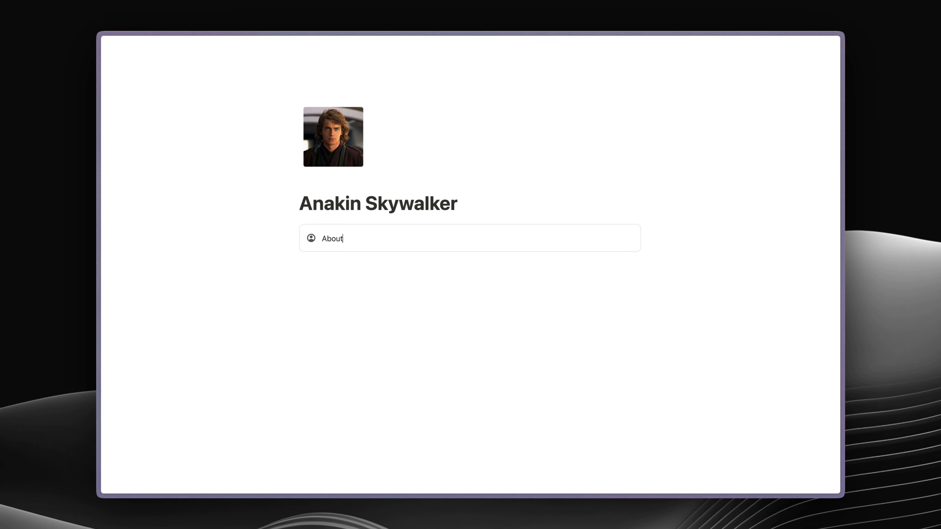
key(super+a)
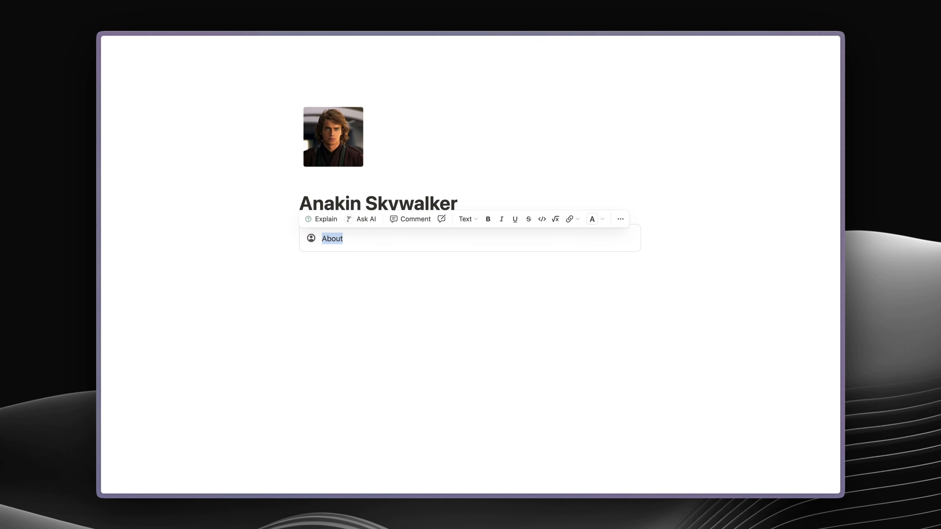
key(super+b)
key(Right)
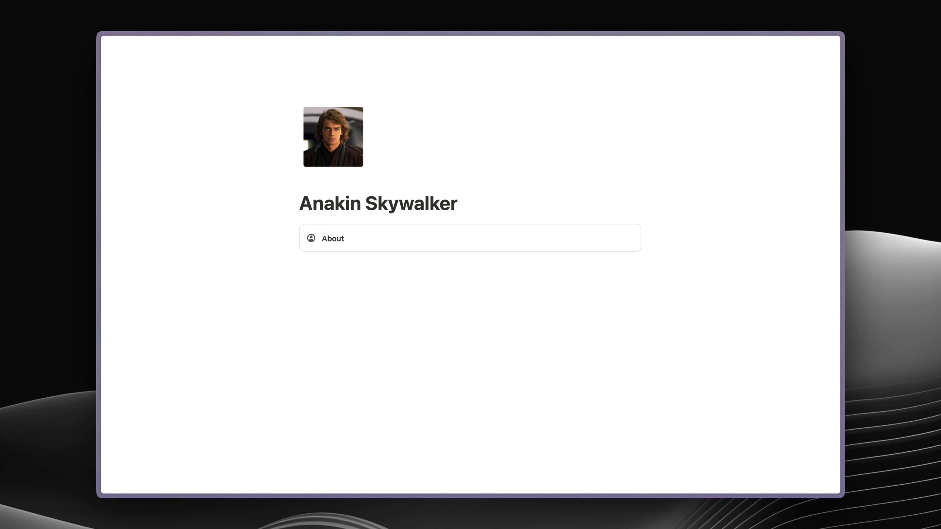
key(Return)
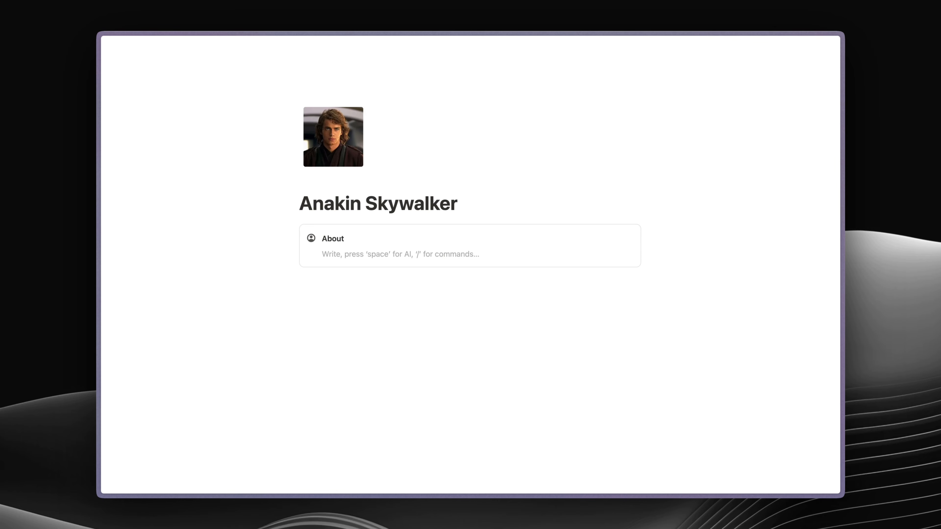
Paste the five biography paragraphs under it and add an empty line below the callout
key(super+v)
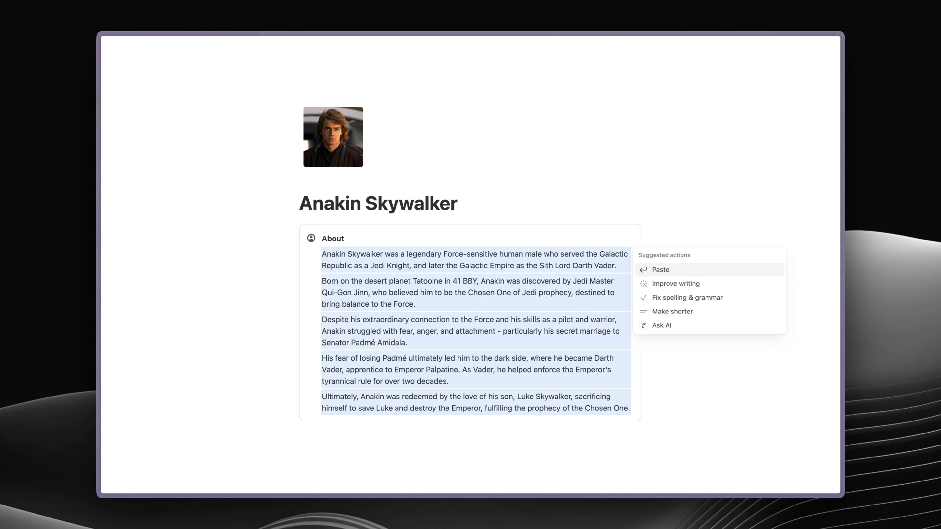
click(338, 244)
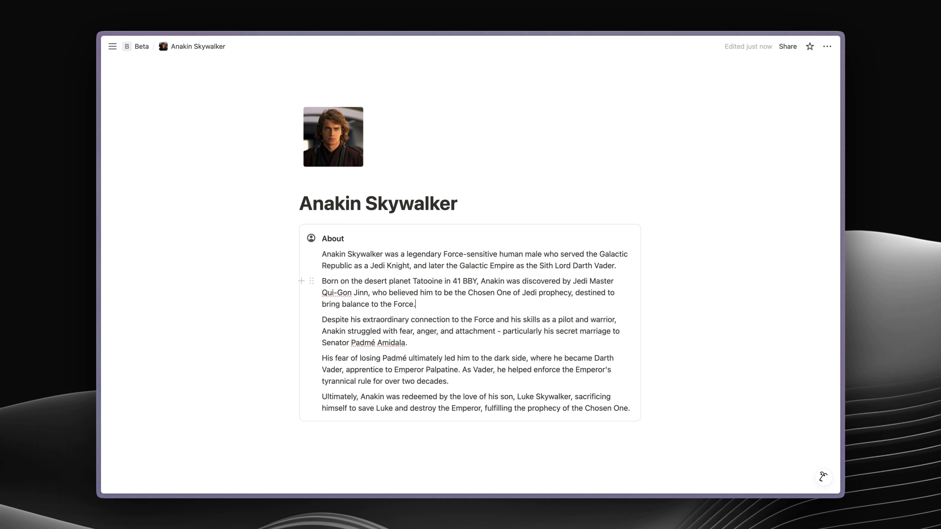
scroll(411, 301, down, 2)
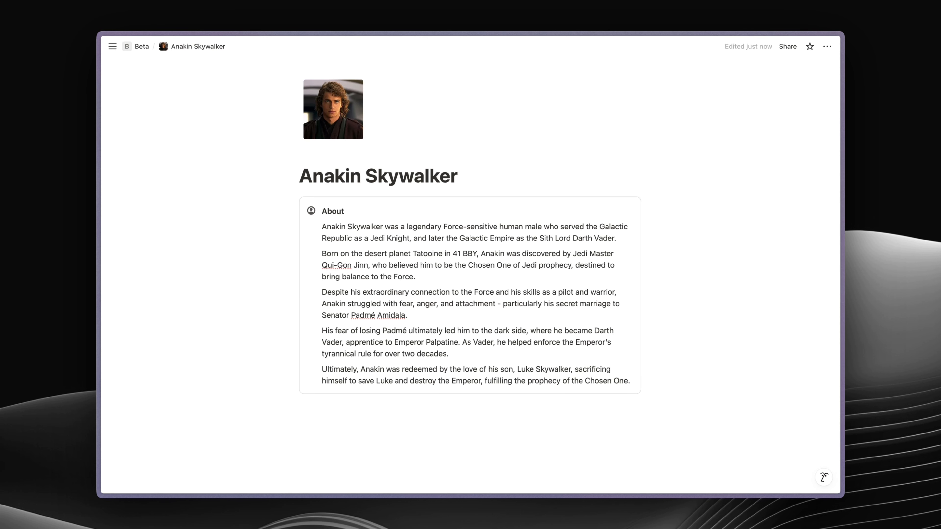
click(373, 402)
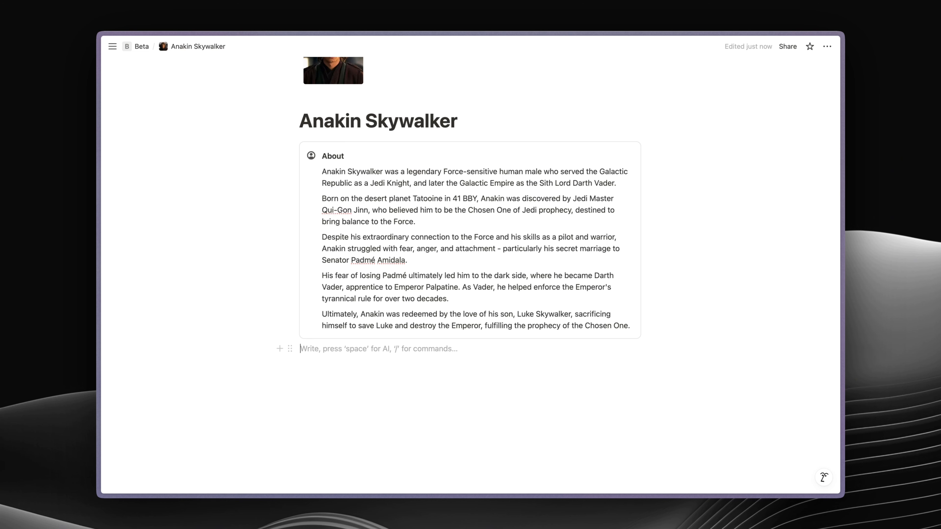
Try a /col column command, cancel it, and return to the empty line
text(/col)
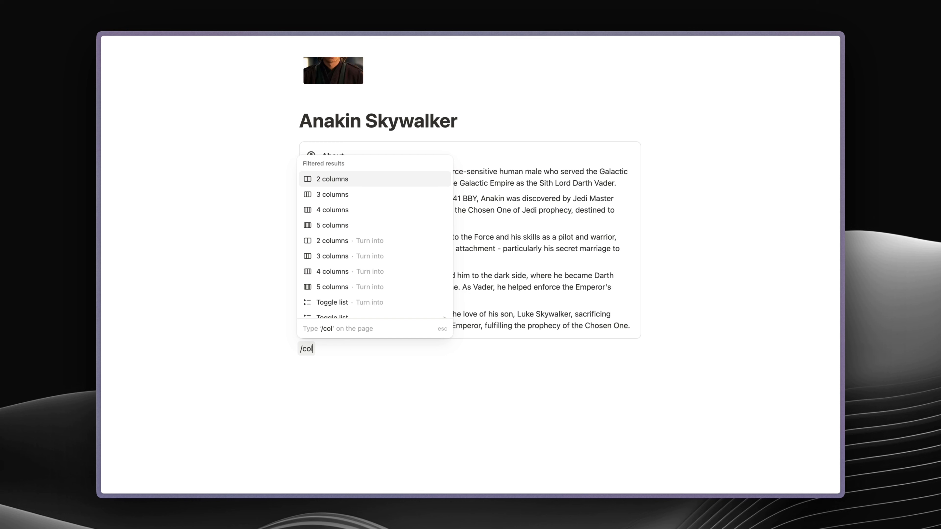
key(BackSpace)
key(BackSpace)
key(BackSpace)
key(BackSpace)
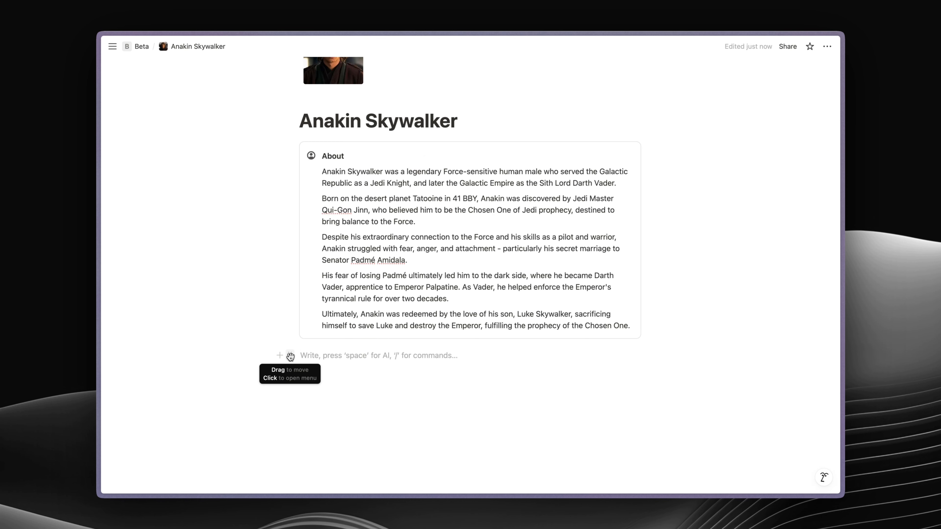
click(290, 356)
key(Escape)
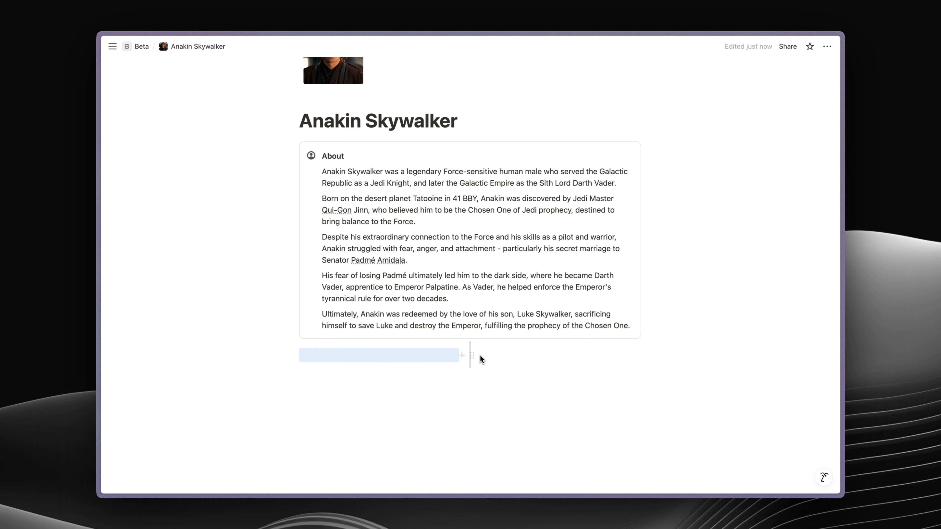
click(473, 355)
key(Escape)
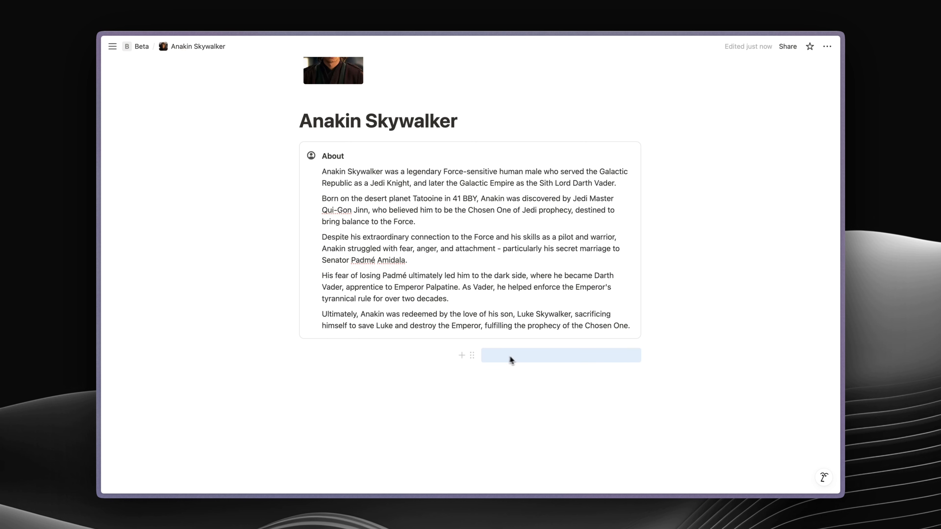
click(398, 354)
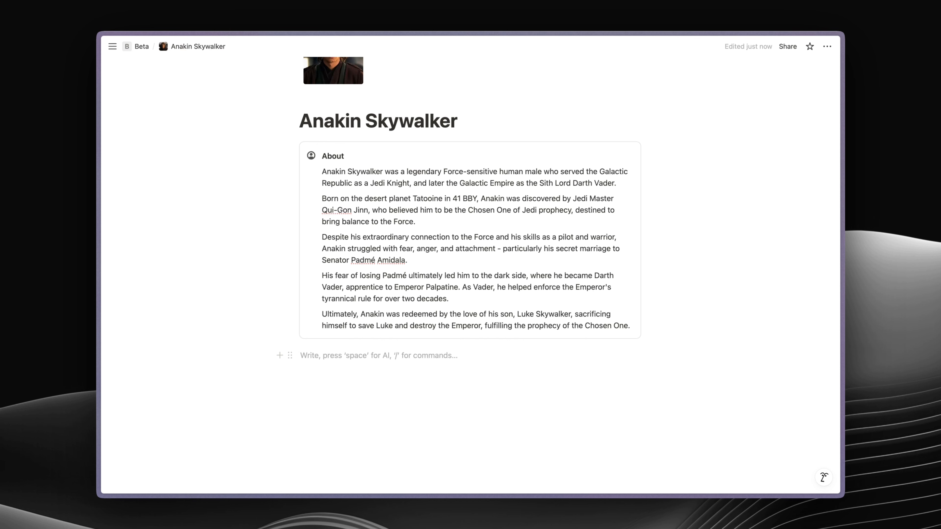
Insert two /cal callouts side by side and place the caret in the left one
text(/cal)
key(Return)
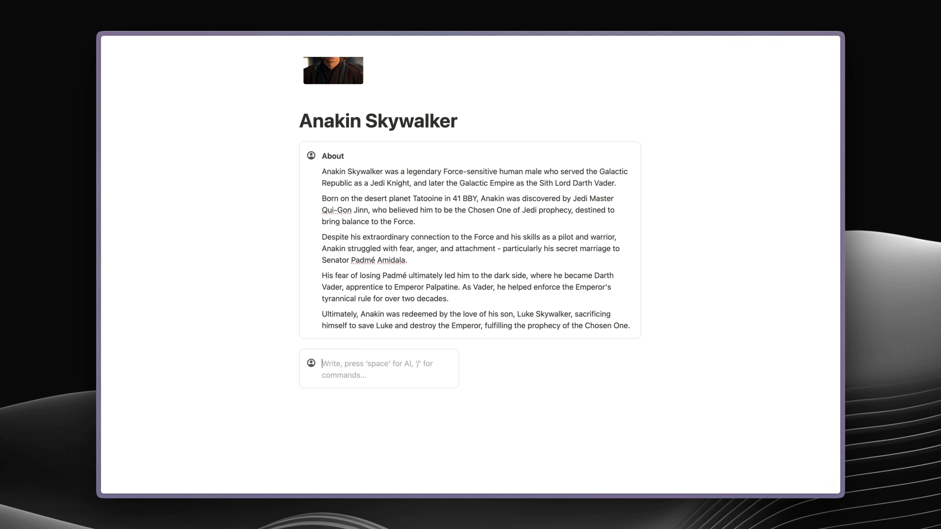
click(523, 359)
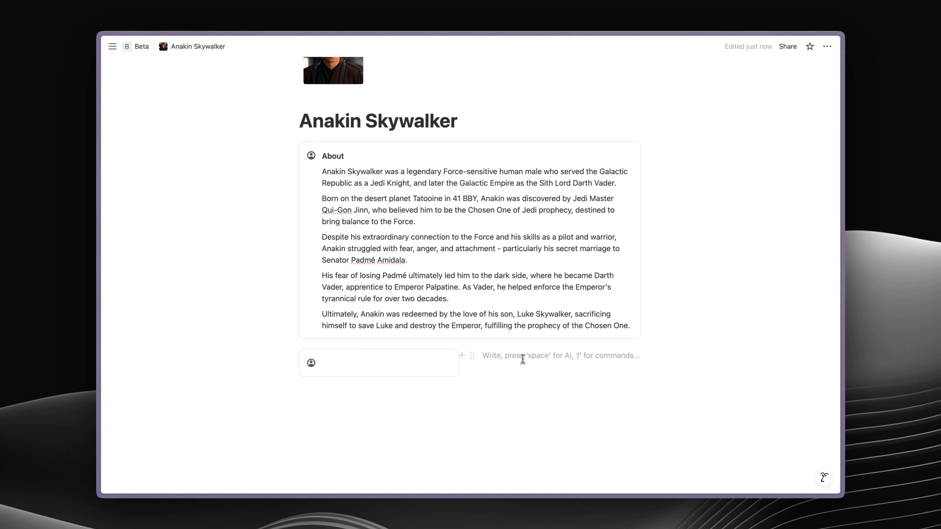
text(/cal)
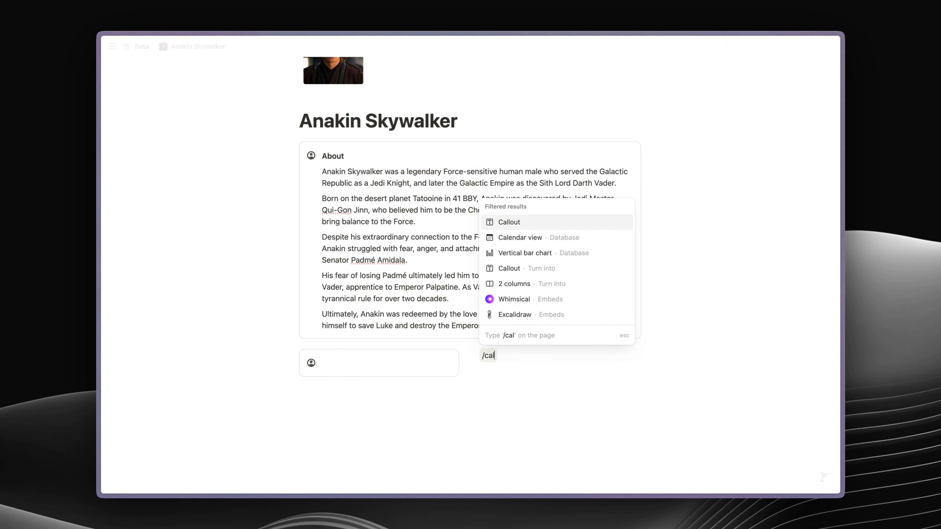
key(Return)
click(372, 369)
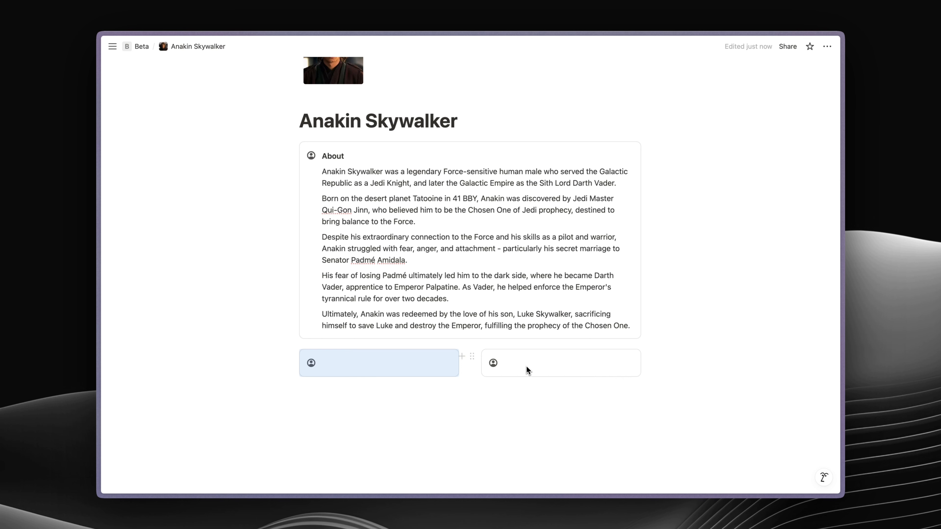
click(376, 364)
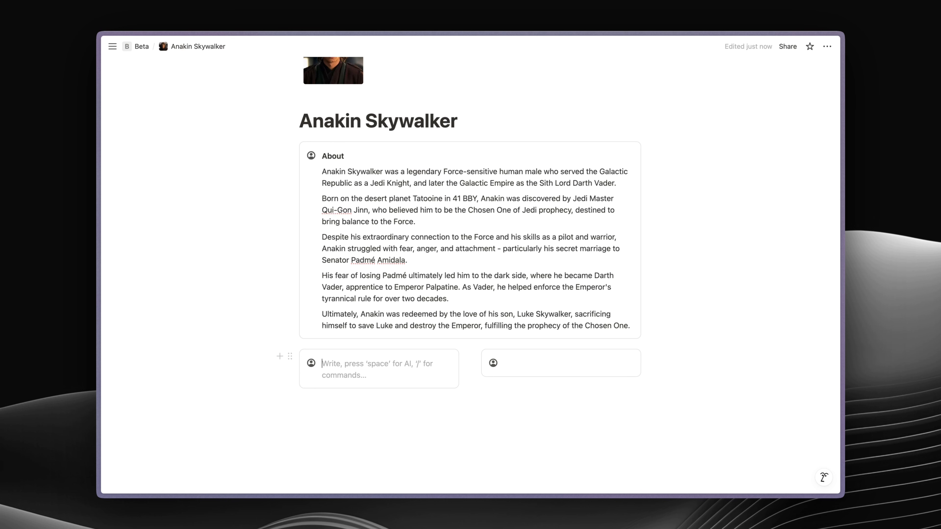
text(Email)
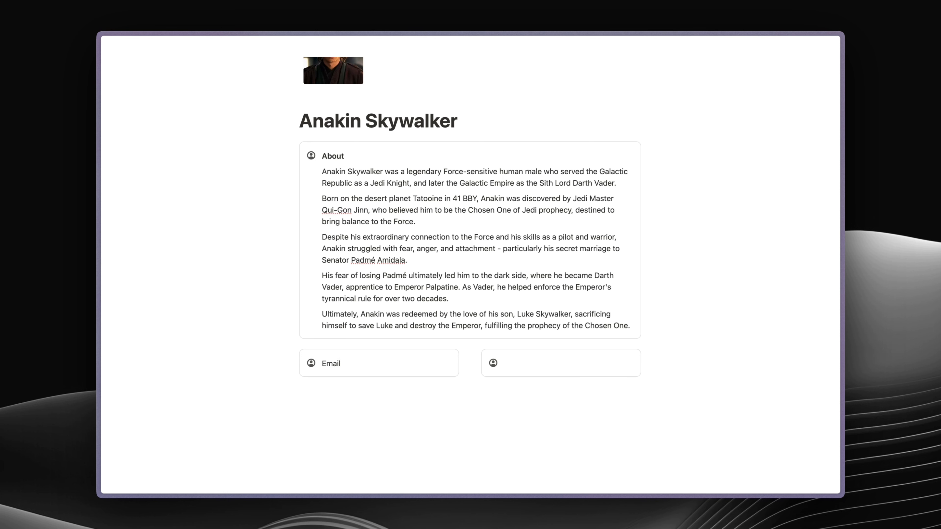
key(super+a)
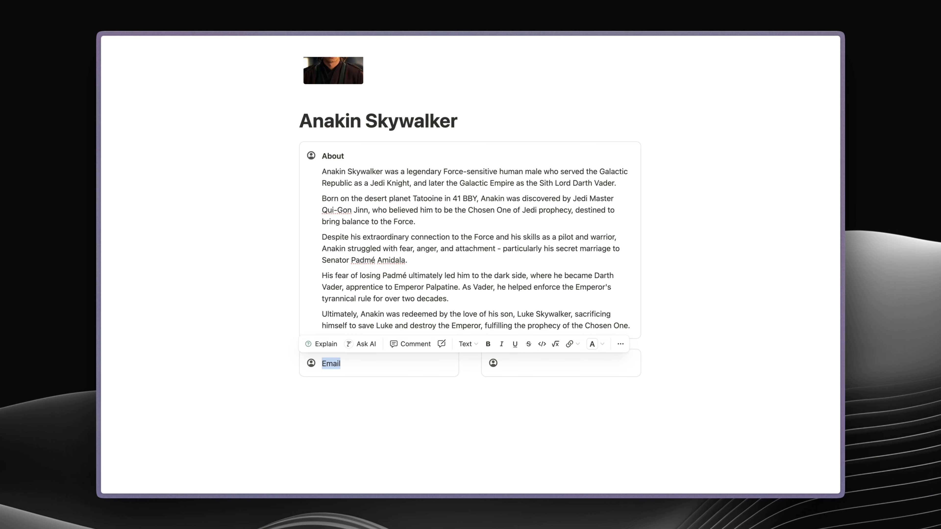
key(super+k)
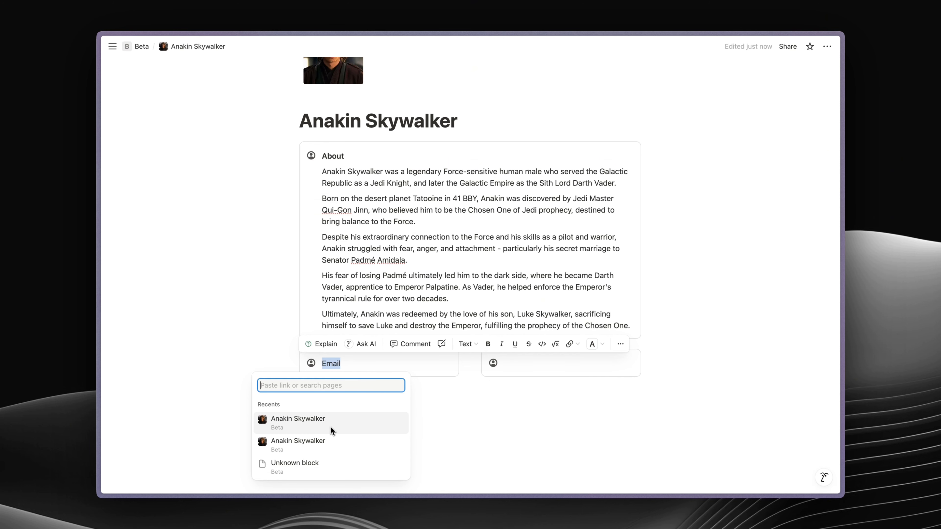
text(h)
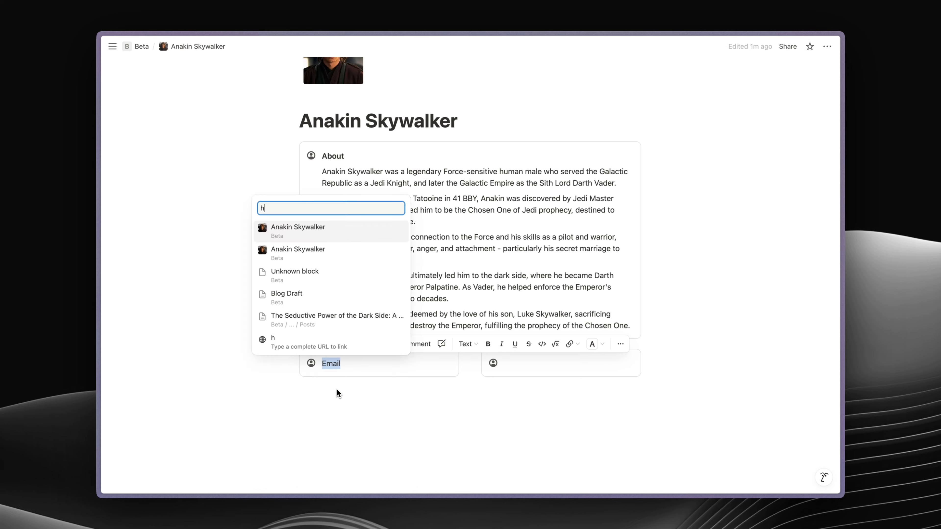
text(ttps://twitter.com)
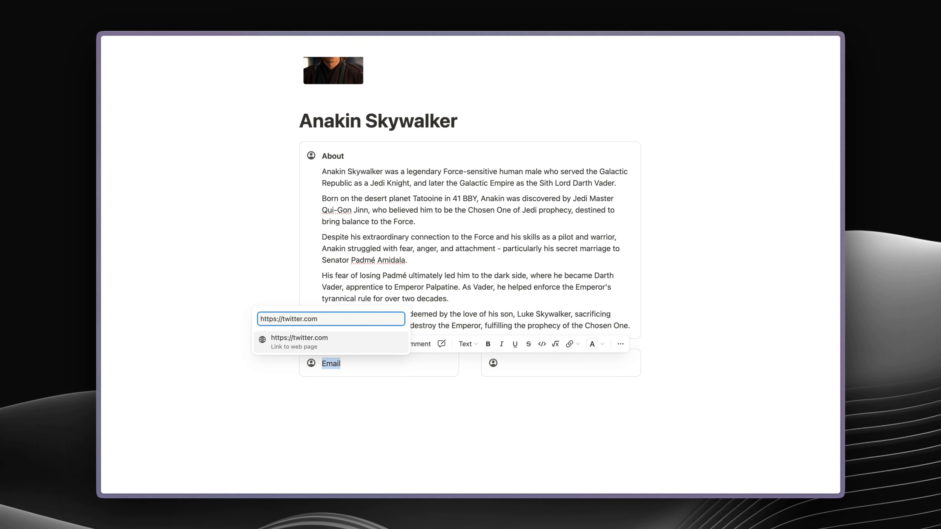
key(Return)
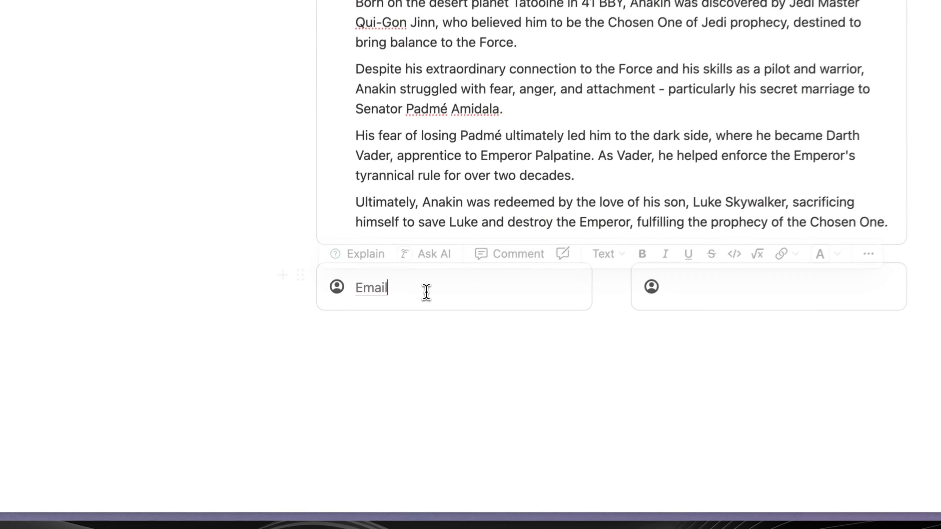
mouse_move(377, 285)
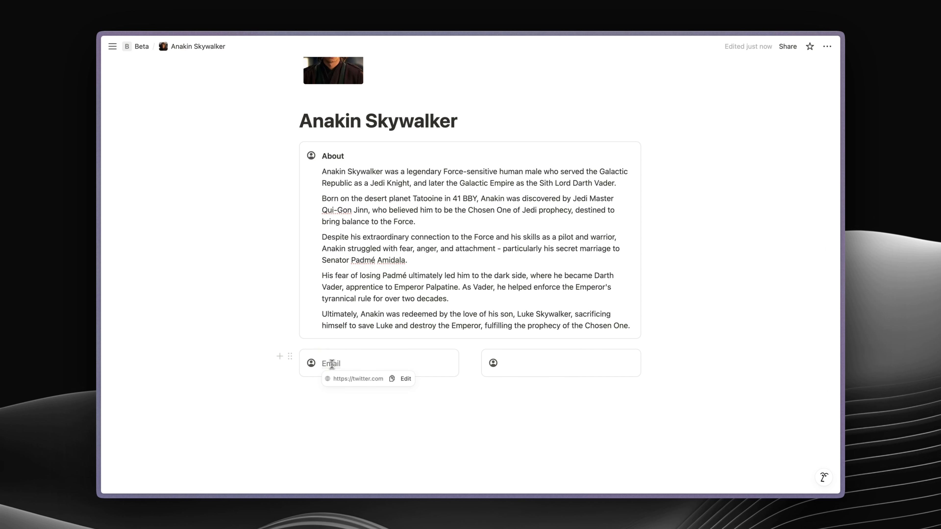
click(354, 363)
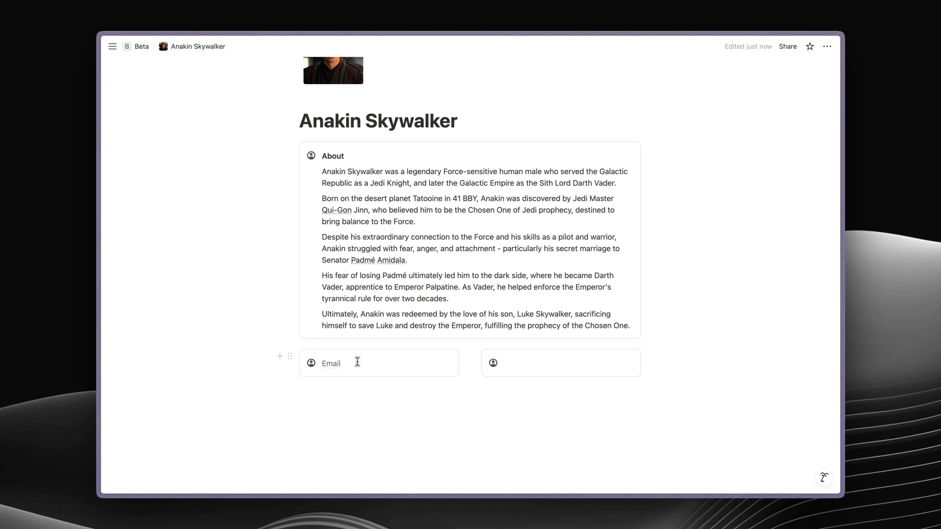
scroll(356, 362, down, 1)
Replace the two side-by-side callouts with six pasted contact and social link blocks
drag(269, 331, 590, 343)
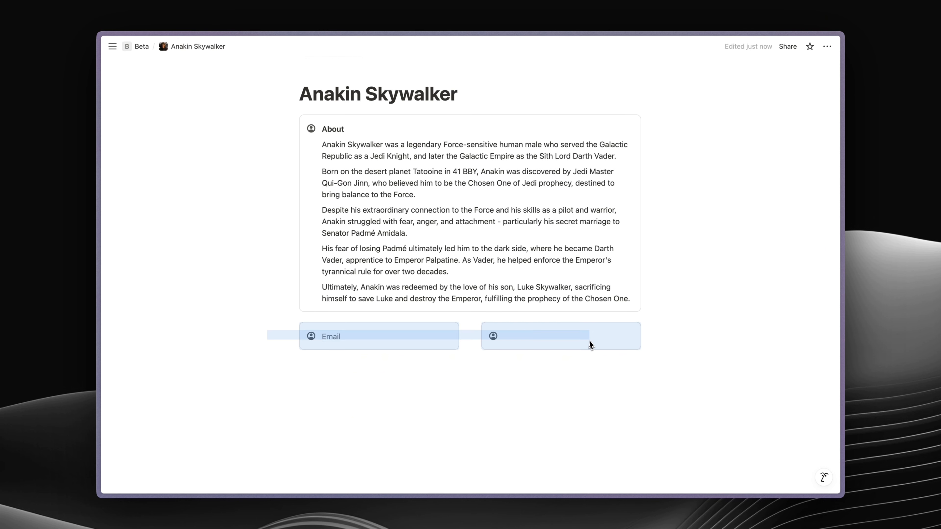
key(BackSpace)
click(375, 379)
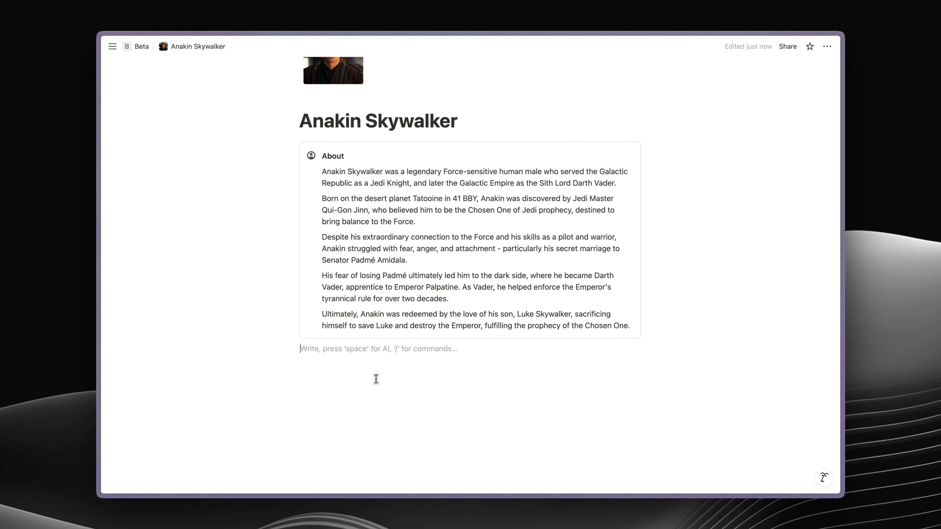
text(Send me an email Schedule a call with me LinkedIn Twitter YouTube Instagram)
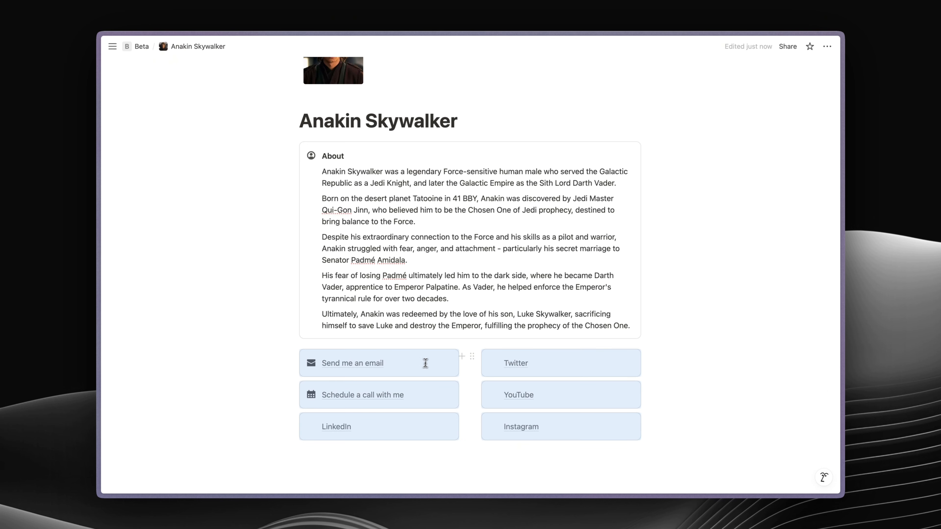
click(416, 363)
scroll(417, 363, down, 3)
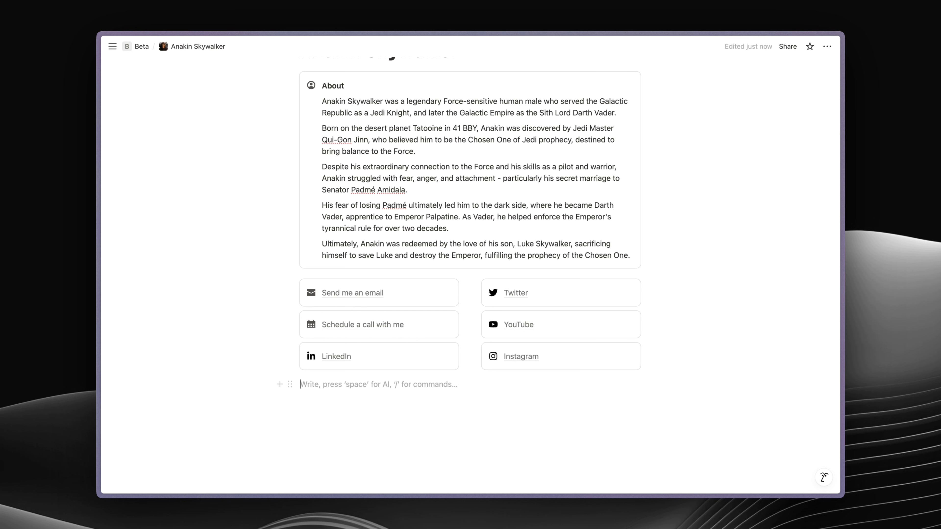
Insert a new callout and give it the dark bookmark icon
text(/cal)
key(Return)
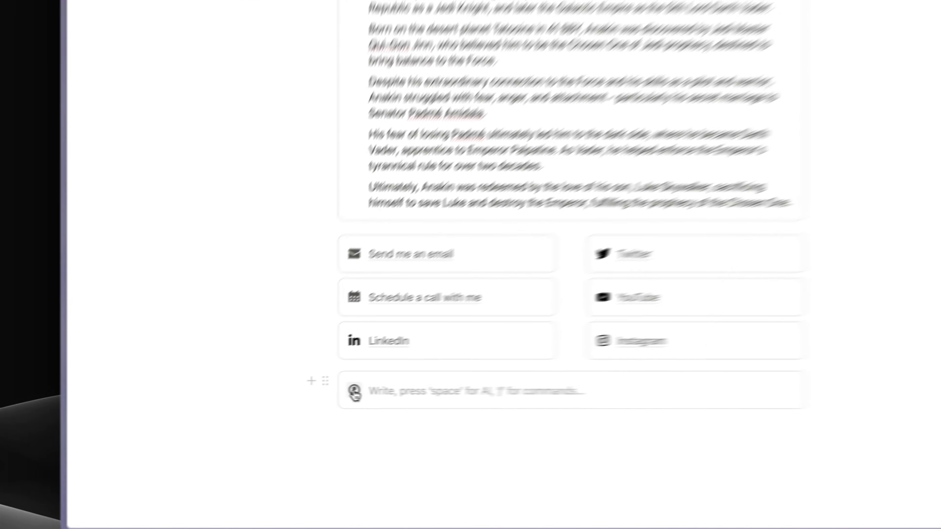
click(355, 391)
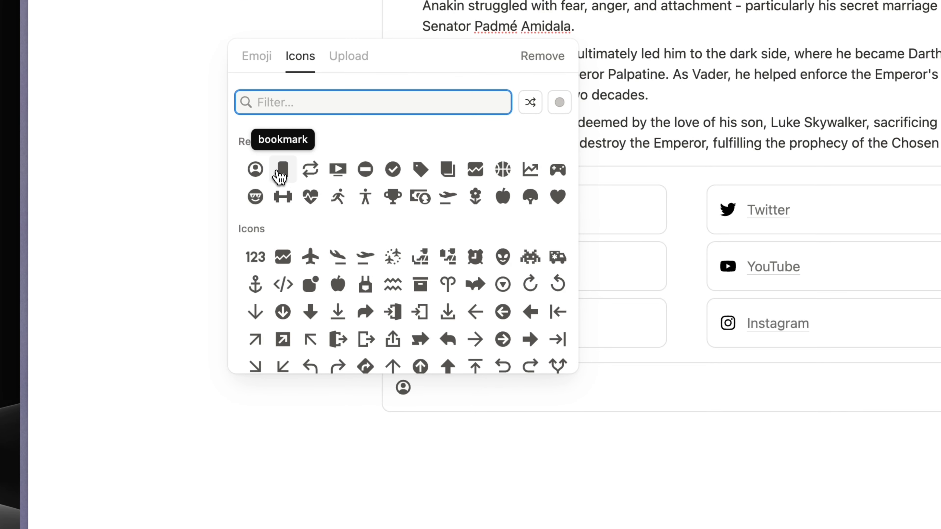
click(282, 172)
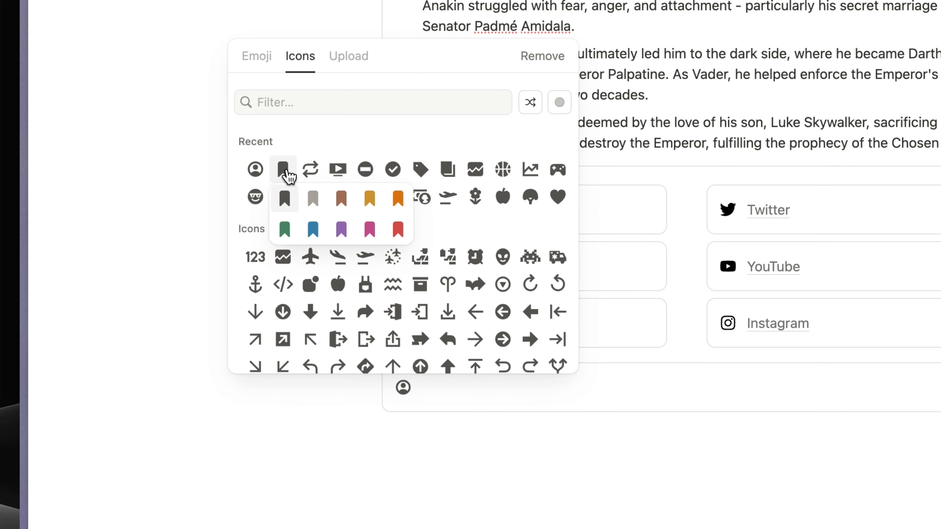
click(284, 207)
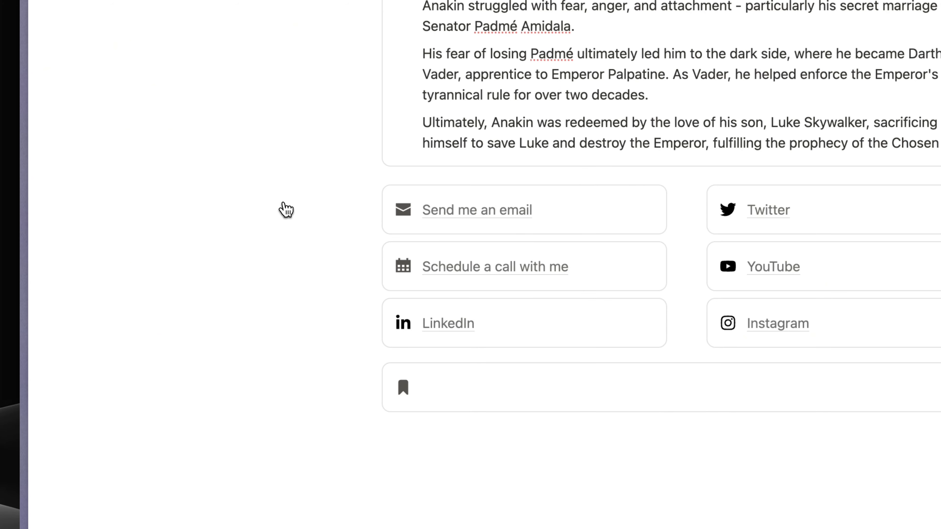
Write a bold 'Blog' heading, the line 'The struggles of a Chosen One.', and '...' beneath
click(470, 389)
text(Blog)
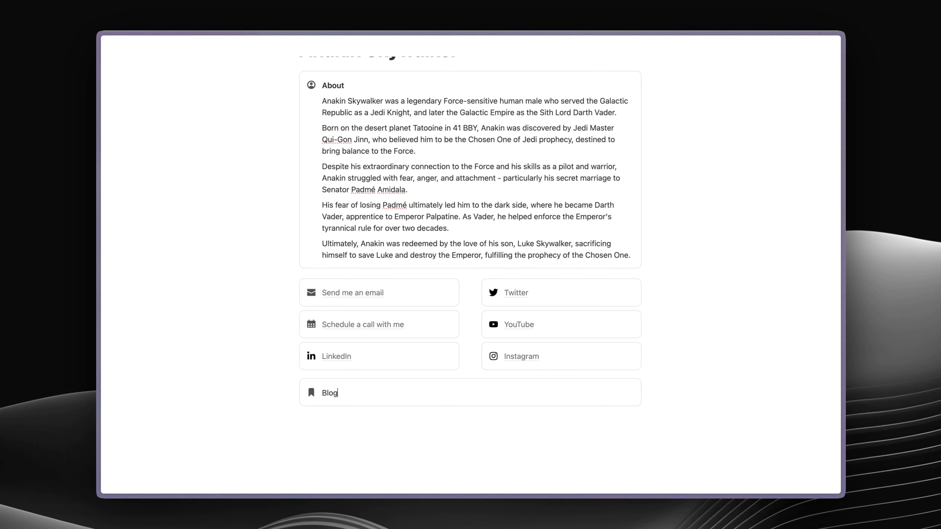
key(super+a)
key(super+b)
key(Right)
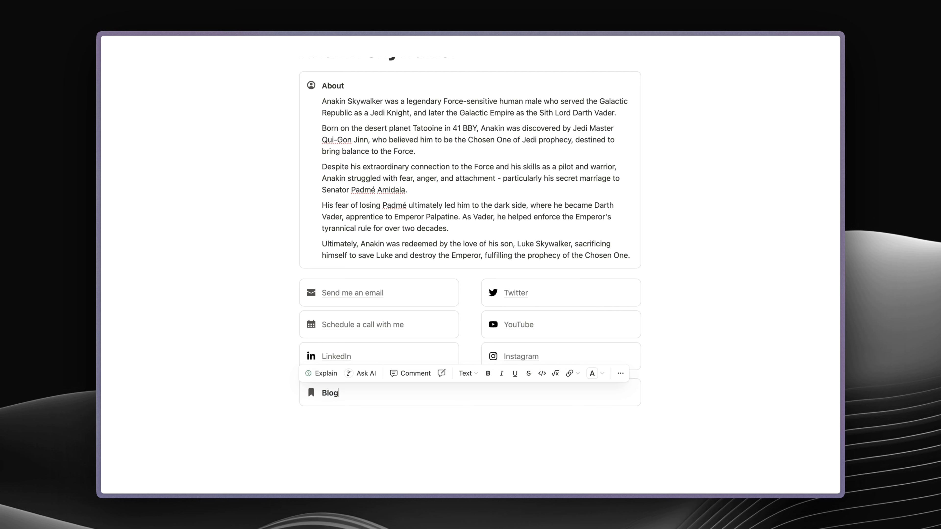
key(Return)
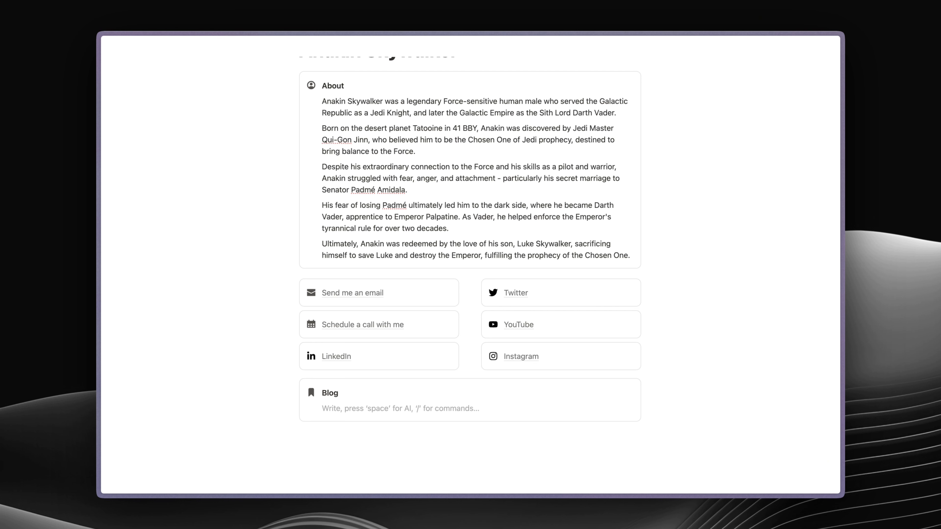
text(The struggle)
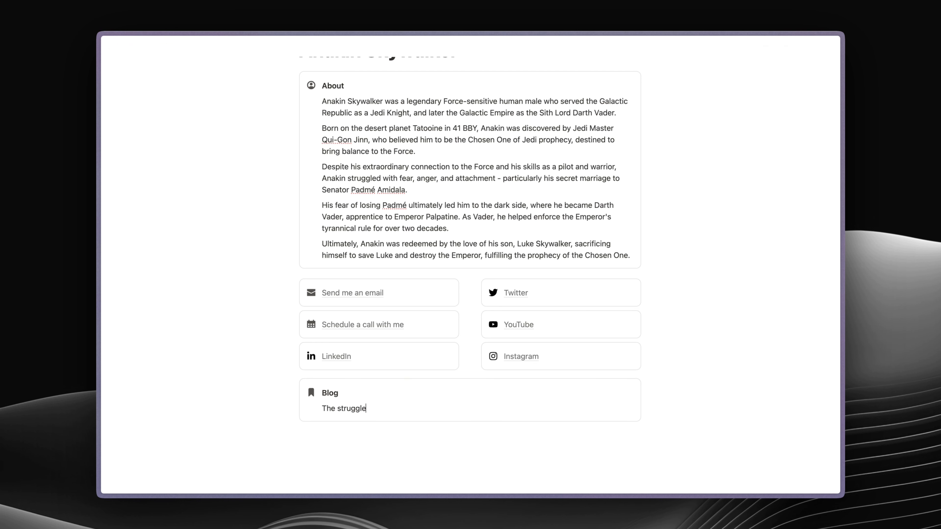
text(s of a Chosen One.)
key(Return)
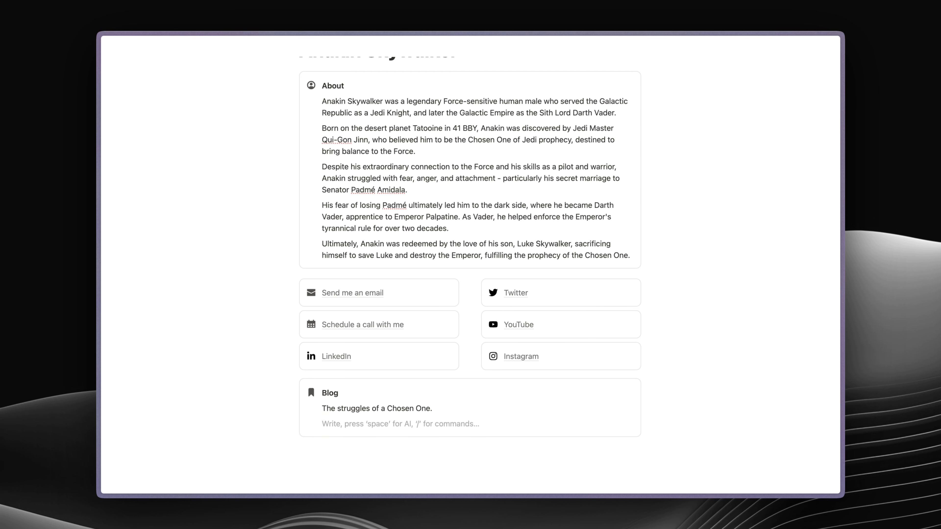
text(...)
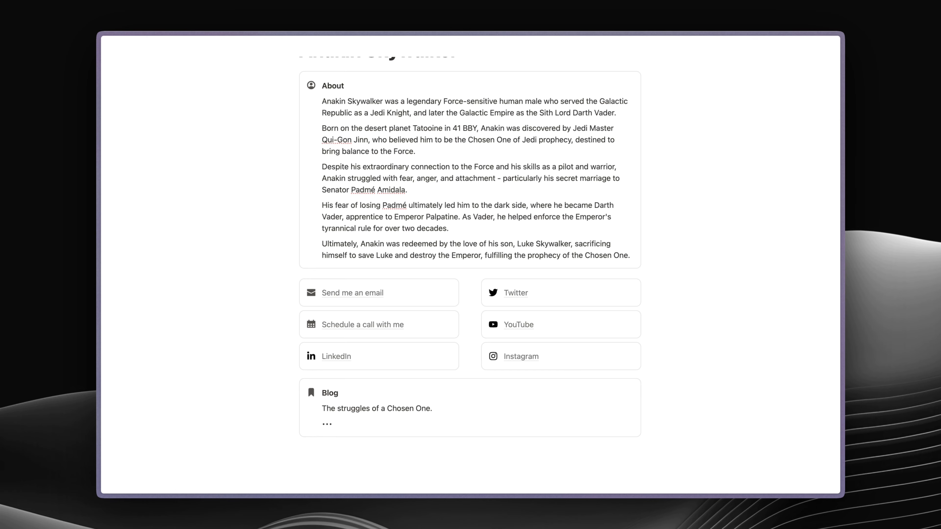
Select the three dots and view their text colour choices without changing anything
key(super+a)
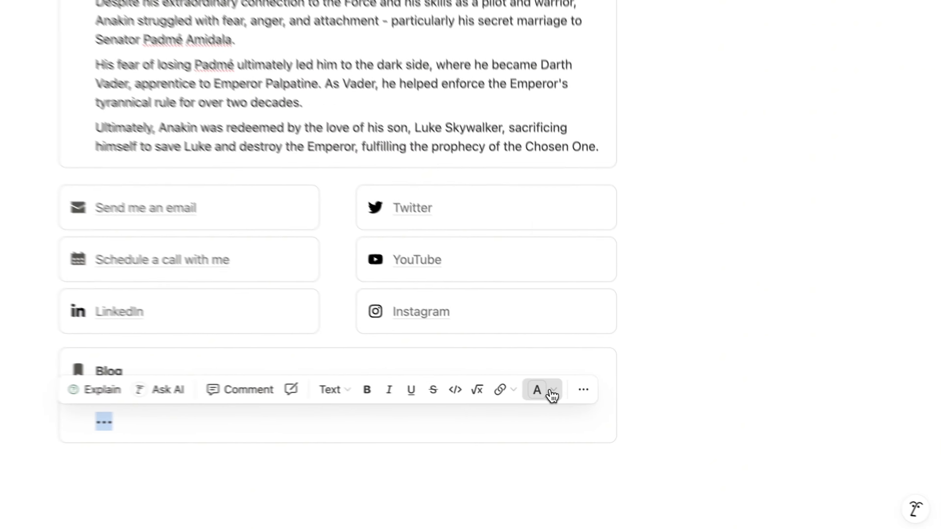
click(601, 407)
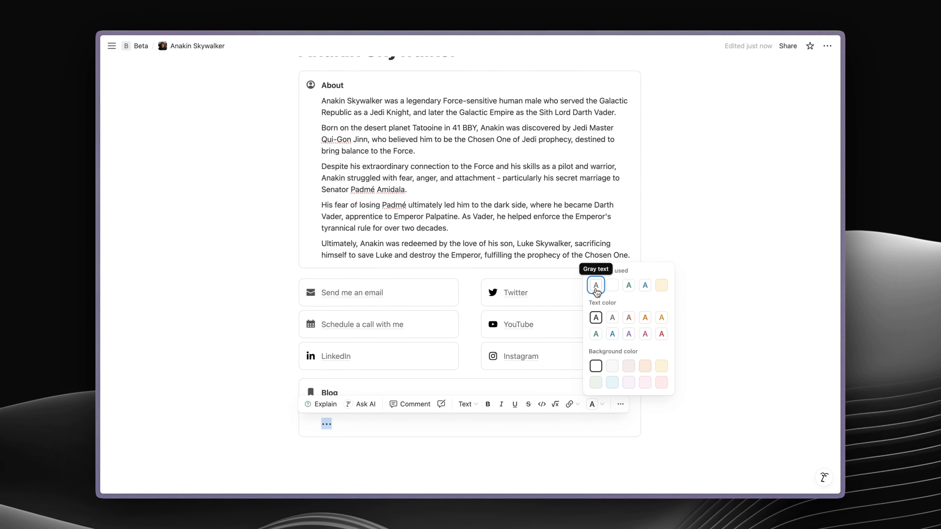
click(372, 435)
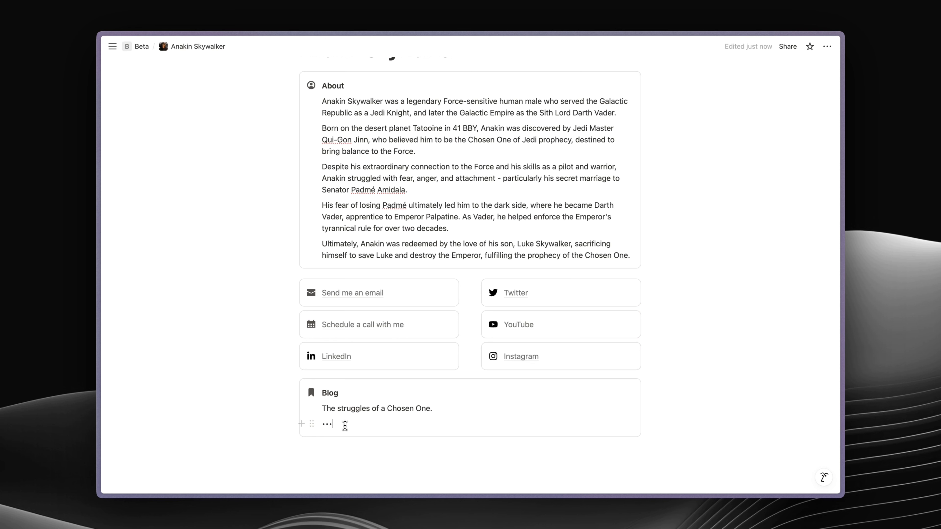
Put the caret after the three dots and start a new empty line below them
double_click(345, 425)
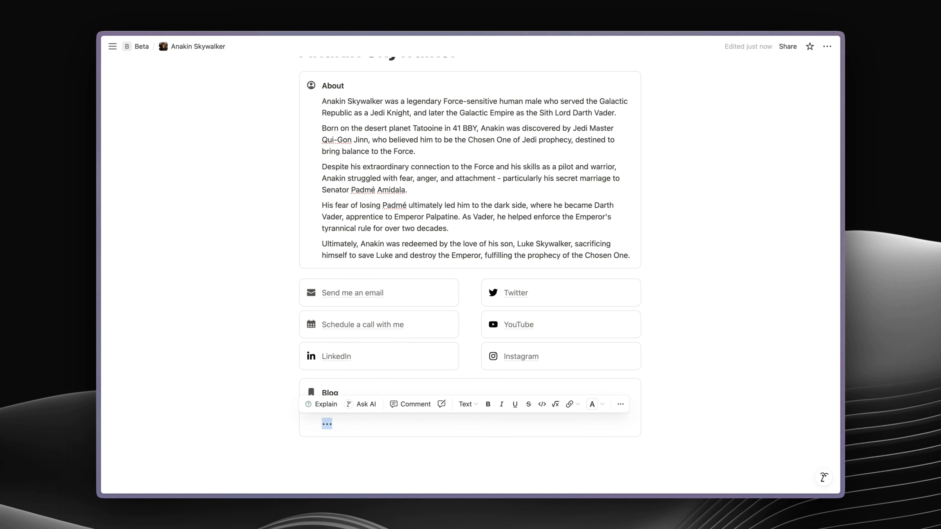
click(329, 425)
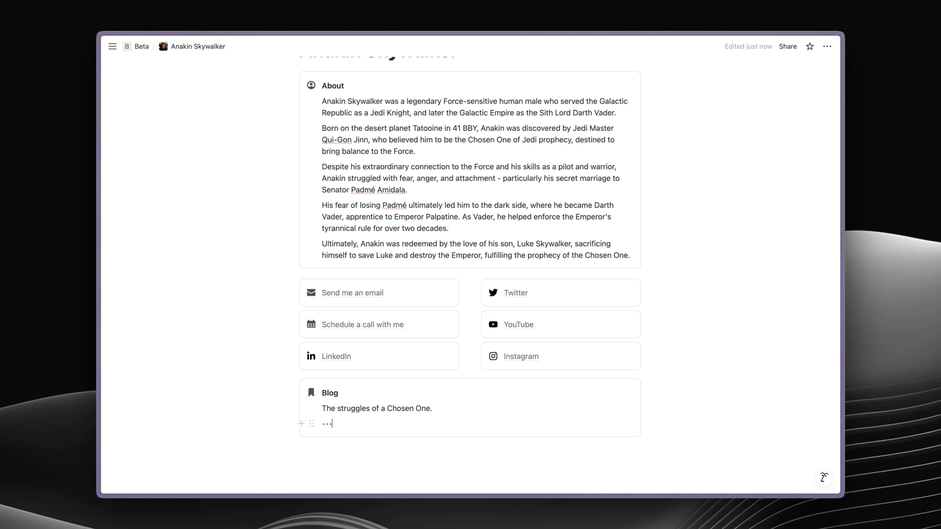
key(Right)
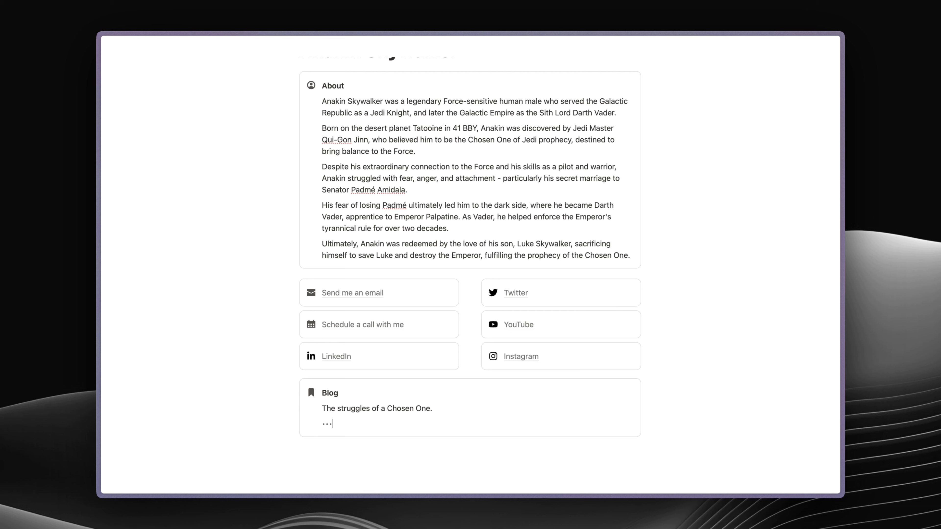
key(Return)
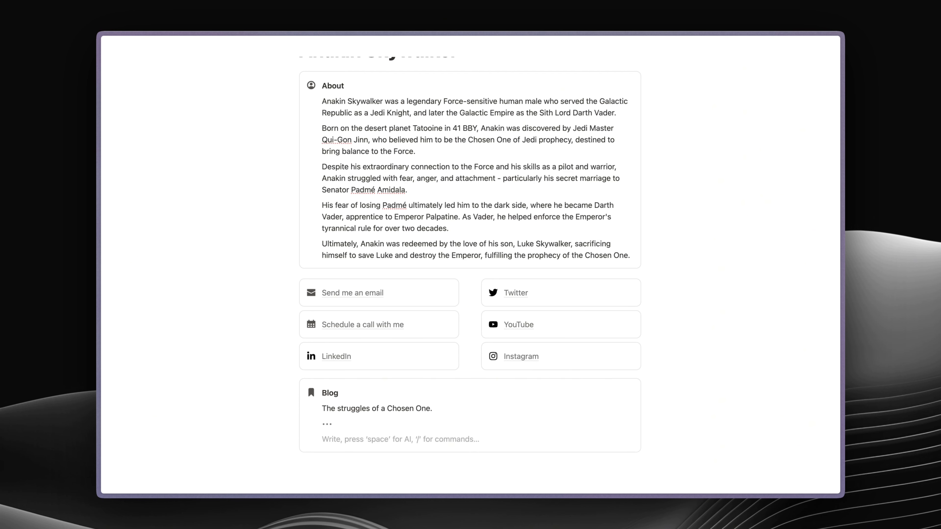
Insert a list-view database named Posts inside the Blog callout using /list
text(/list)
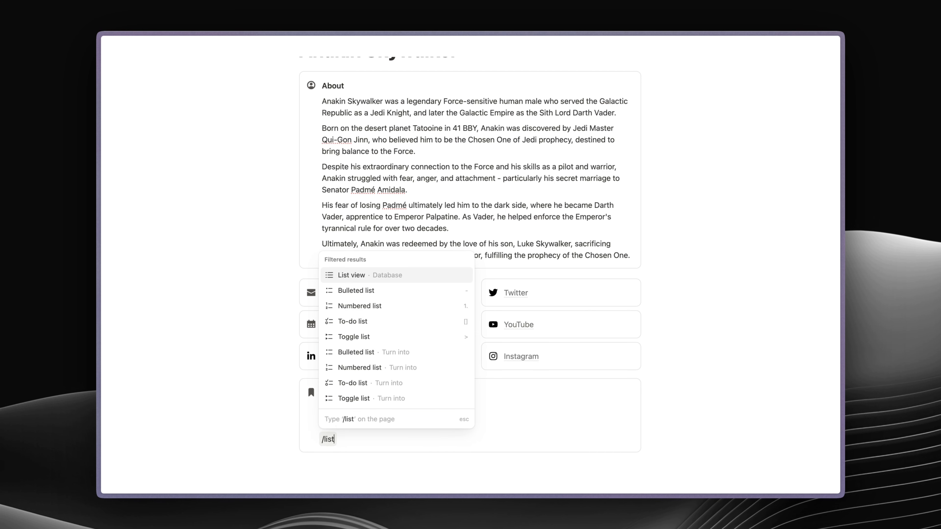
key(Return)
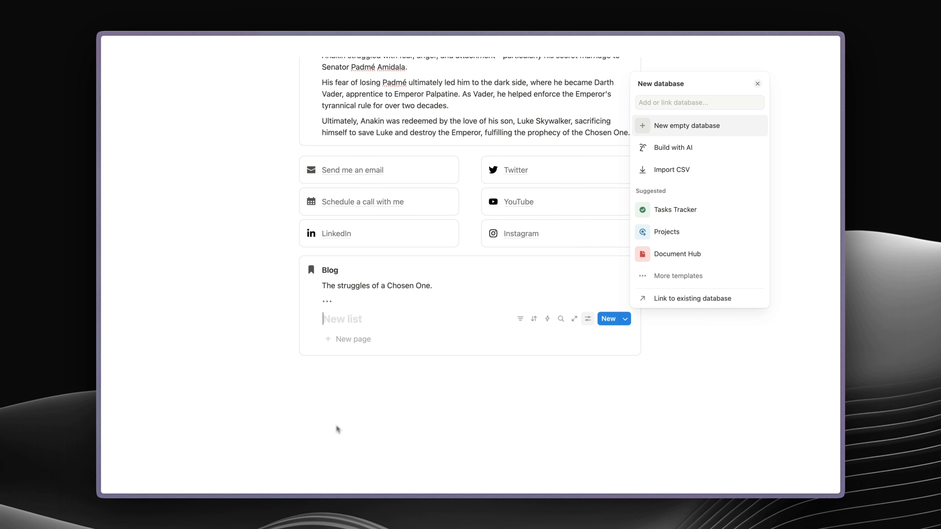
click(336, 426)
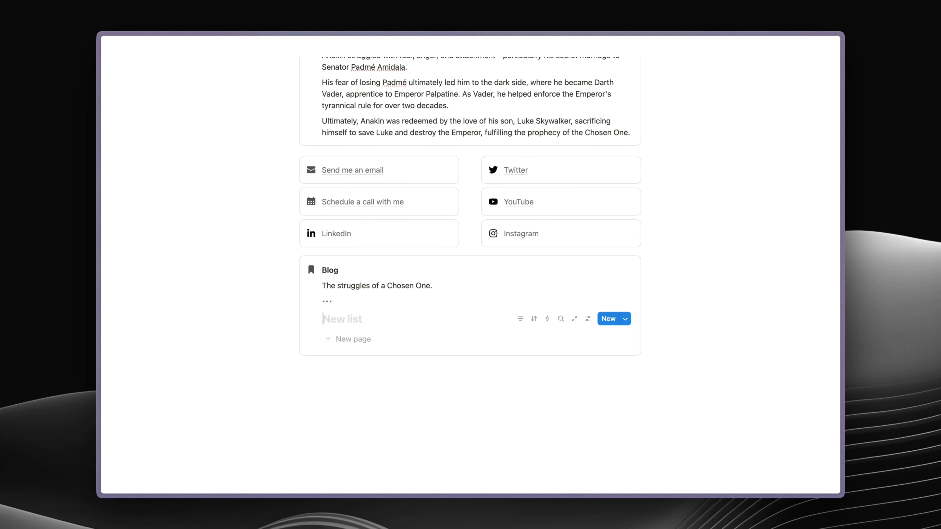
text(Posts)
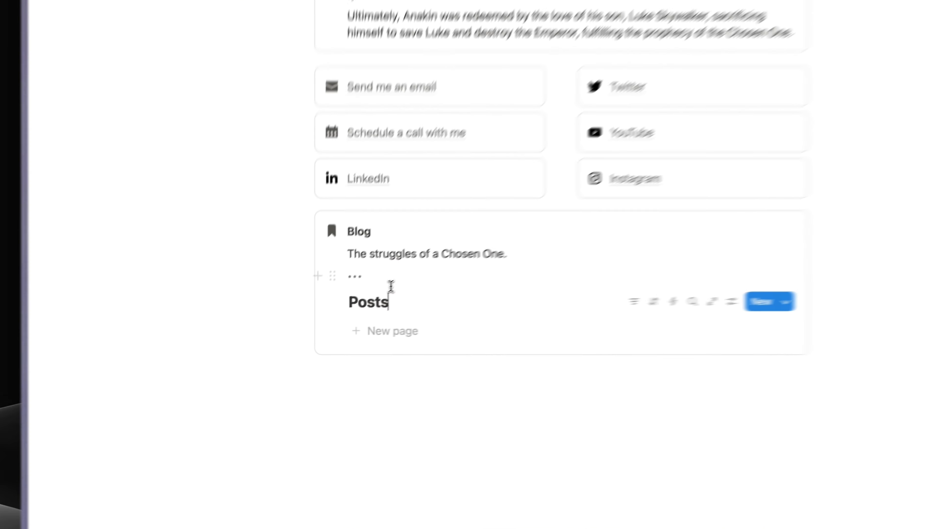
click(352, 302)
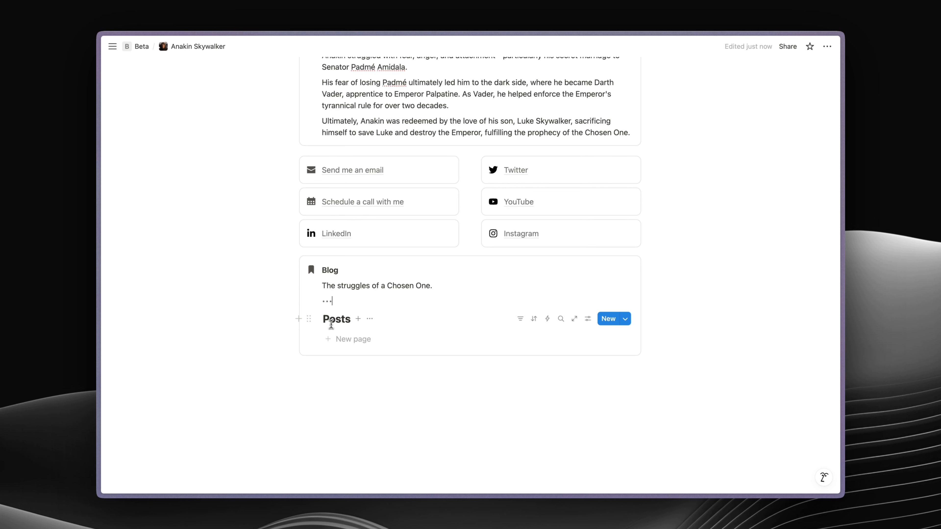
Turn off Show database title in the Posts view's layout settings
click(588, 320)
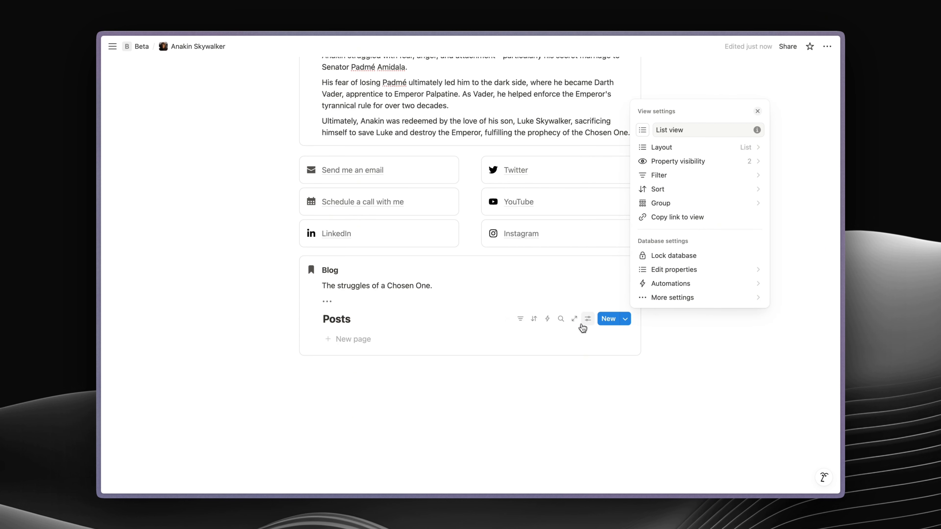
click(739, 151)
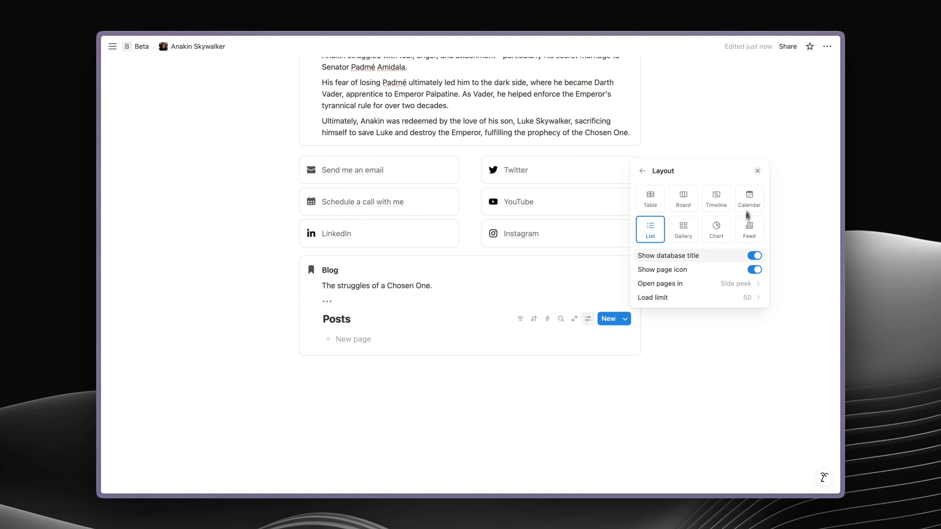
click(753, 256)
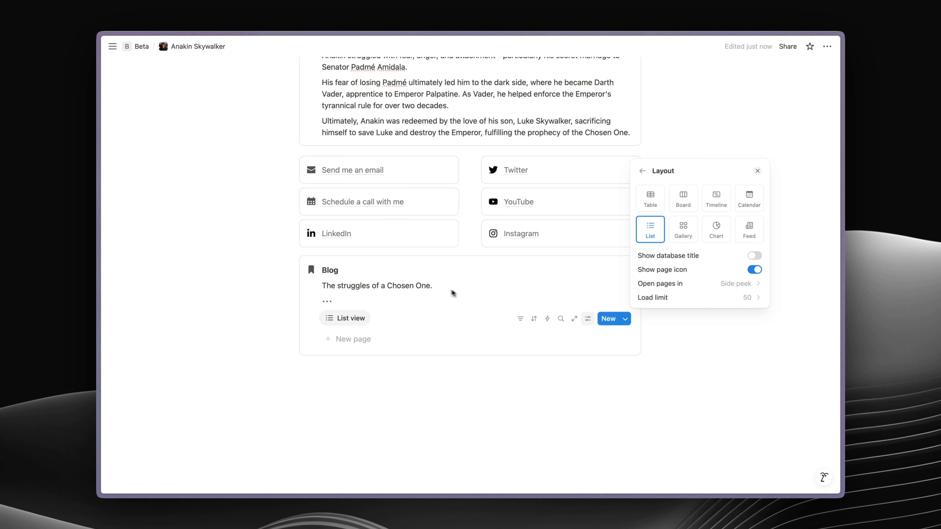
click(435, 290)
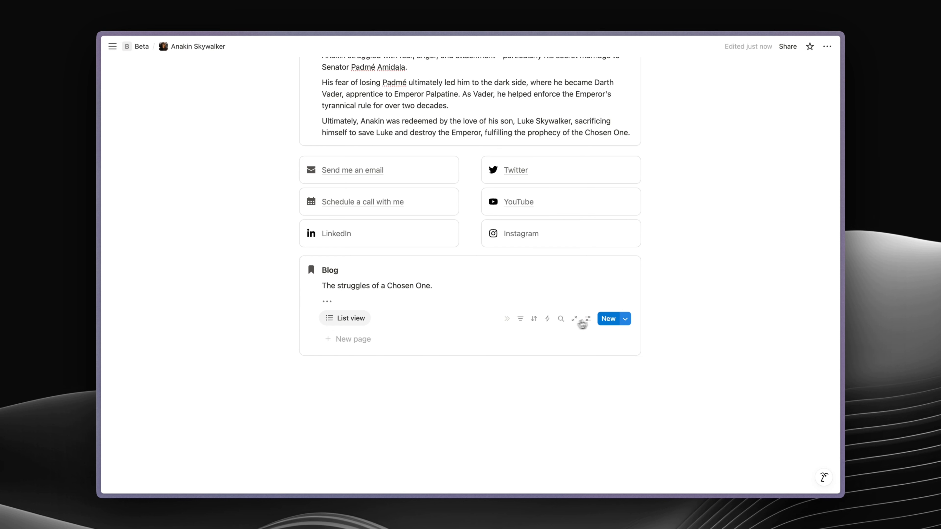
Add a new page to the Blog list and try opening pages as a centered modal
click(610, 320)
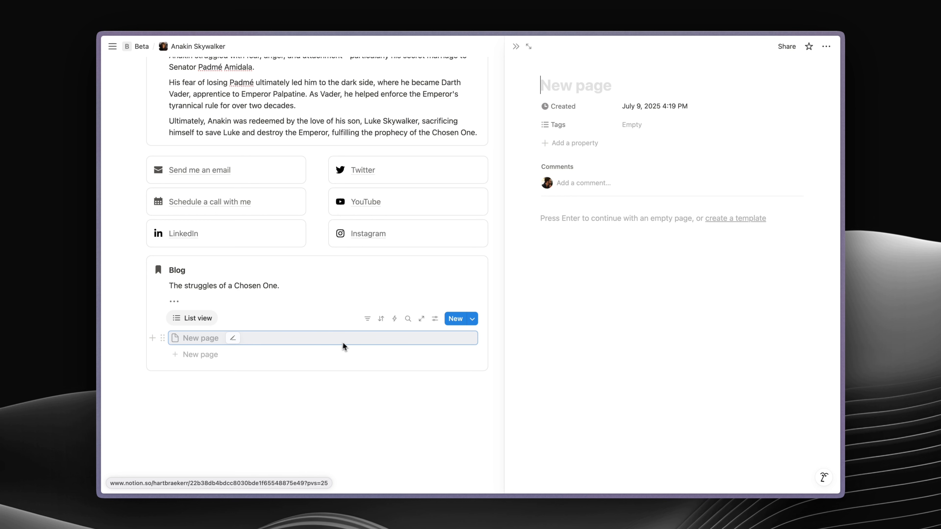
click(435, 318)
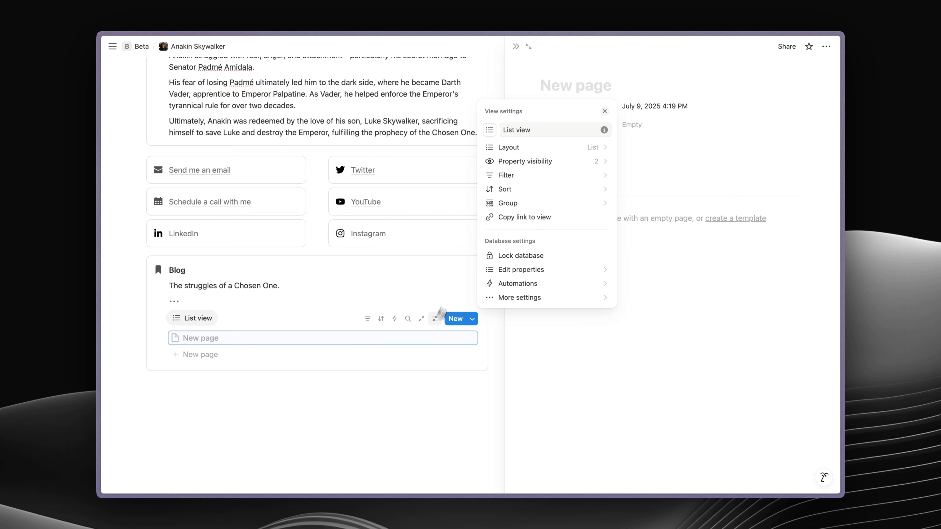
click(526, 147)
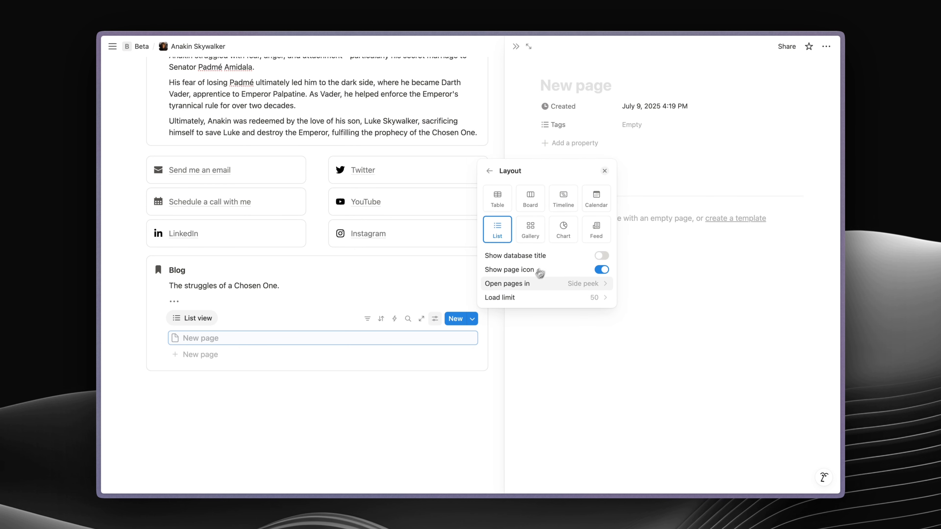
click(577, 285)
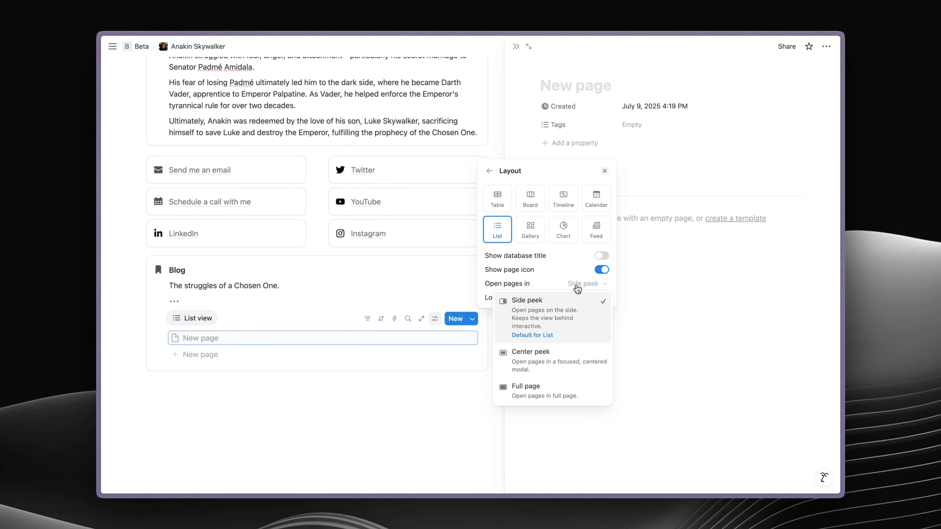
click(560, 375)
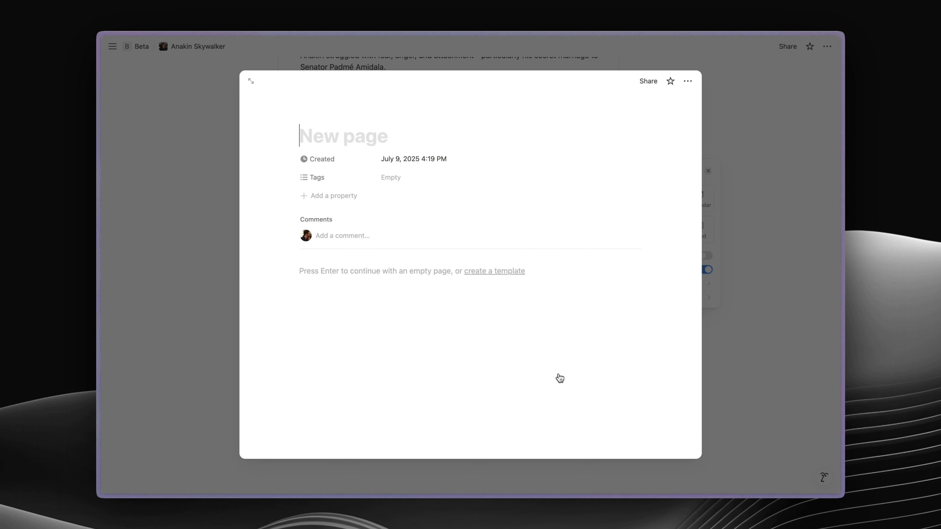
click(771, 321)
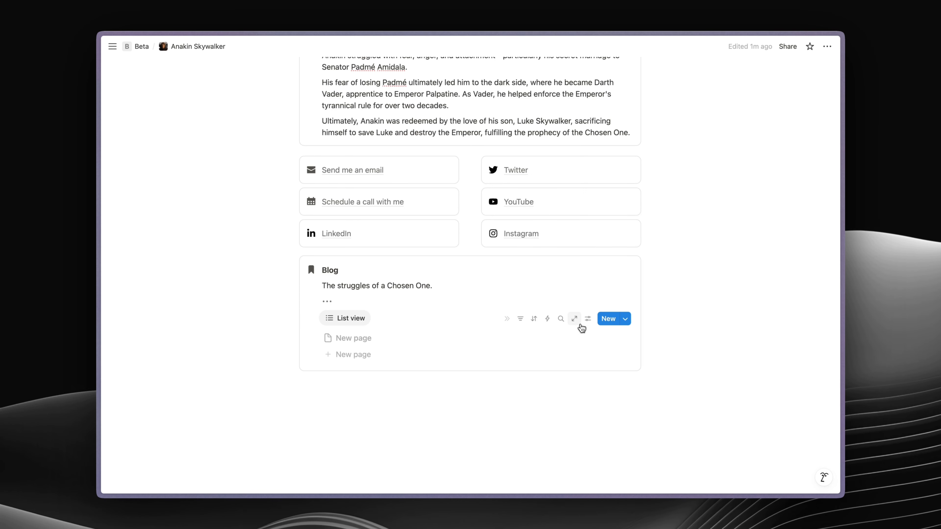
Switch Blog pages back to Side peek and open the blank post beside the profile
click(588, 318)
click(716, 134)
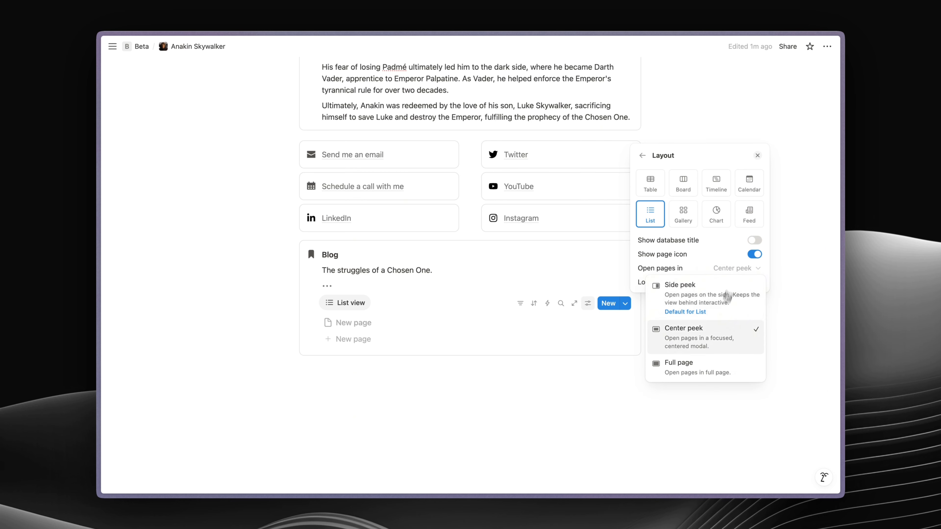
click(704, 297)
click(781, 279)
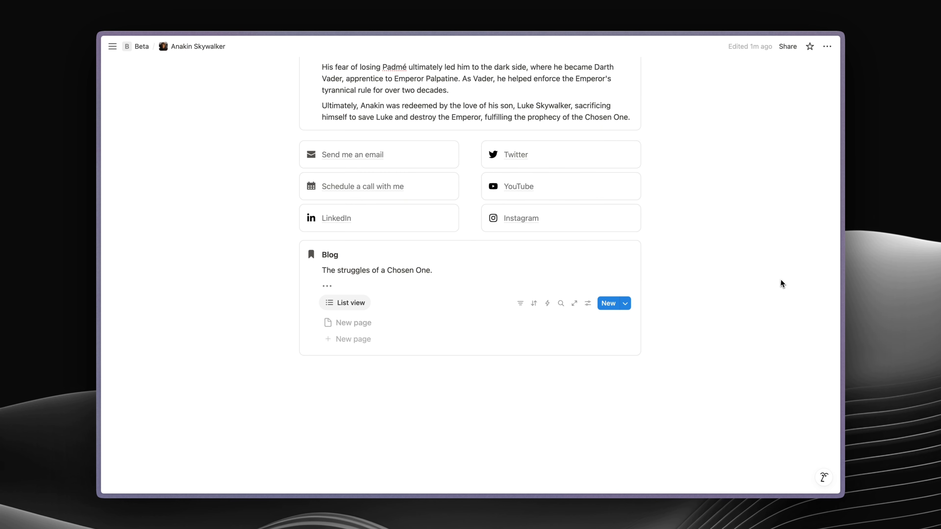
click(425, 326)
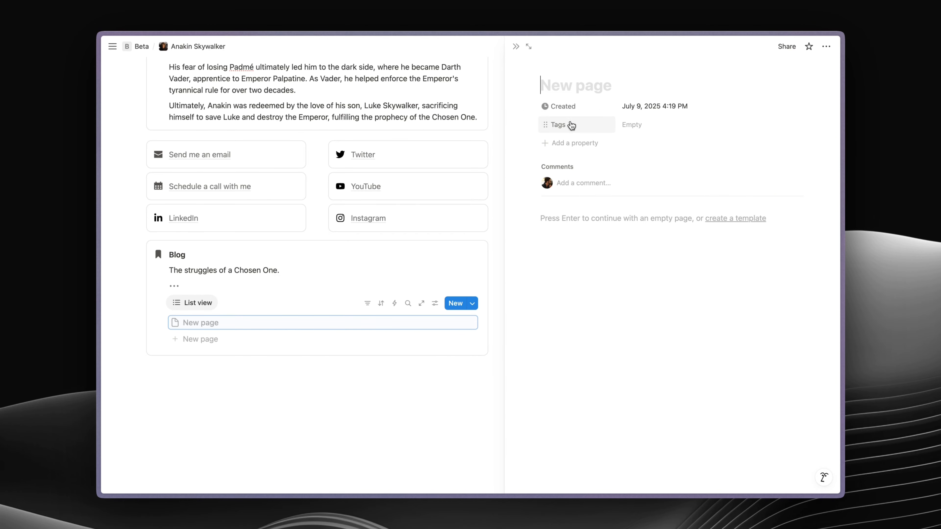
Delete the Created property from the Posts database
click(574, 111)
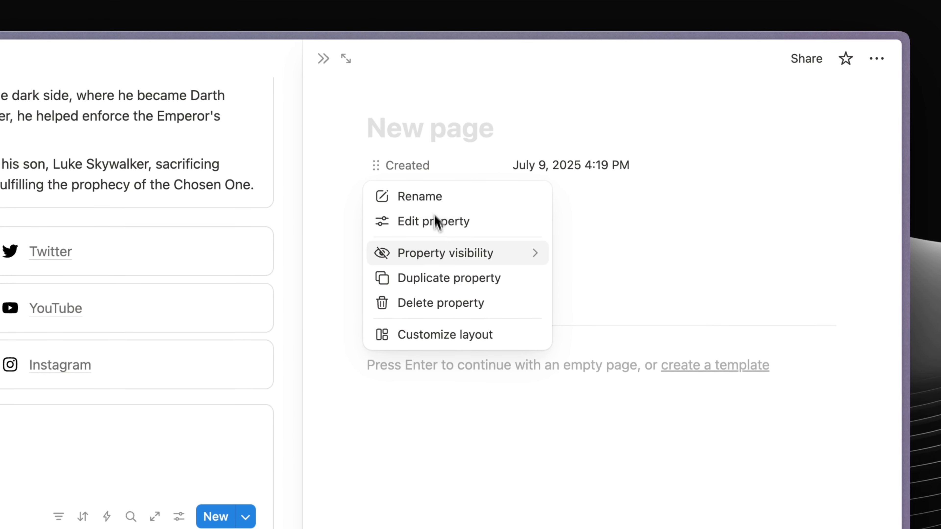
click(427, 307)
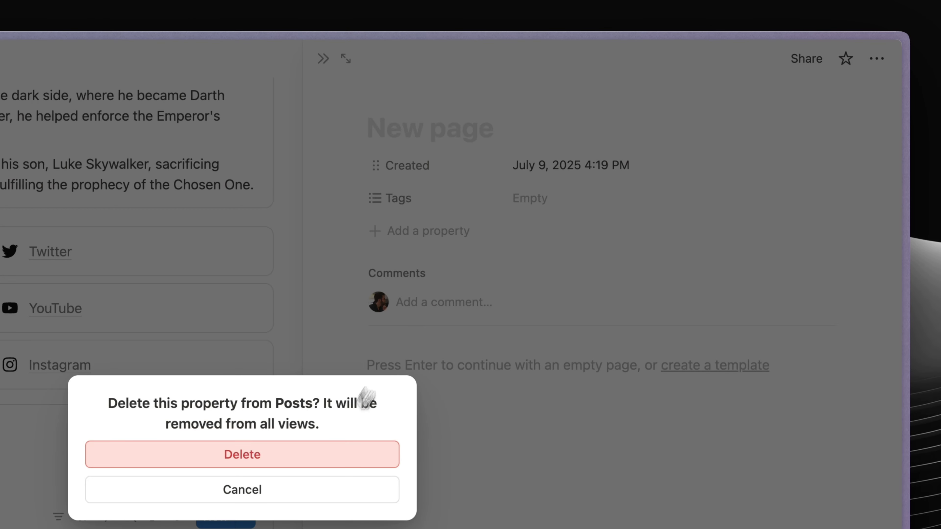
click(325, 462)
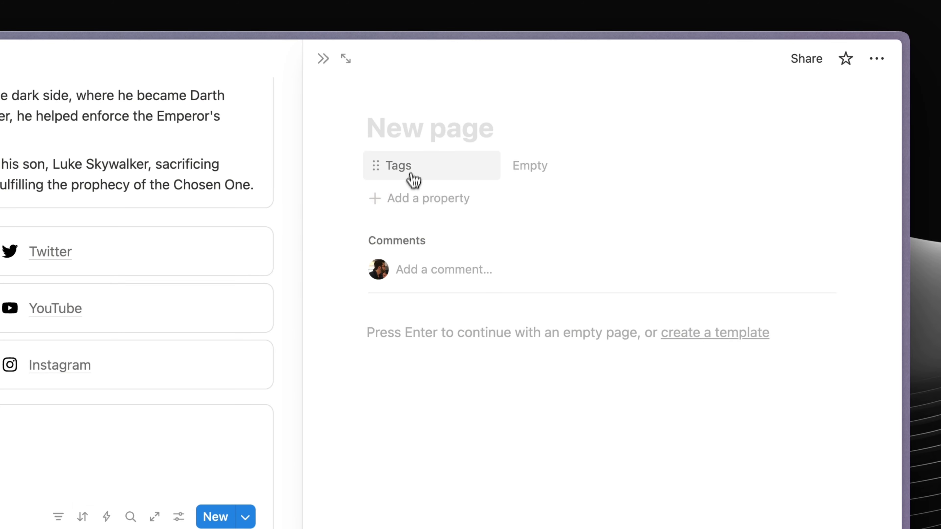
Create Tags options Chosen One, Dark side and Padmé, leaving this post's Tags empty
click(536, 172)
text(Chosen One)
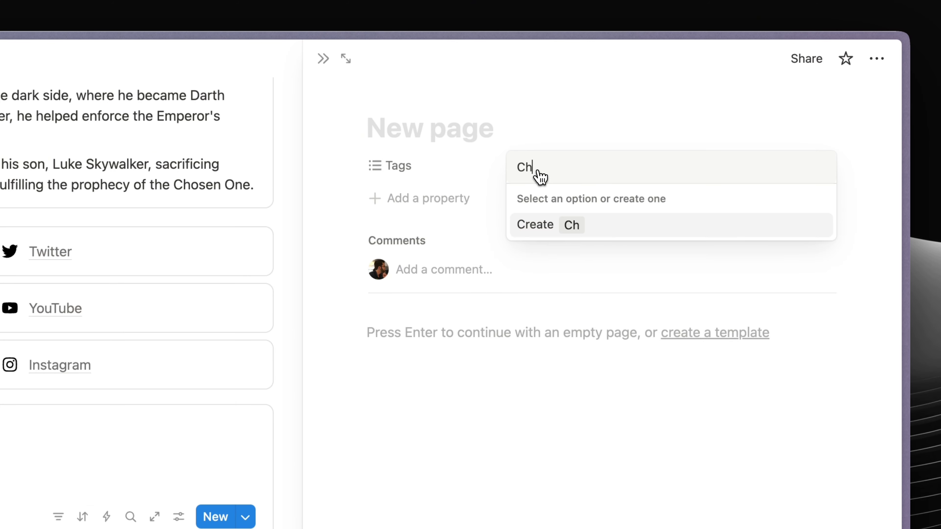
key(Return)
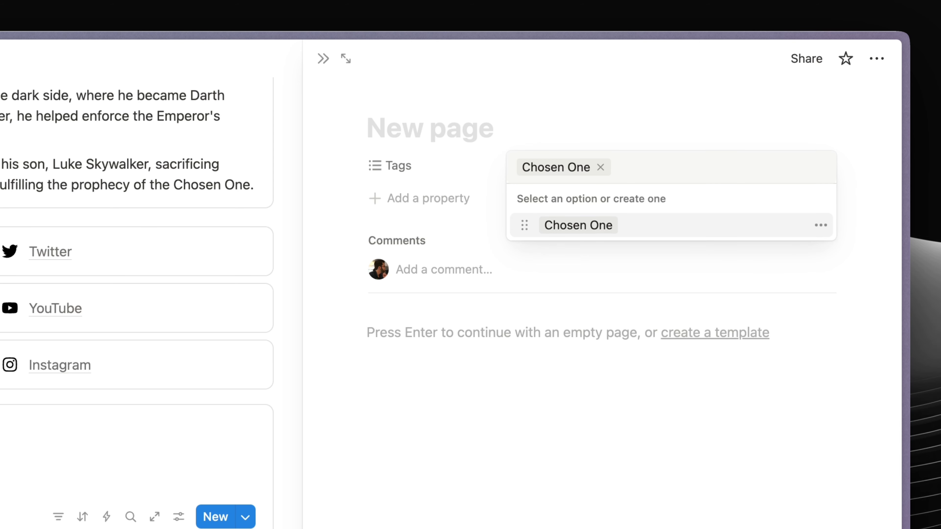
text(Dark side)
key(Return)
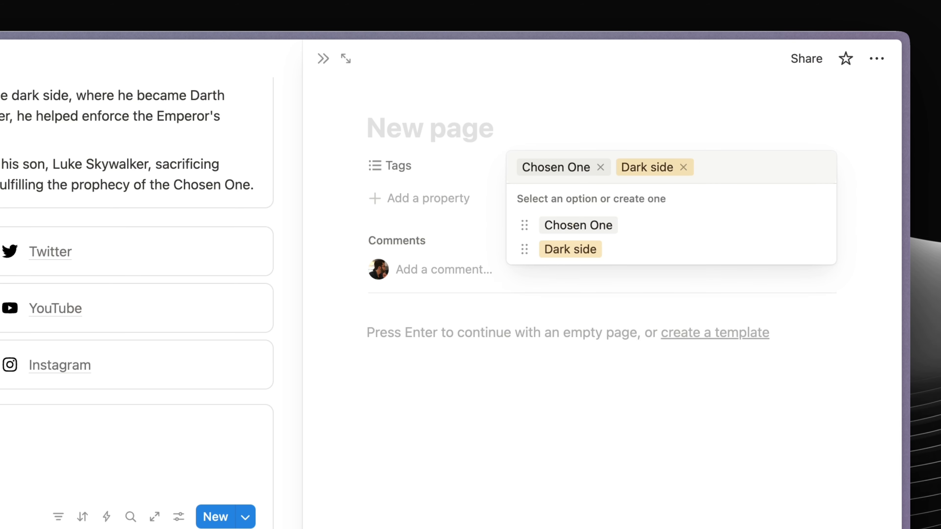
text(Pade)
key(BackSpace)
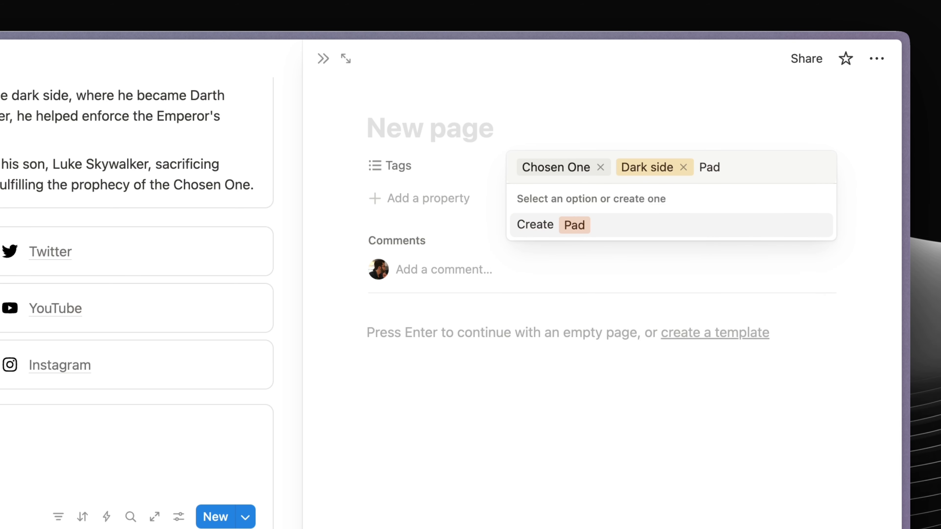
text(me2)
key(Return)
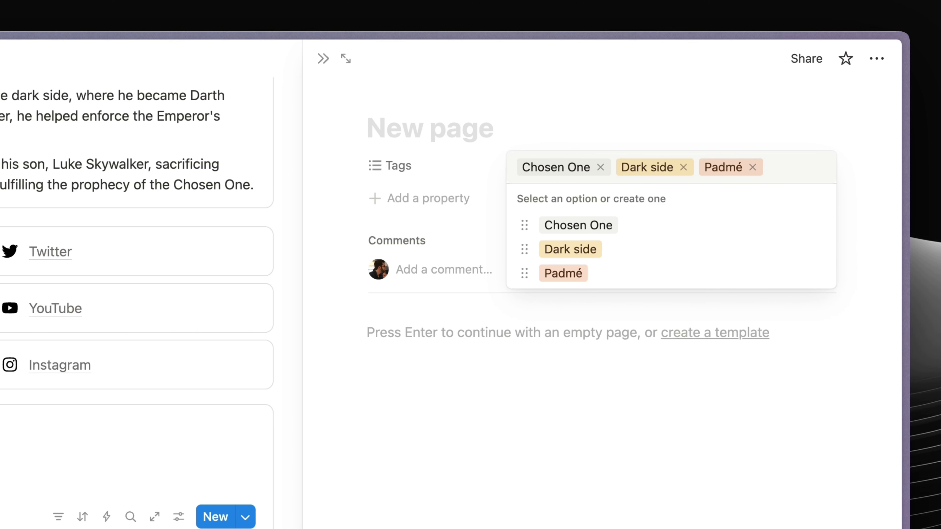
key(BackSpace)
key(BackSpace)
key(BackSpace)
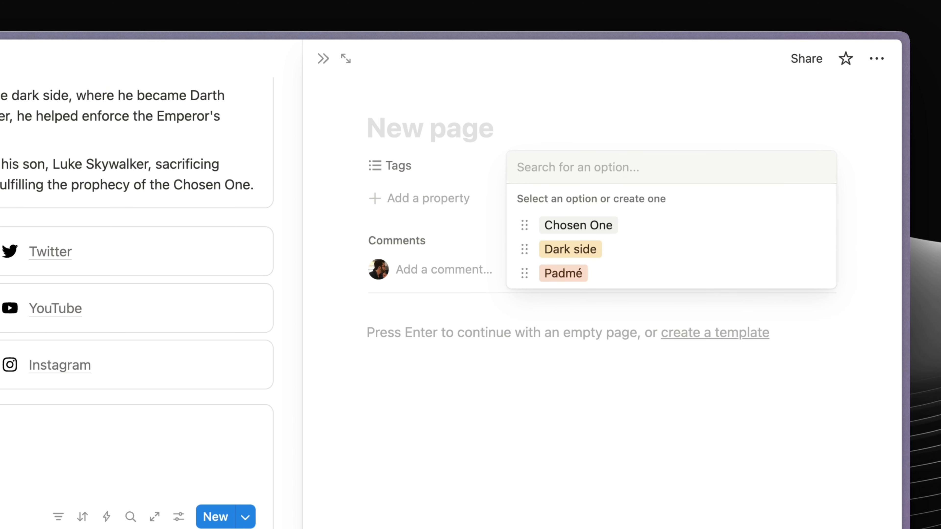
click(550, 133)
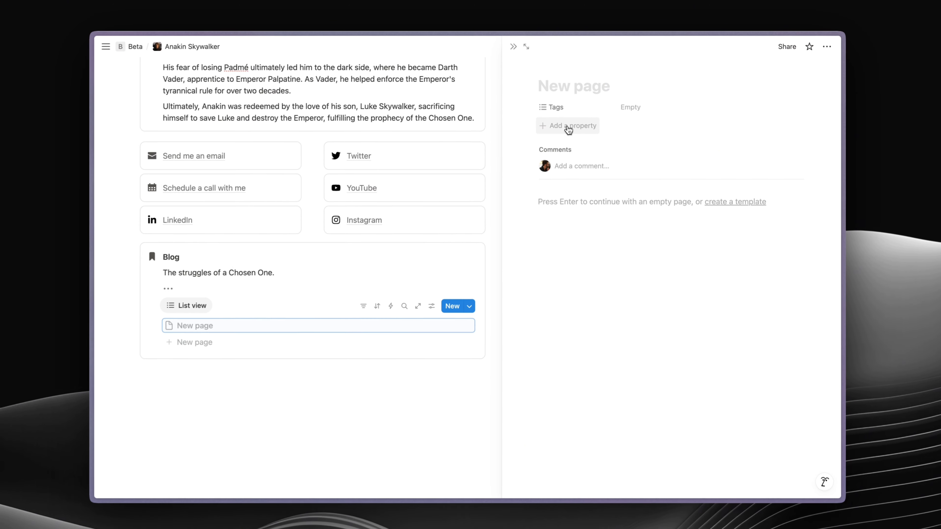
Add the suggested Publication Date property, then a Status property, to the posts
click(568, 127)
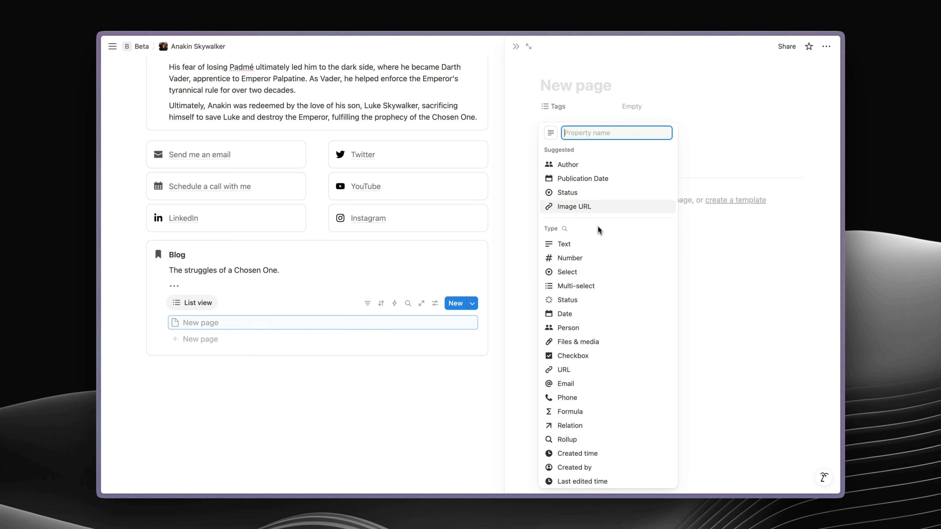
click(591, 184)
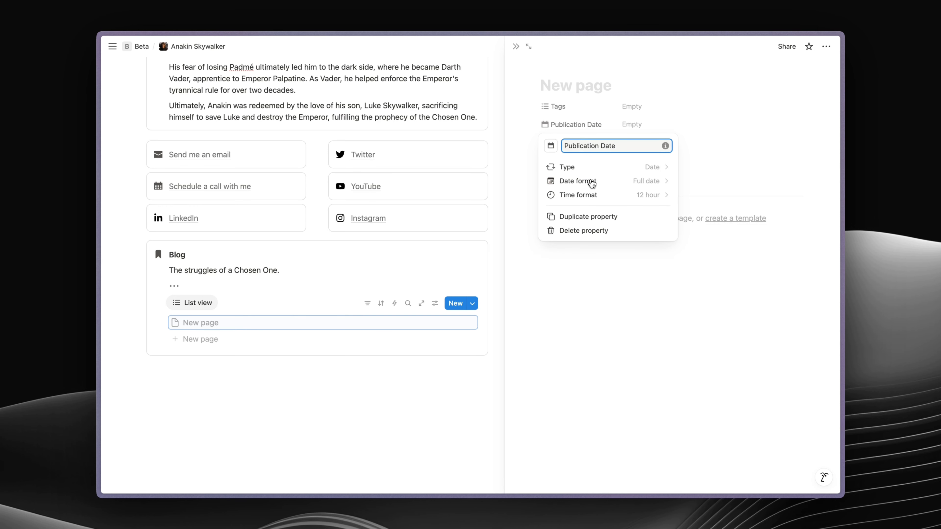
click(599, 127)
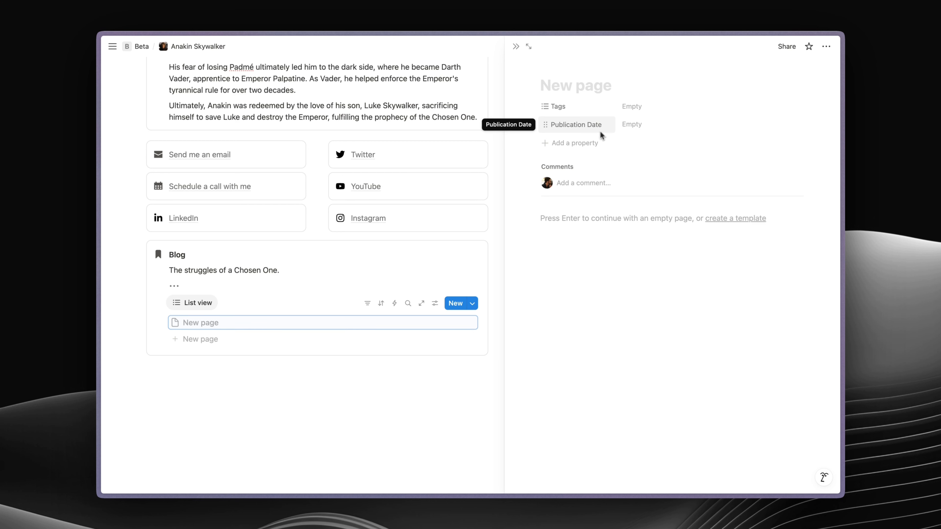
click(585, 144)
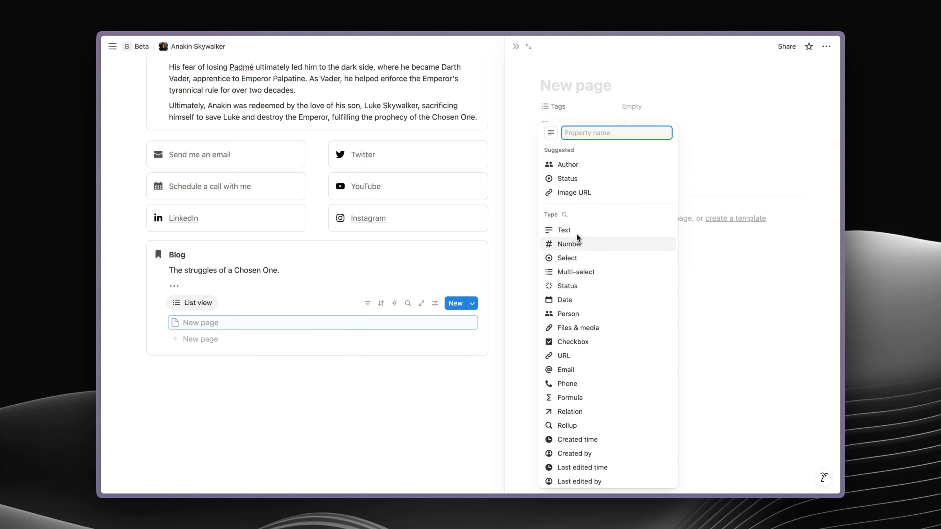
click(580, 287)
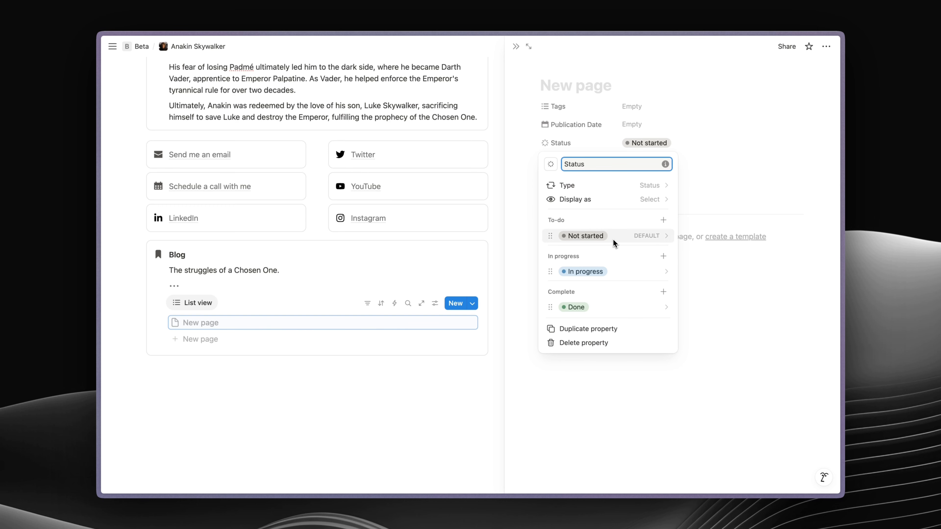
Rename Status options to Published and Draft, then paste the title 'From Jedi to Sith: My Journey Through the Force'
click(614, 311)
text(Published)
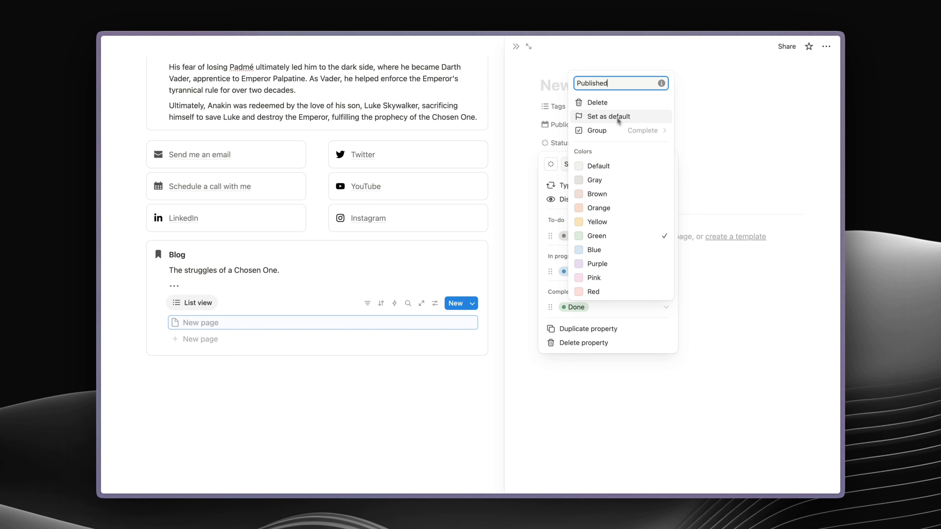
key(Return)
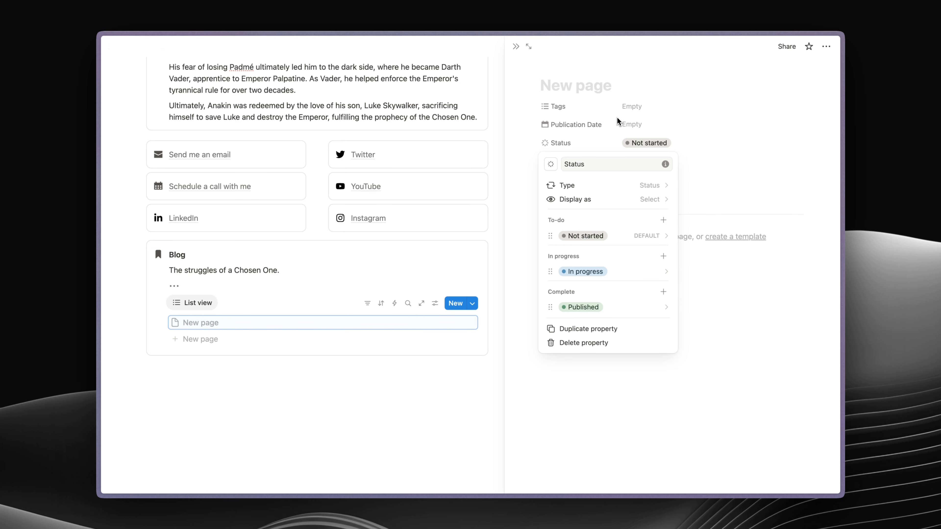
click(656, 236)
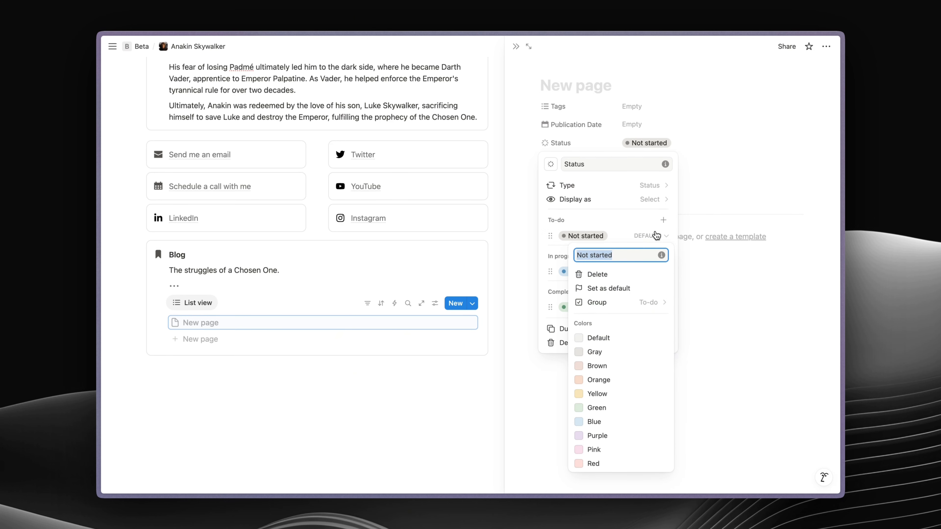
text(Draft)
key(Return)
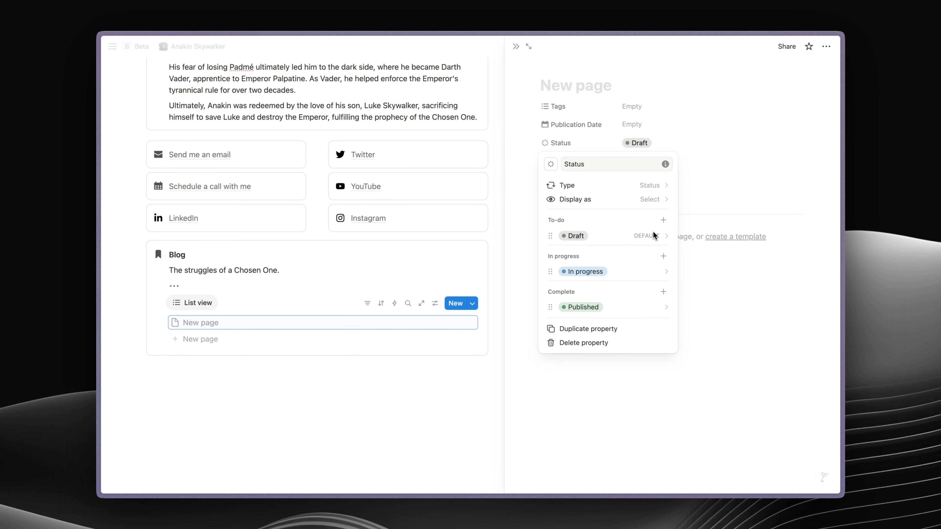
click(671, 141)
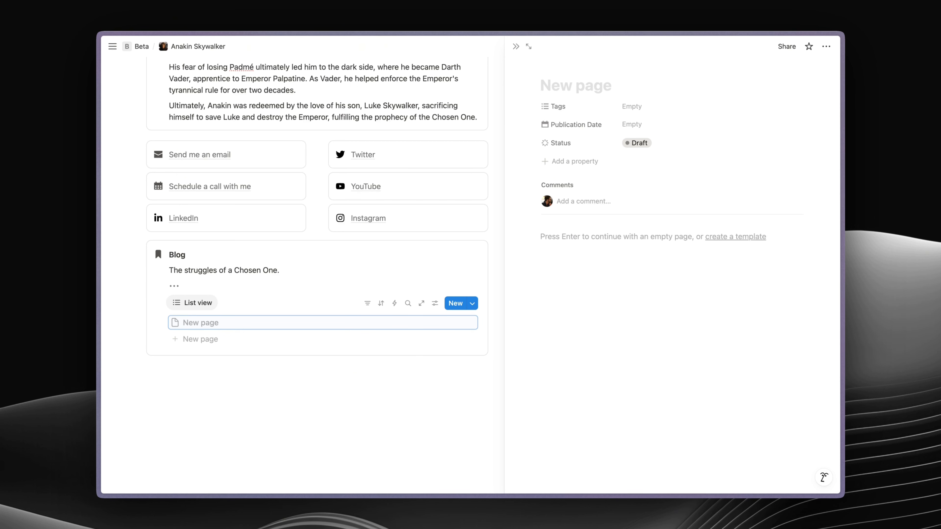
text(From Jedi to Sith: My Journey Through the Force)
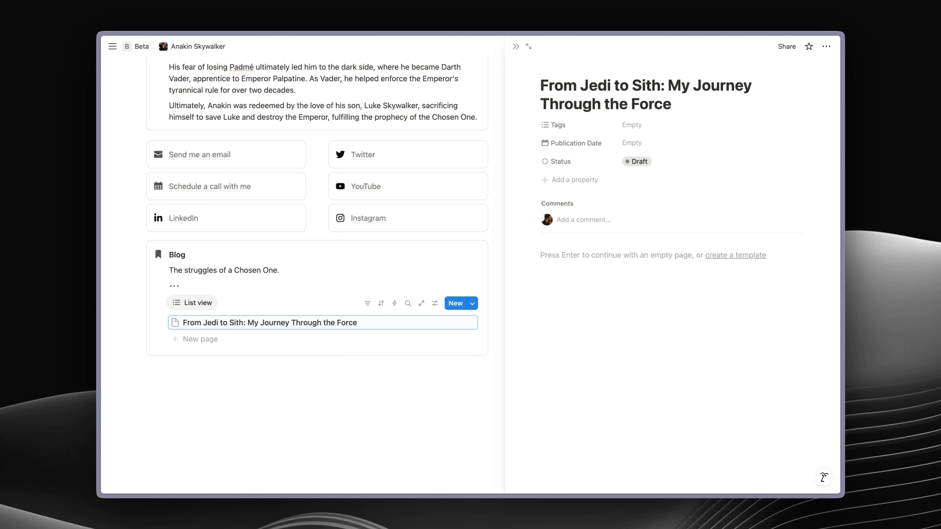
Paste the 'Humble Beginnings' article into the post body and tag it Chosen One
key(super+v)
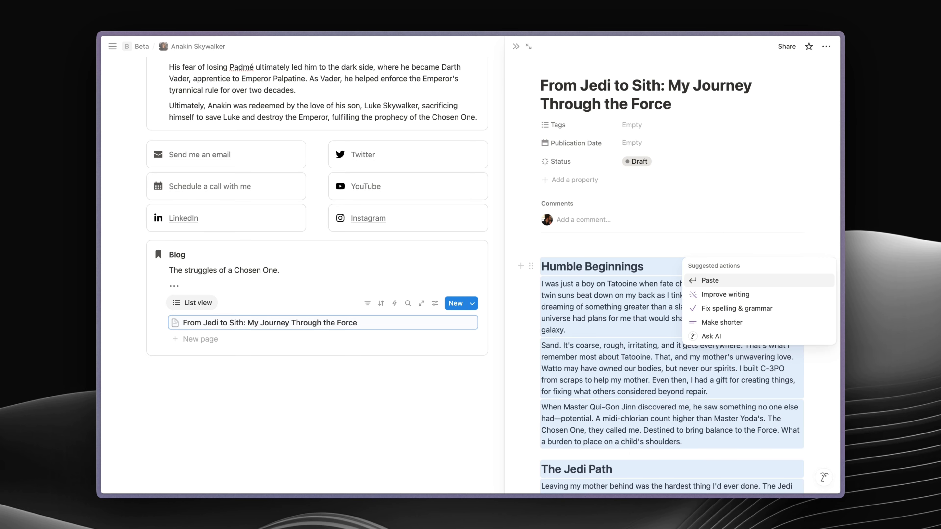
click(551, 259)
click(642, 128)
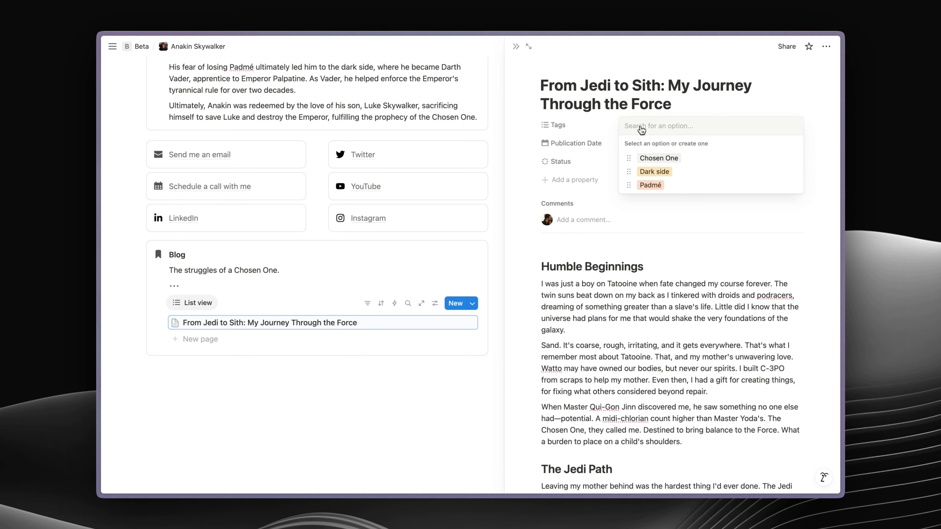
click(666, 158)
click(673, 116)
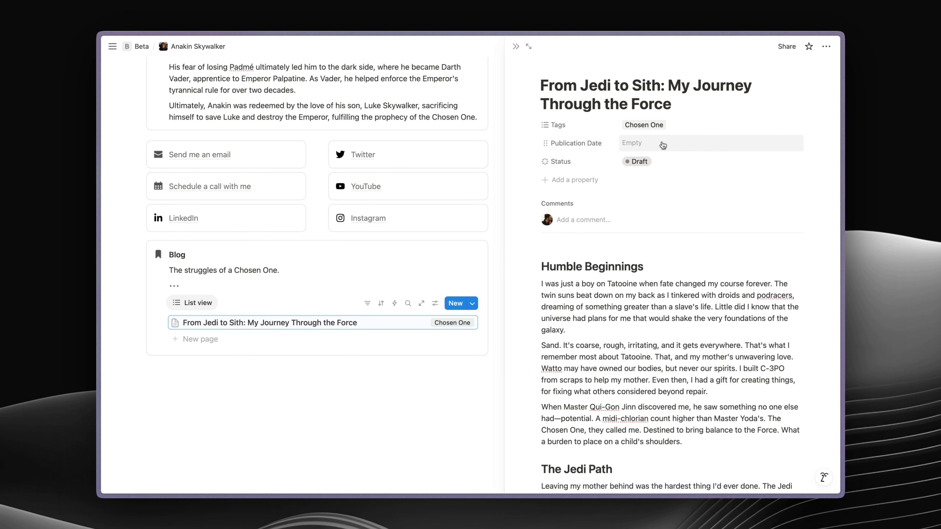
Set the post's Publication Date to July 7, 2025
click(660, 144)
click(648, 228)
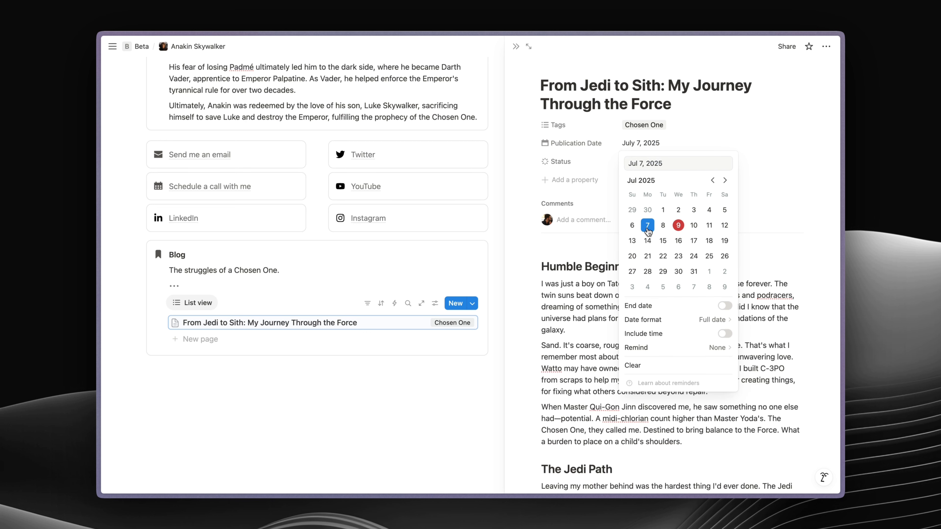
click(696, 132)
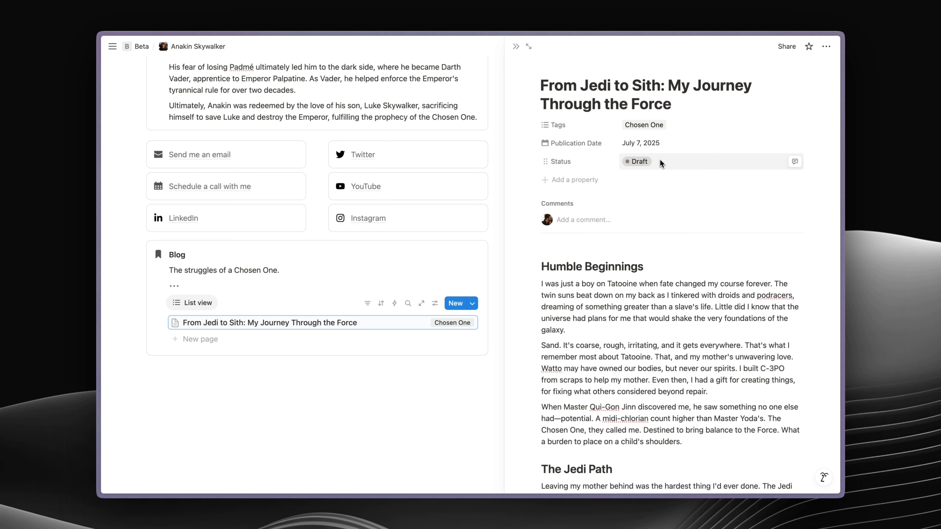
Add an Unsplash 'star wars' red-lightsaber cover to the post, then close the preview
click(612, 69)
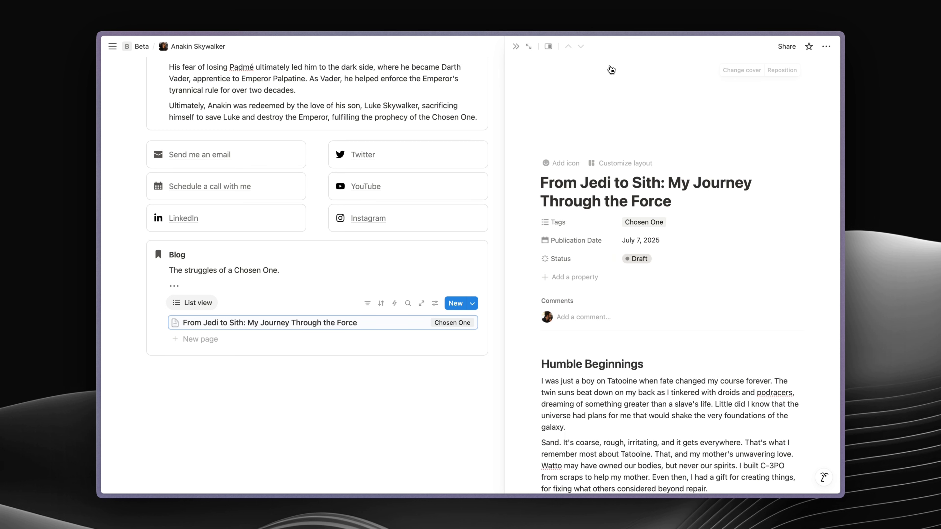
click(741, 69)
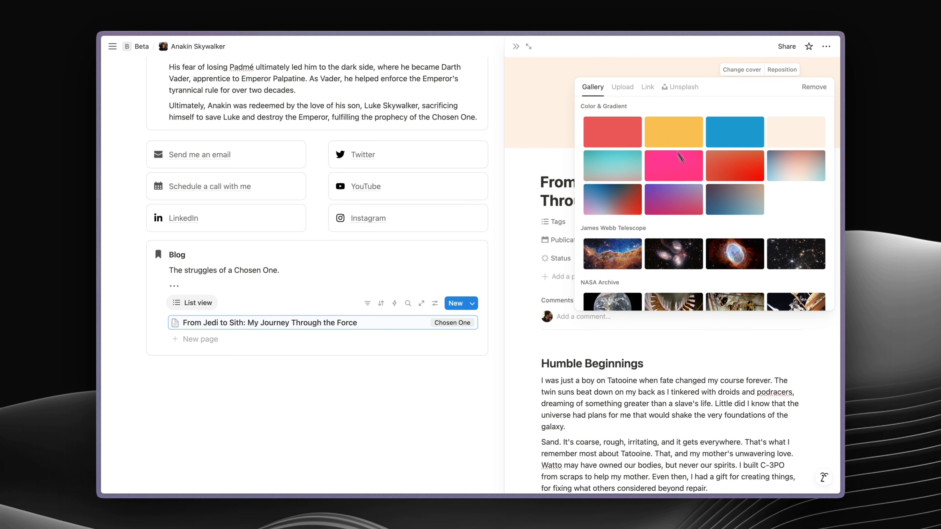
click(674, 91)
text(star )
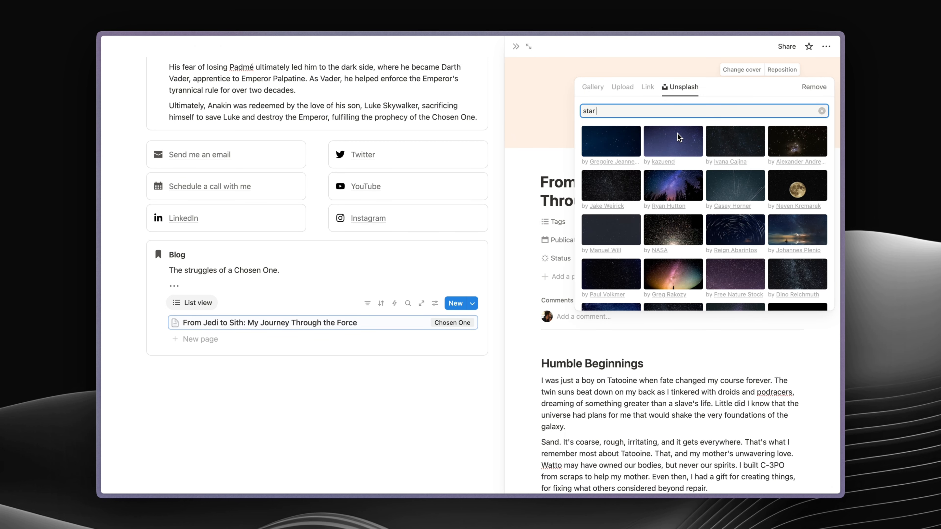
text(wars)
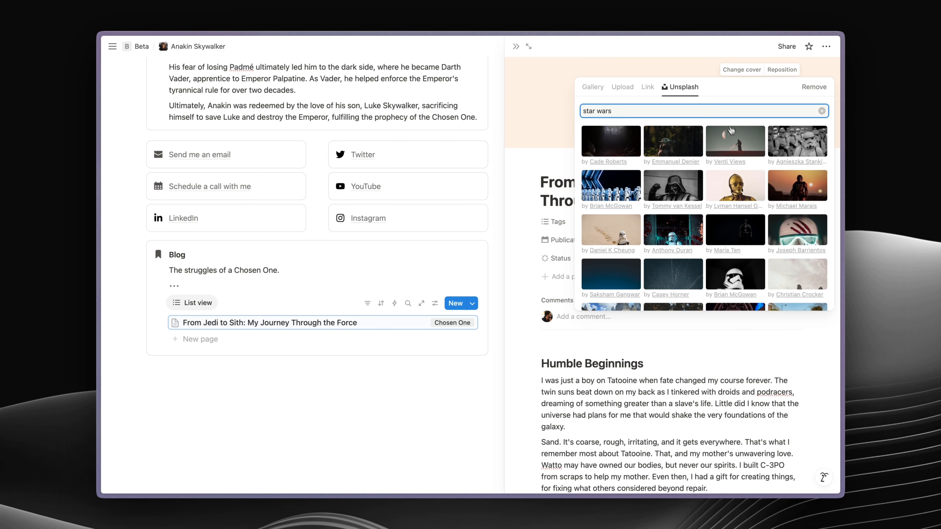
click(736, 145)
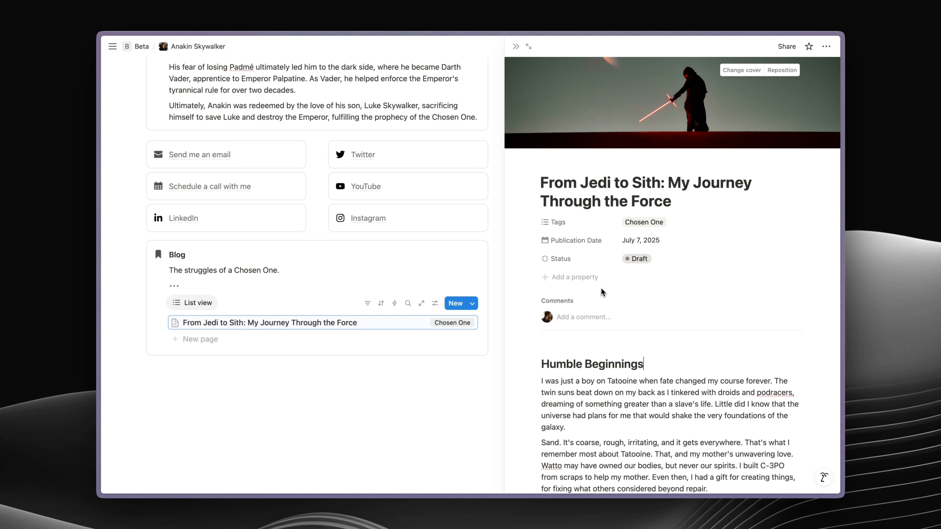
click(279, 302)
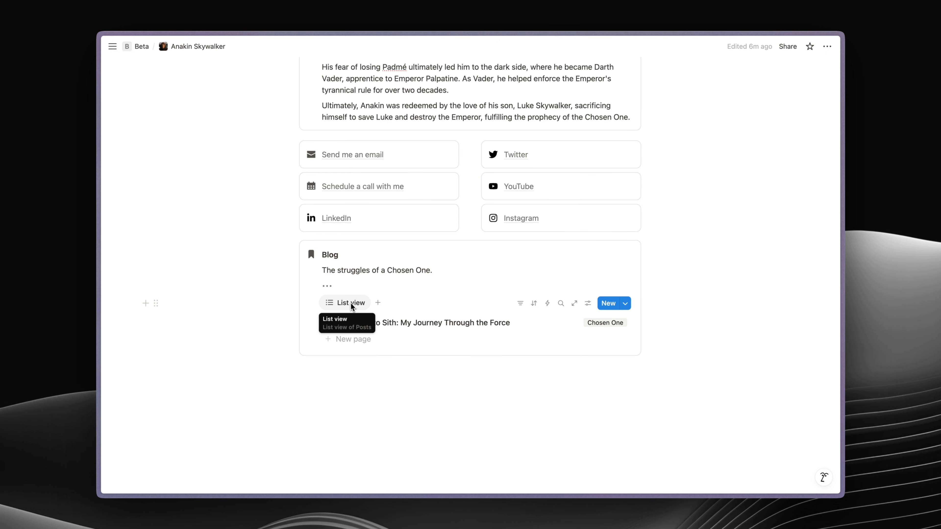
Add a Gallery view to the Blog database and preview the post from its card
click(378, 303)
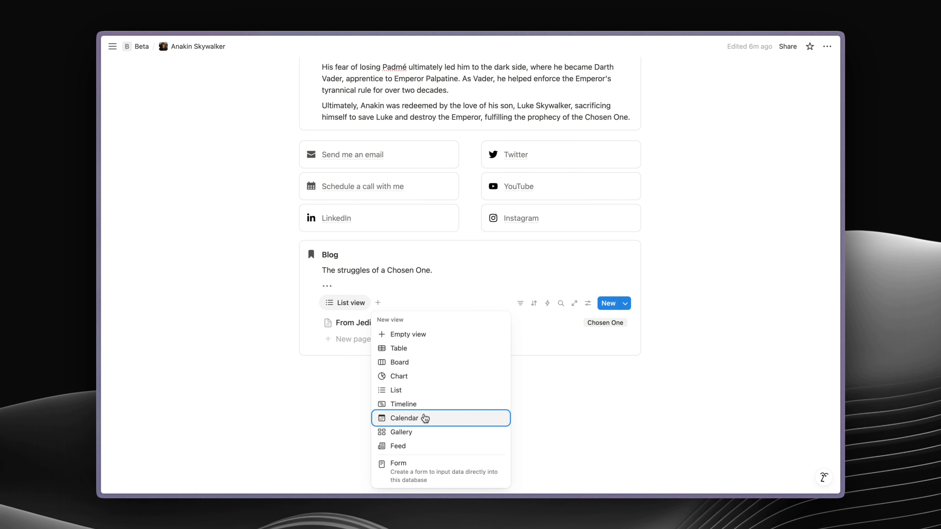
click(424, 432)
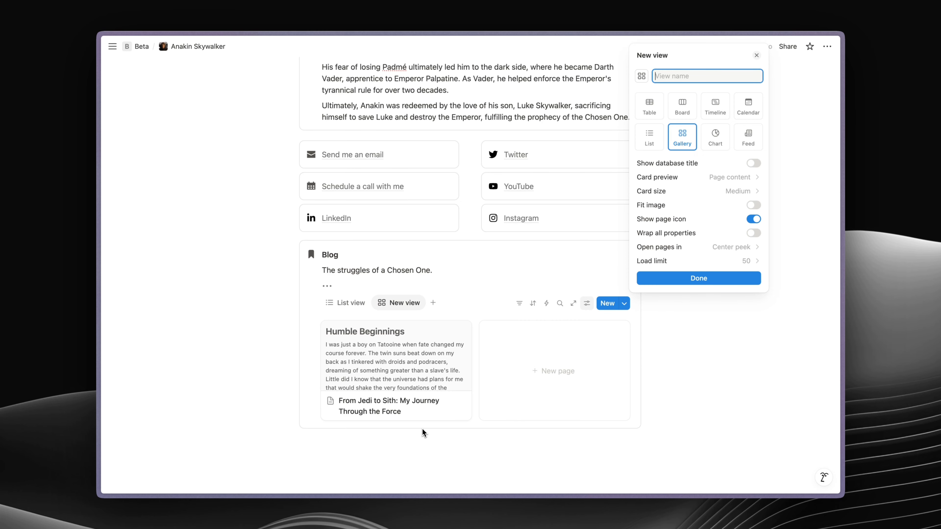
click(289, 354)
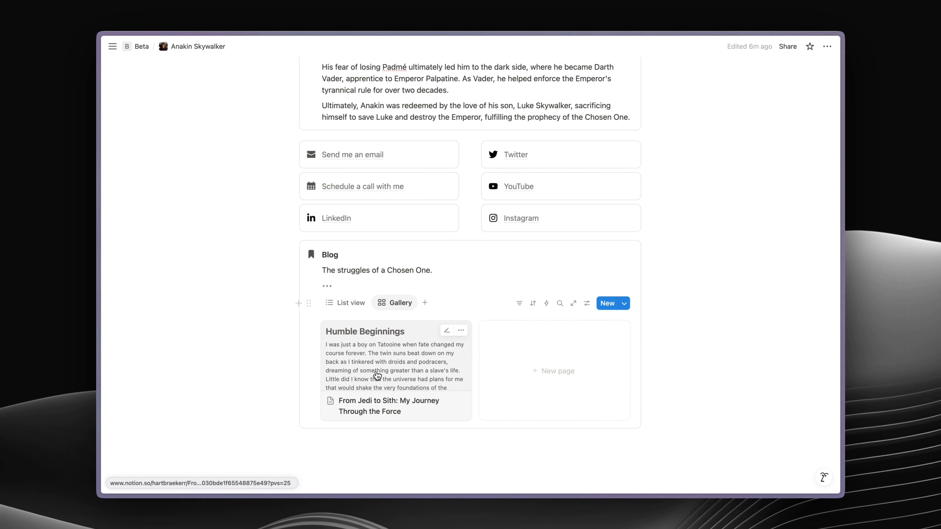
click(387, 369)
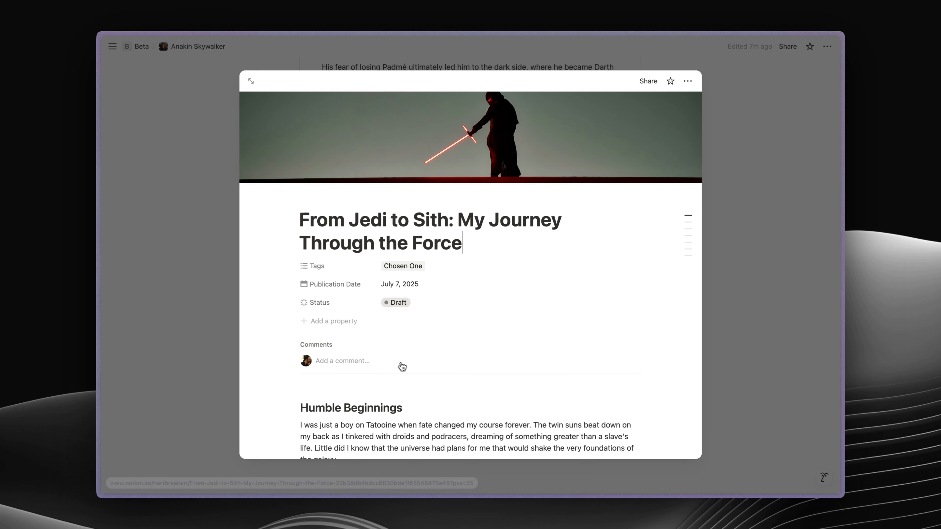
scroll(407, 396, down, 5)
scroll(406, 397, up, 4)
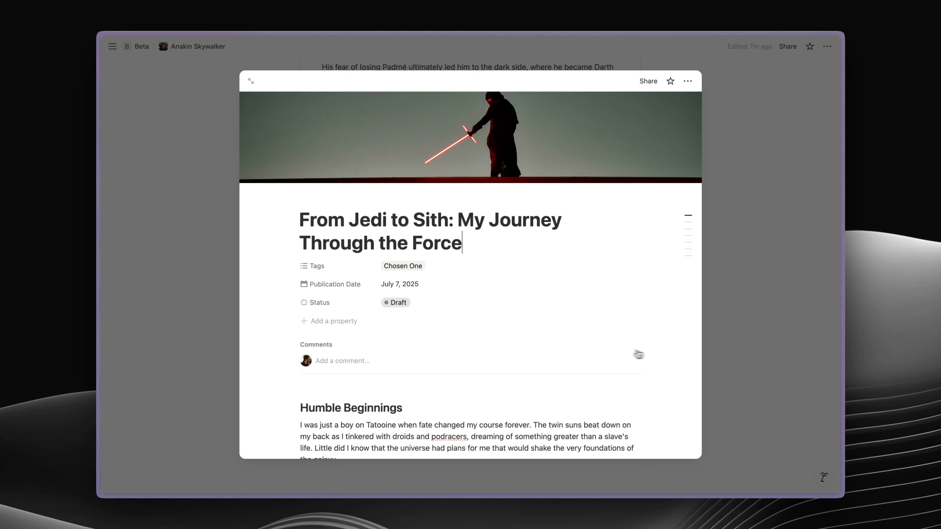
click(739, 337)
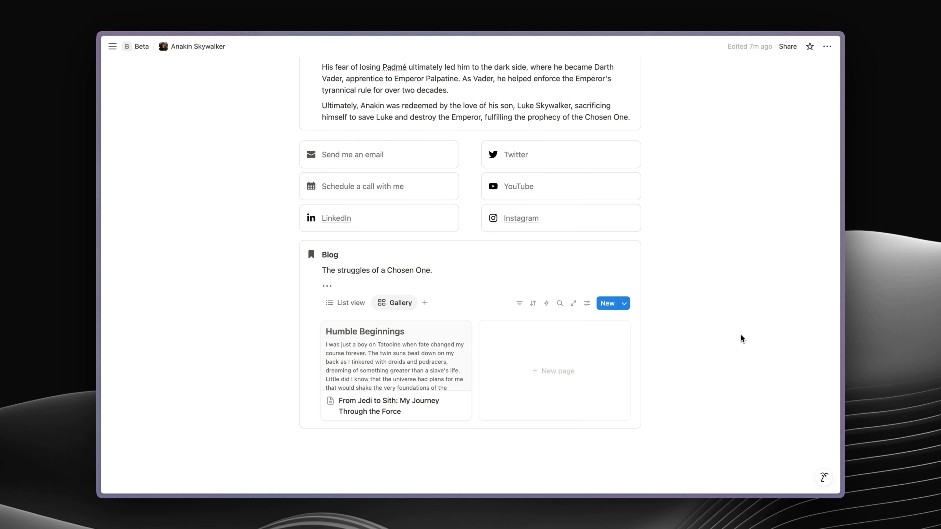
Make posts open in Side peek from the gallery view
click(587, 304)
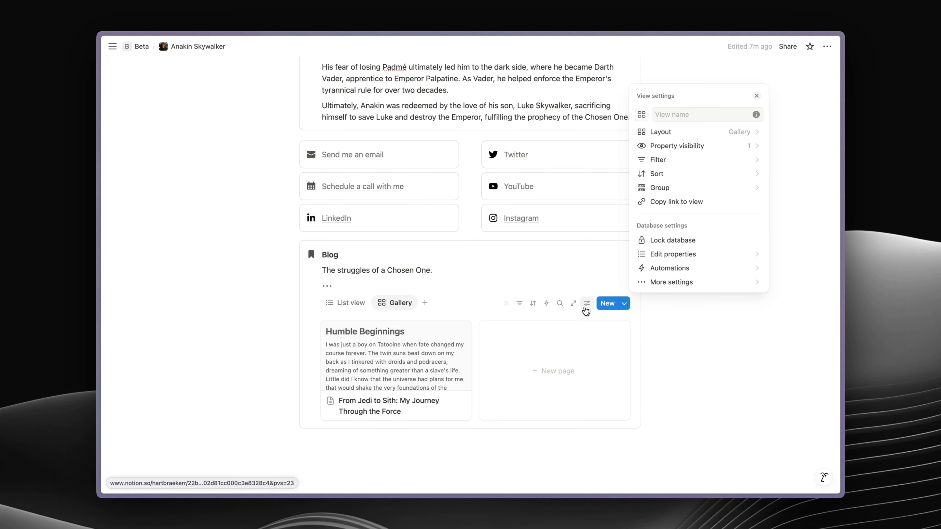
click(711, 133)
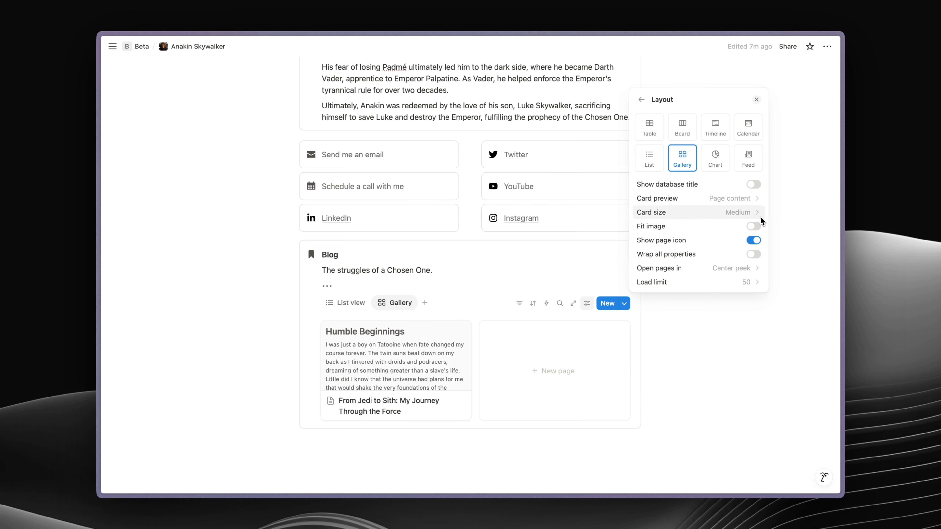
click(732, 268)
click(714, 298)
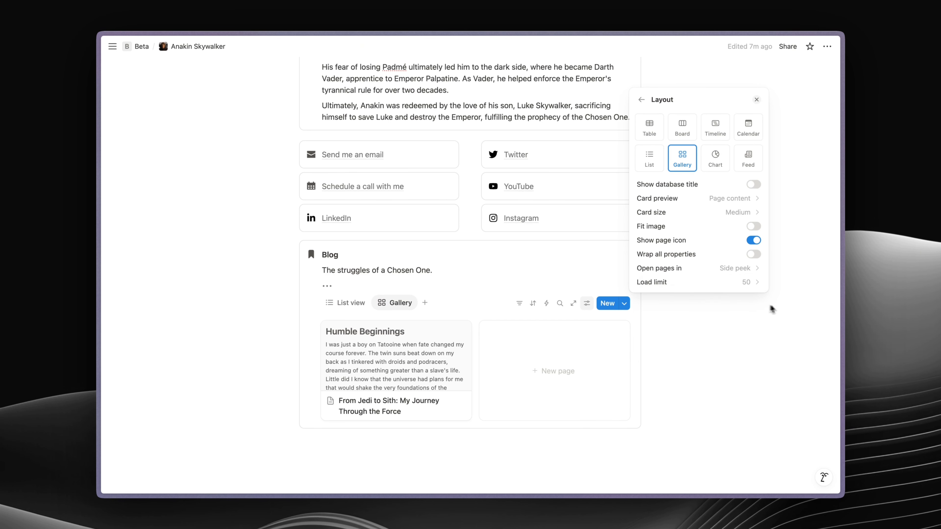
click(794, 306)
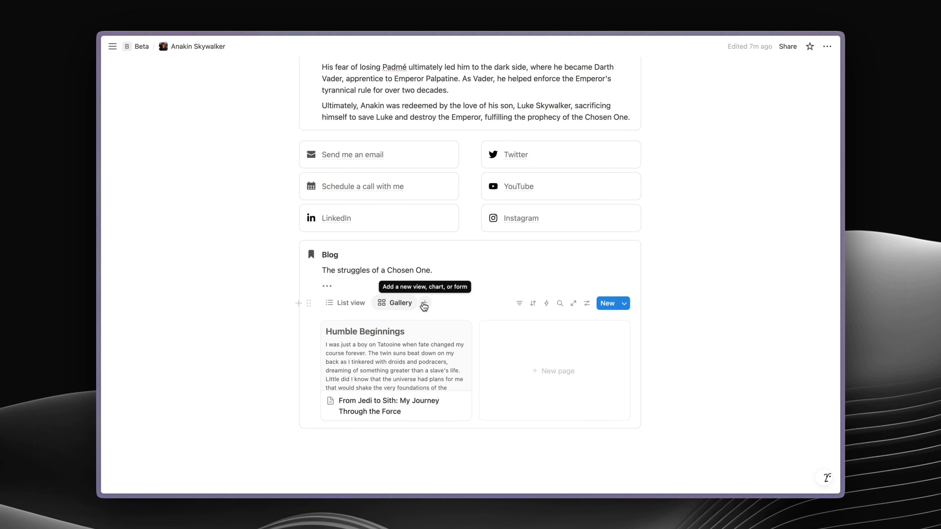
Duplicate the gallery view and rename the copy Gallery
click(405, 308)
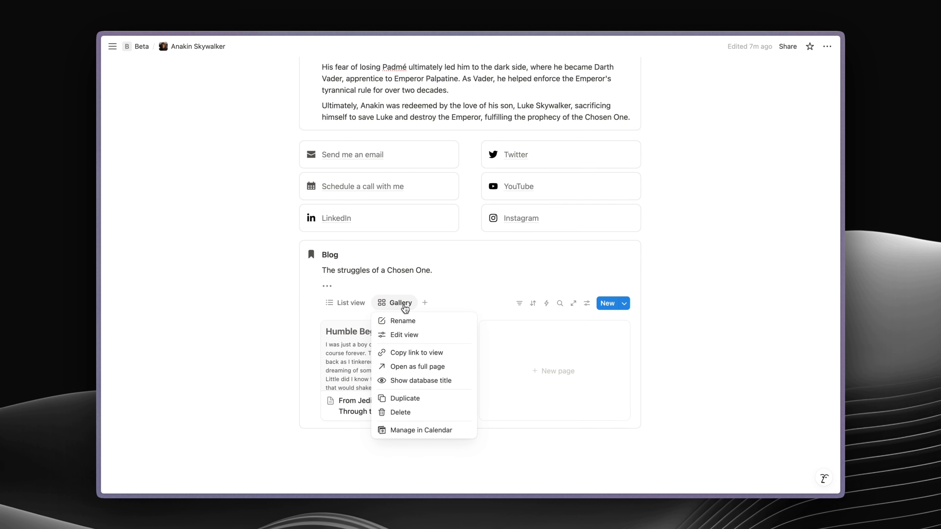
click(413, 399)
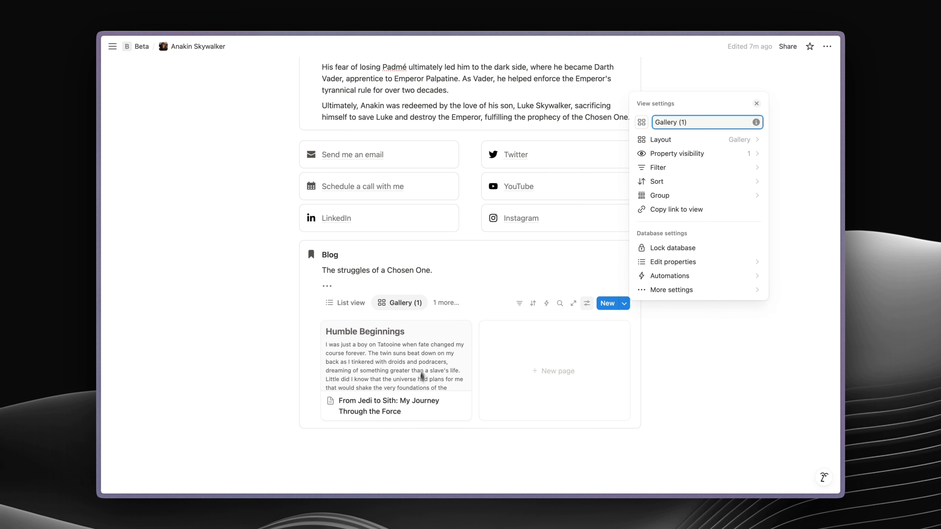
key(BackSpace)
key(BackSpace)
key(BackSpace)
key(BackSpace)
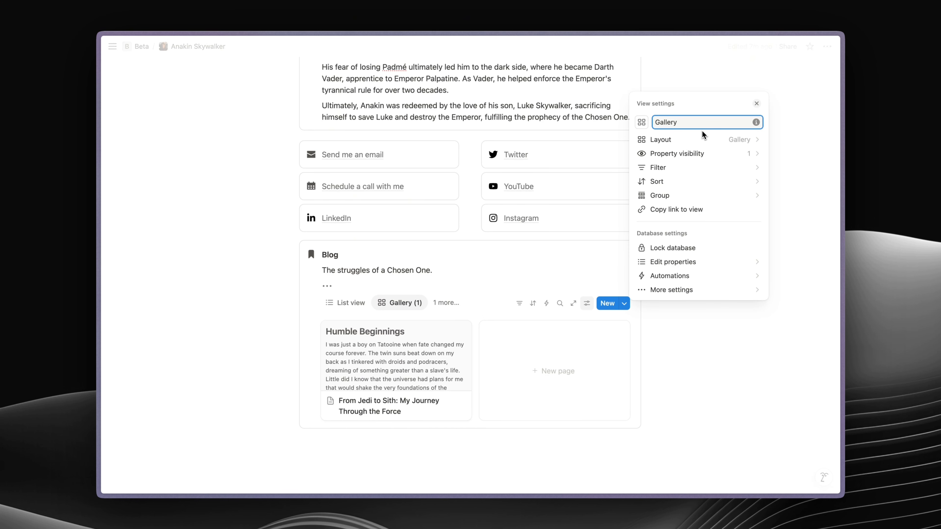
click(435, 318)
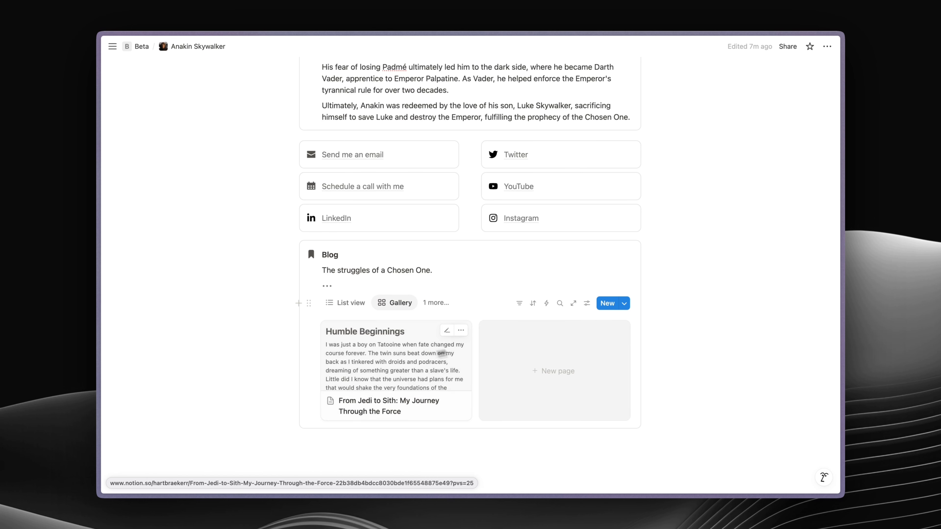
Set the gallery Card preview to Page cover and switch to the other Gallery view
click(587, 304)
click(704, 133)
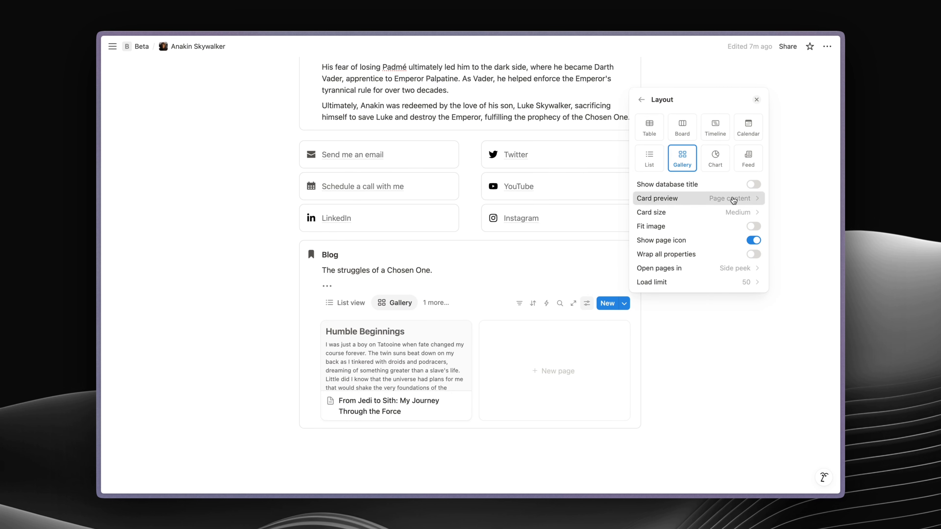
click(731, 199)
click(704, 229)
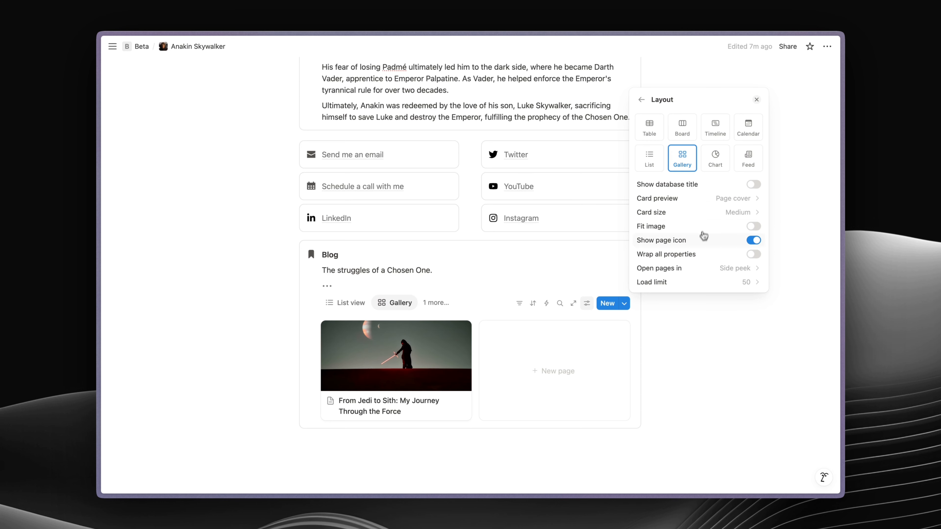
click(701, 356)
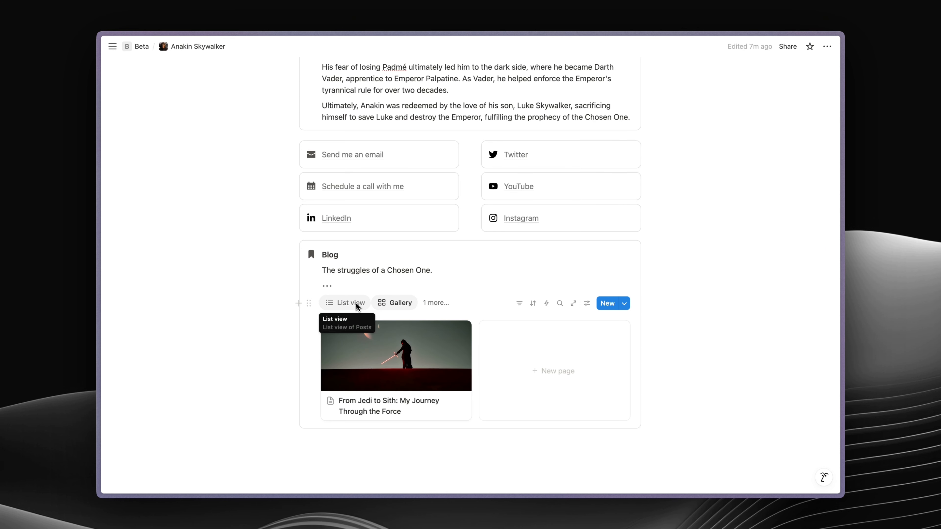
click(430, 303)
click(457, 370)
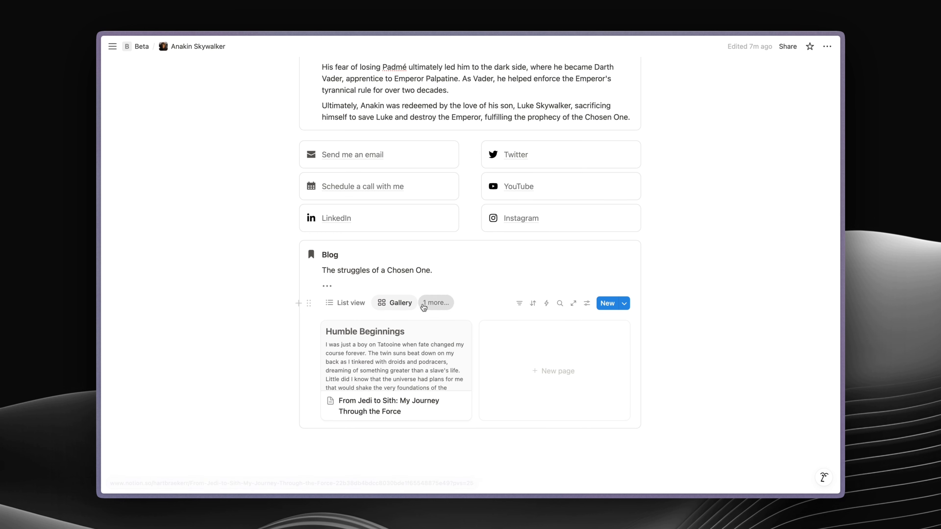
click(434, 303)
Show Publication Date in the Blog's List view
click(346, 305)
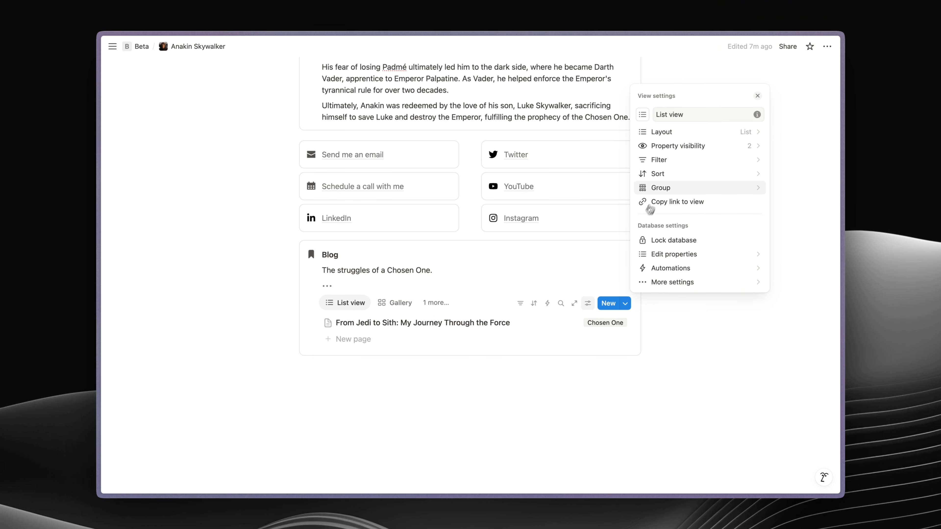
click(713, 148)
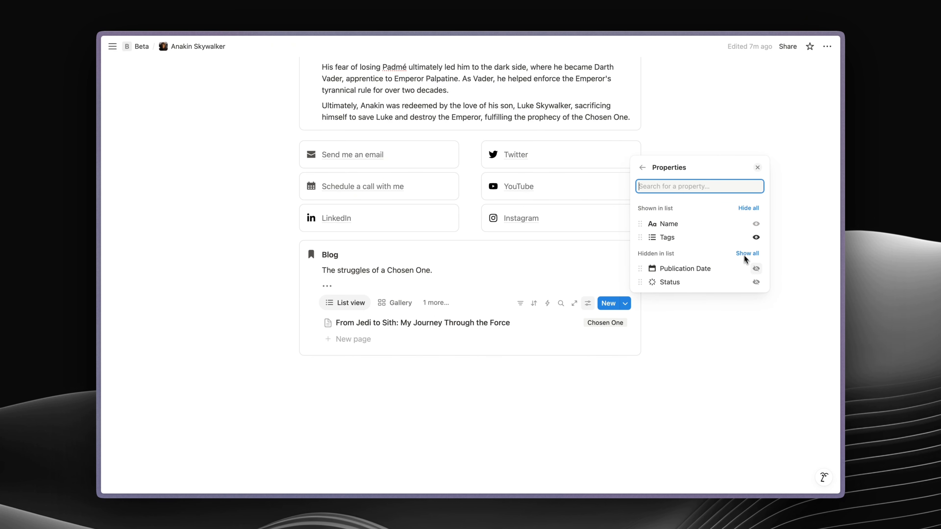
click(755, 270)
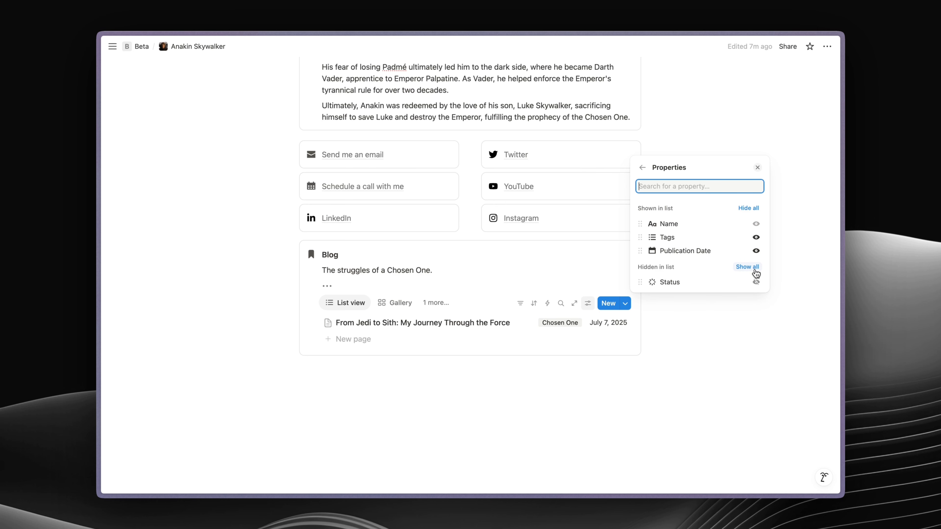
click(400, 305)
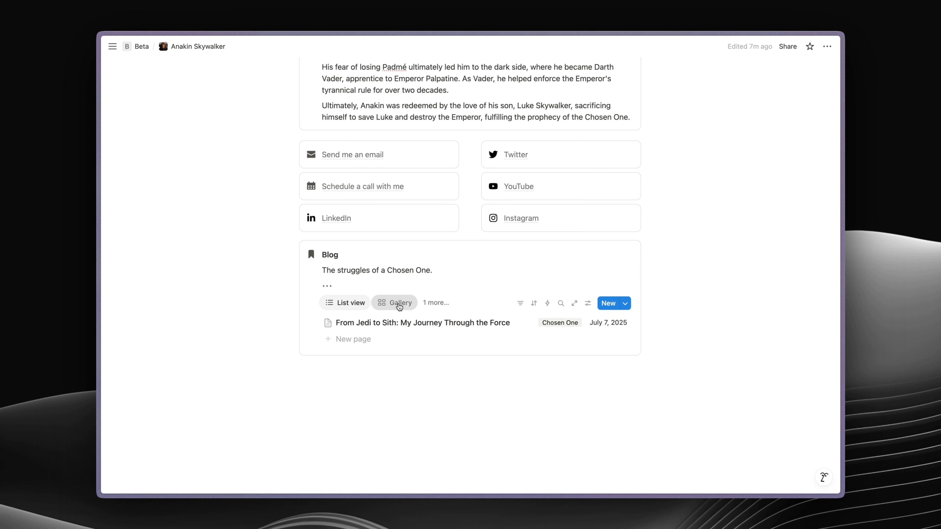
Show Tags and Publication Date on the first gallery view's cards
click(399, 305)
click(587, 305)
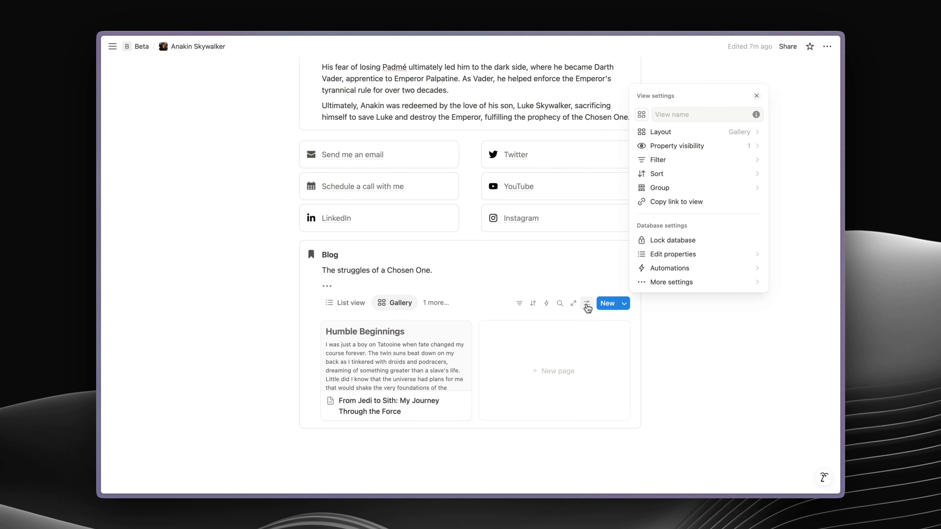
click(726, 146)
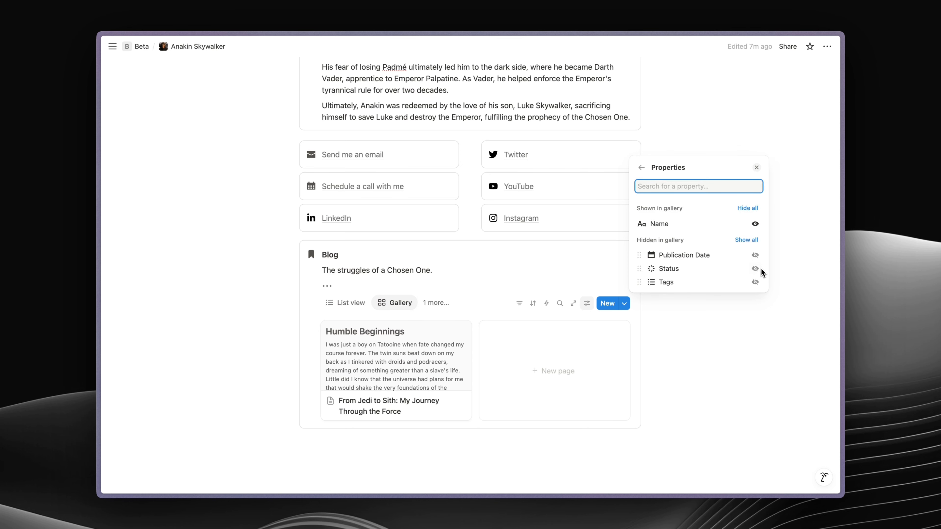
click(755, 282)
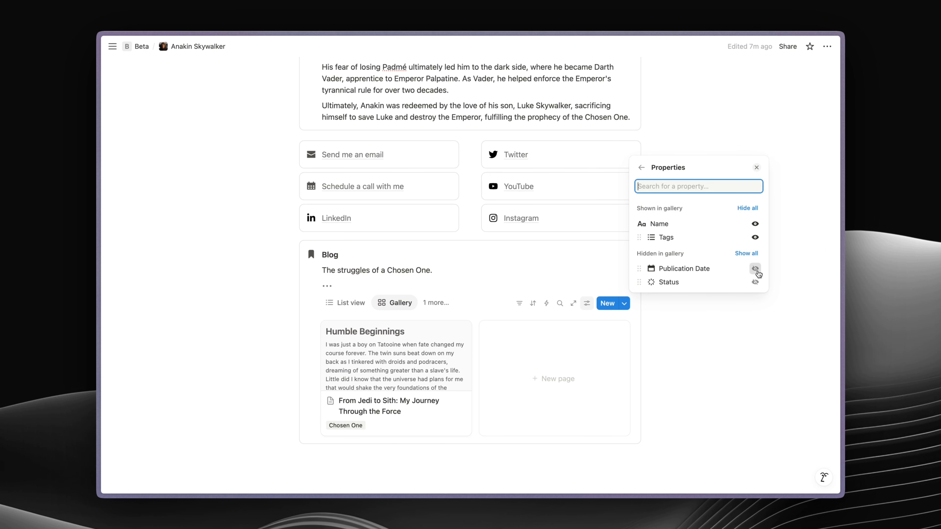
click(755, 268)
click(803, 264)
Show Publication Date and Tags on the cover-image Gallery cards, with Tags placed above the date
click(438, 303)
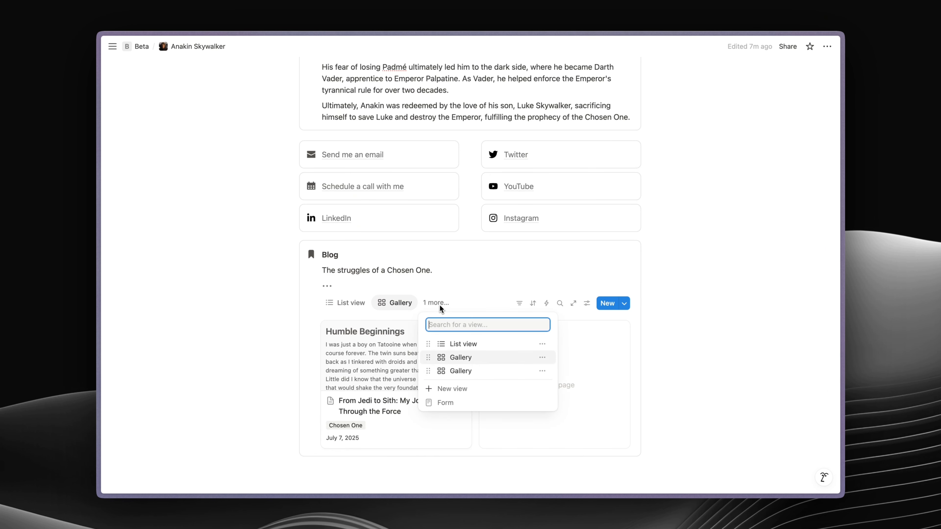
click(460, 371)
click(586, 304)
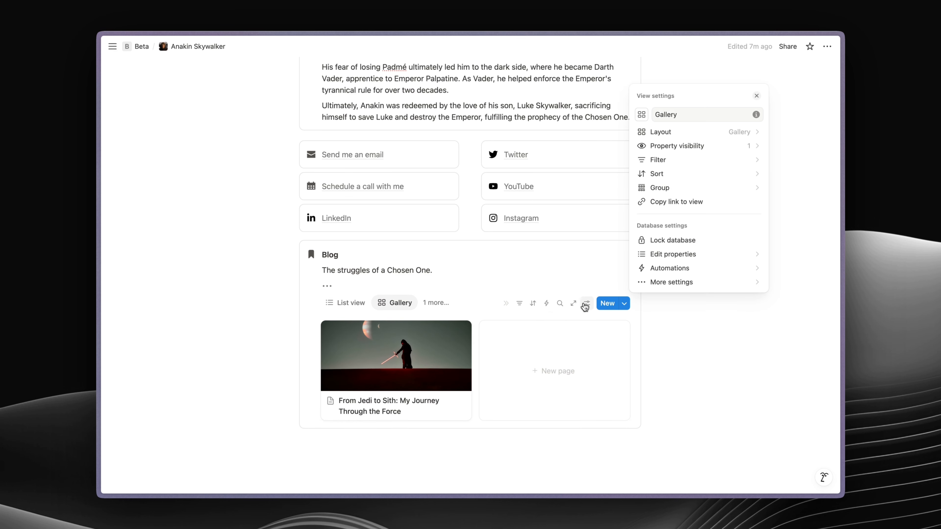
click(716, 147)
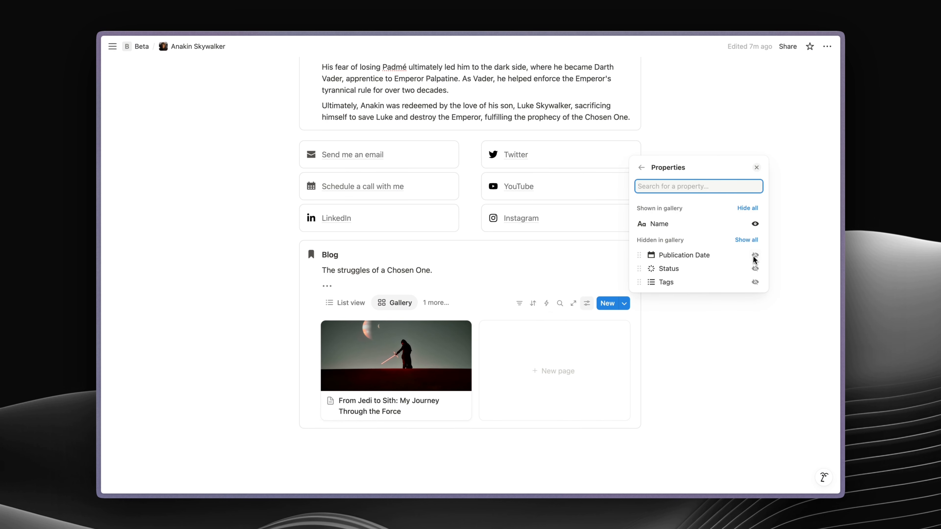
click(755, 256)
click(756, 283)
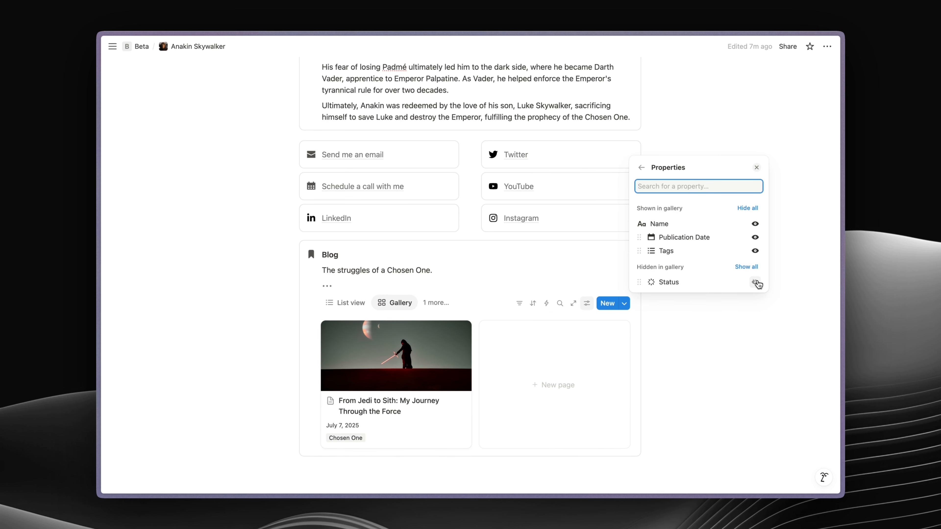
mouse_move(639, 251)
mouse_down()
mouse_move(643, 228)
mouse_move(641, 240)
mouse_up()
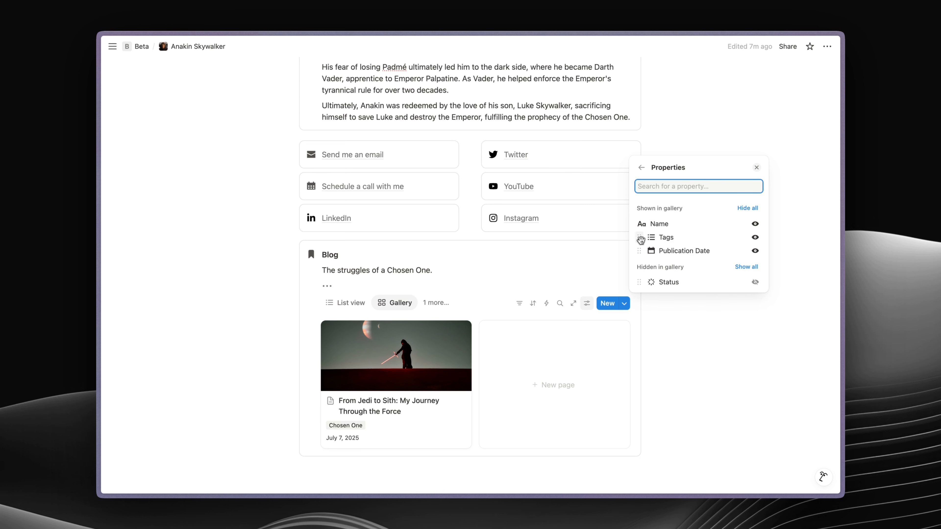
click(806, 233)
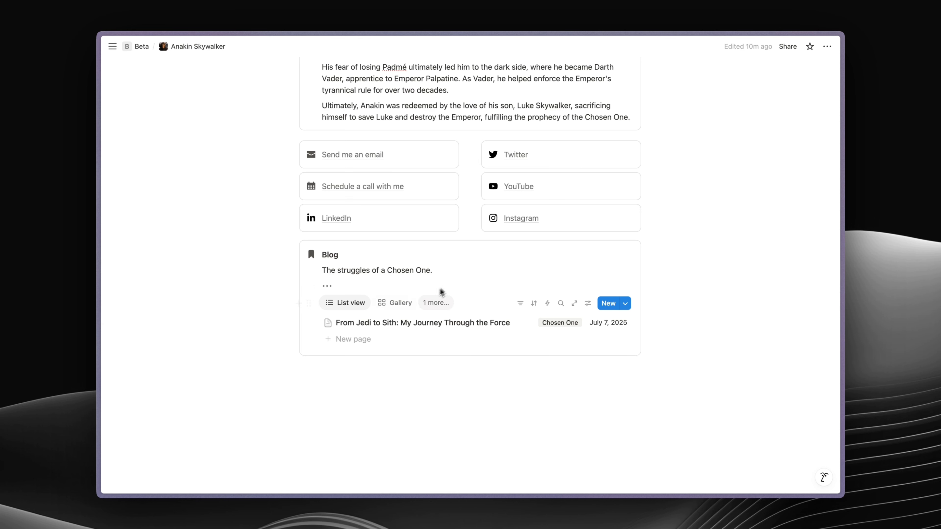
Open the From Jedi to Sith post in side peek, scroll to its end, and open the Posts templates menu
click(441, 322)
scroll(678, 332, down, 20)
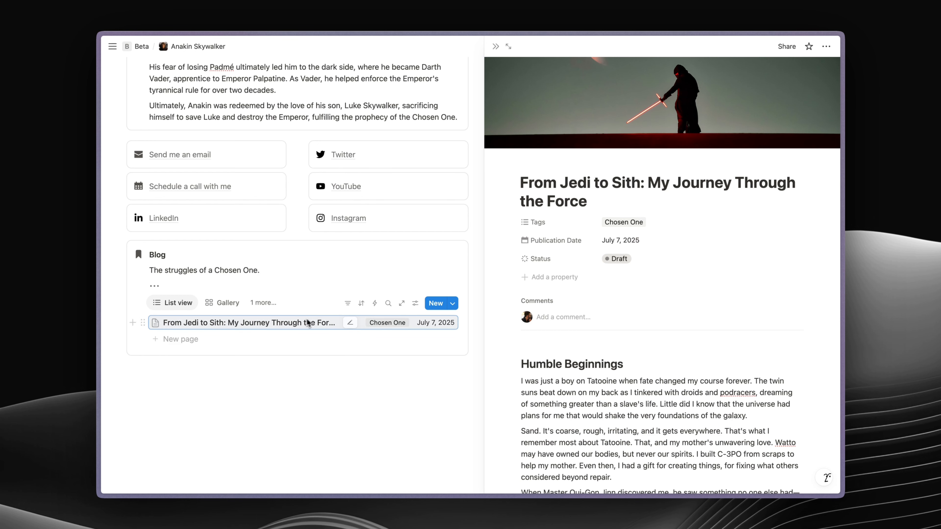
scroll(588, 325, down, 20)
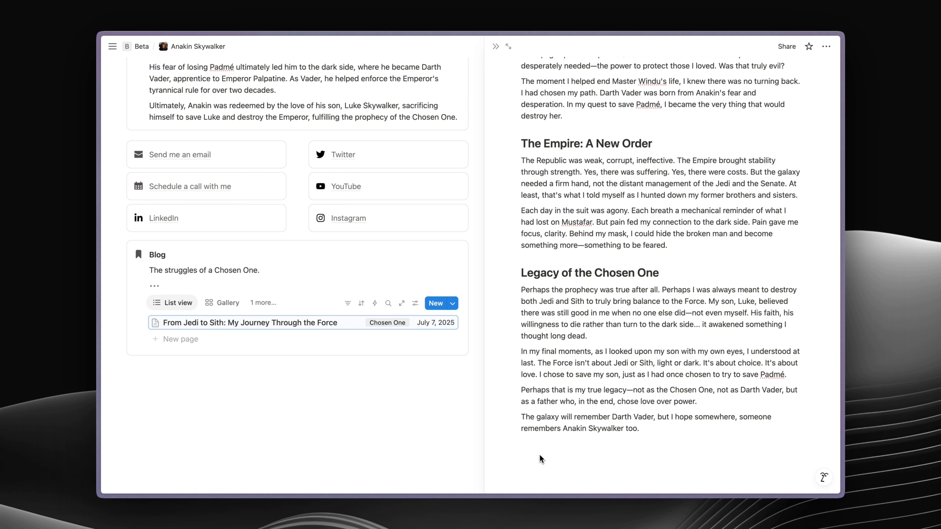
click(452, 304)
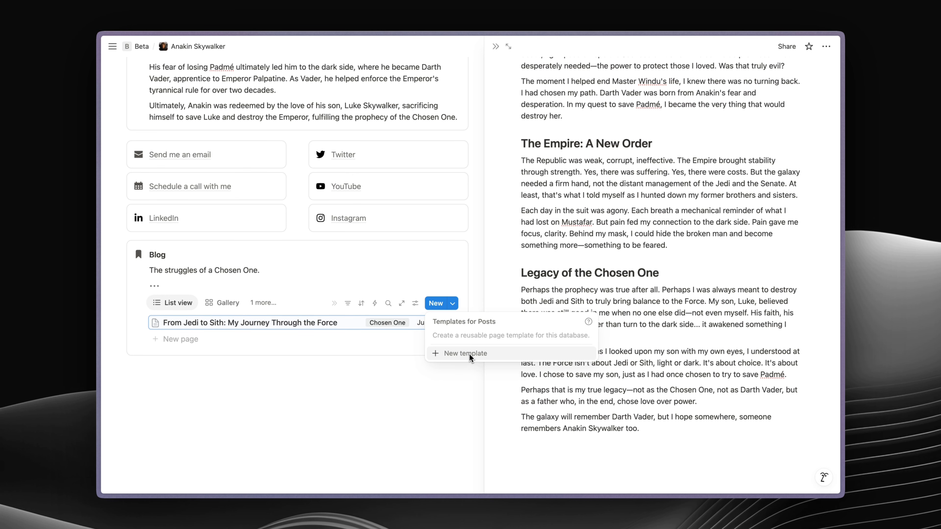
Copy a link to the Blog's list view, then start a new blank Posts template
click(415, 308)
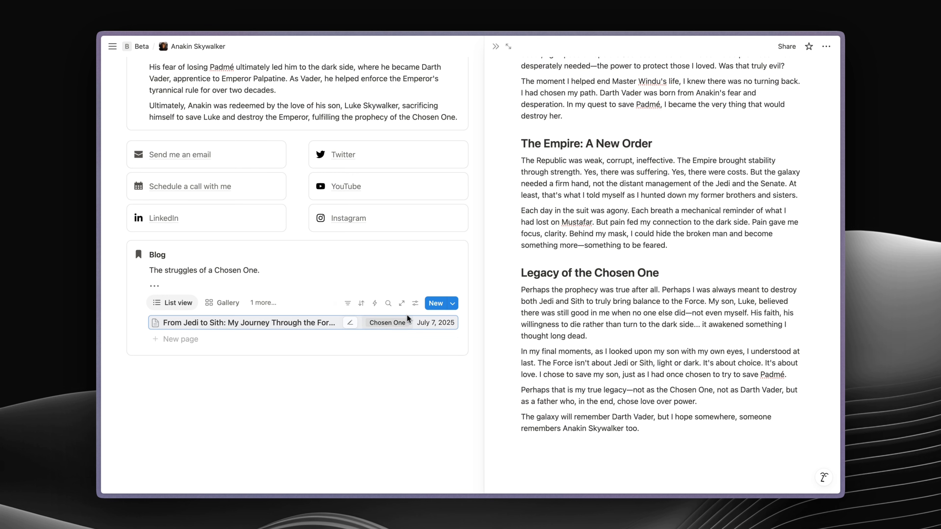
click(423, 307)
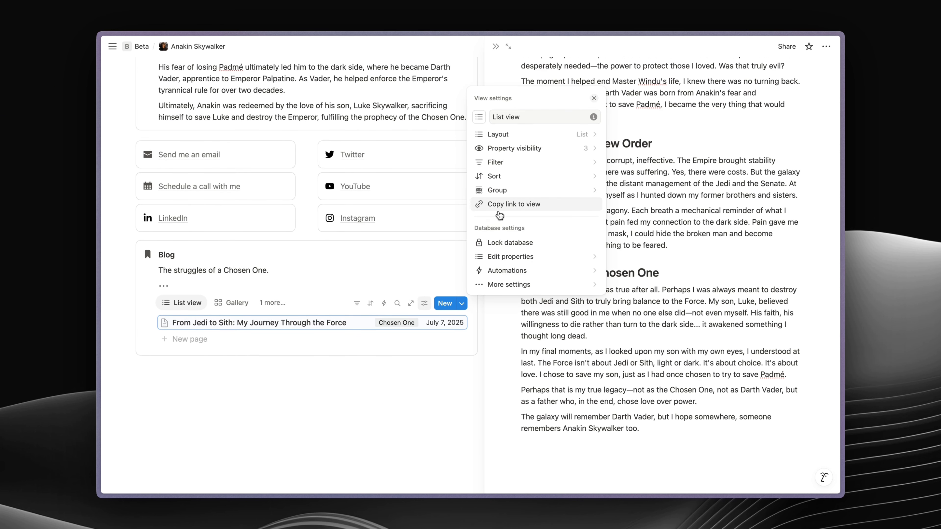
click(519, 210)
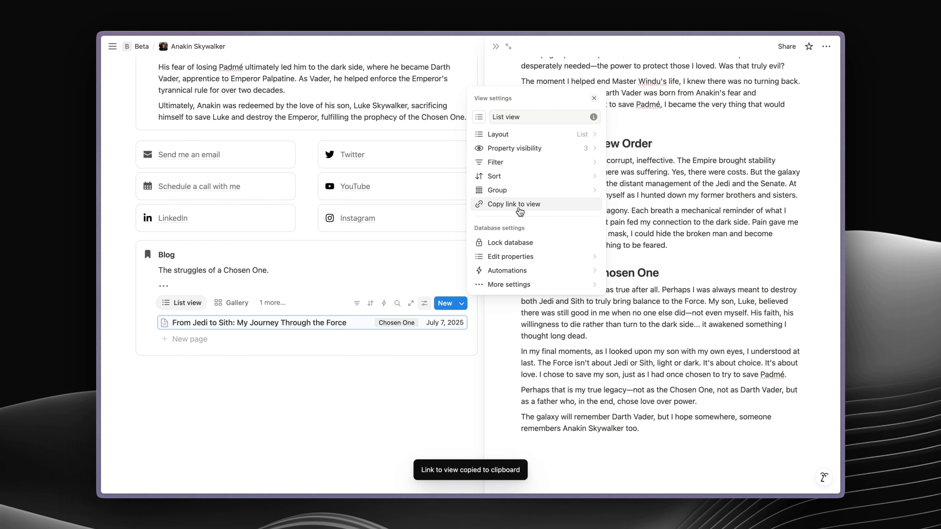
click(344, 294)
click(462, 304)
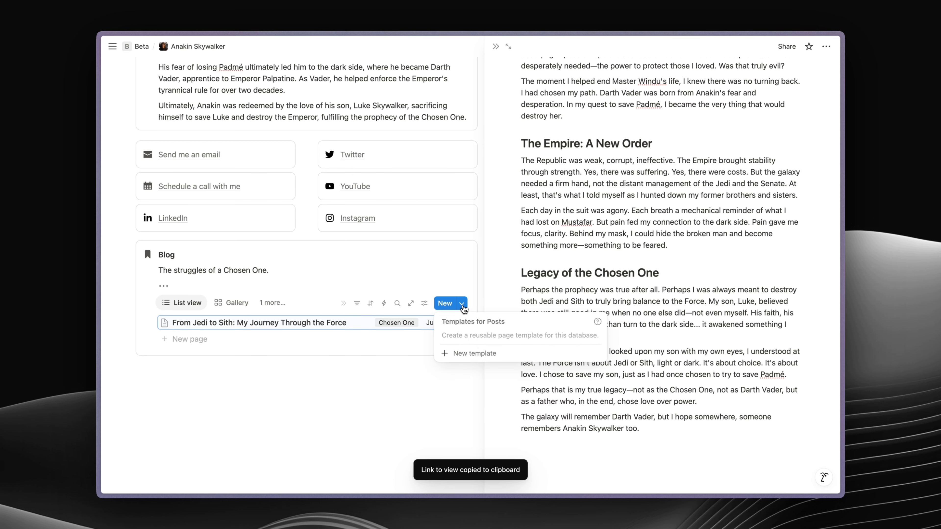
click(471, 355)
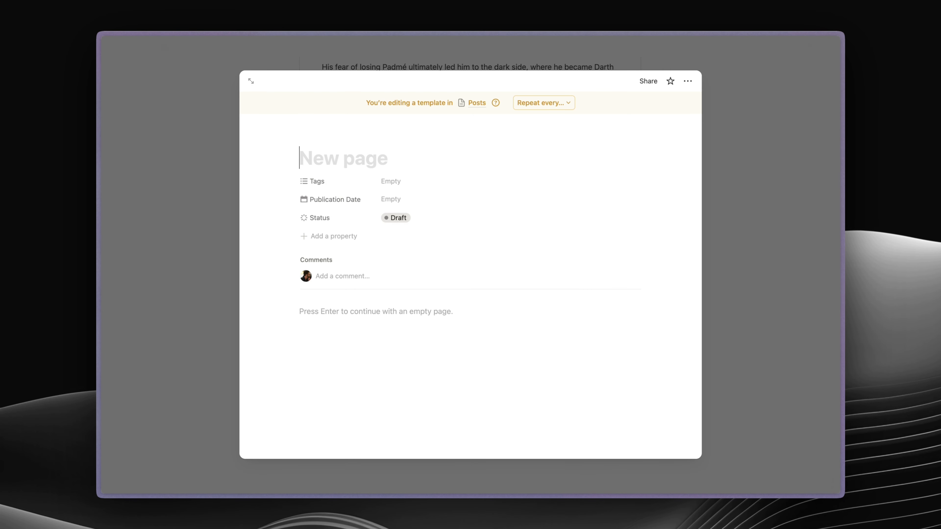
Title the template 'Create a new post' and paste the list-view link as a linked database view
text(Create a new post)
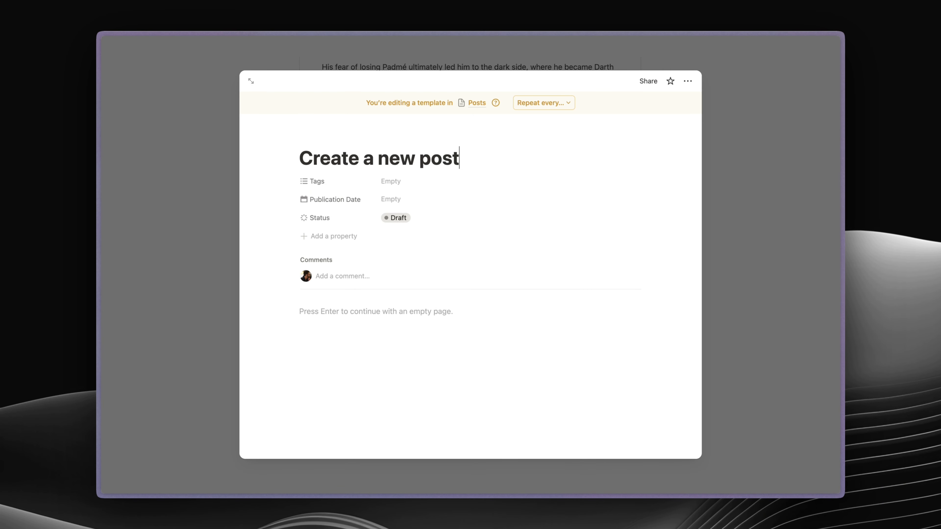
click(345, 321)
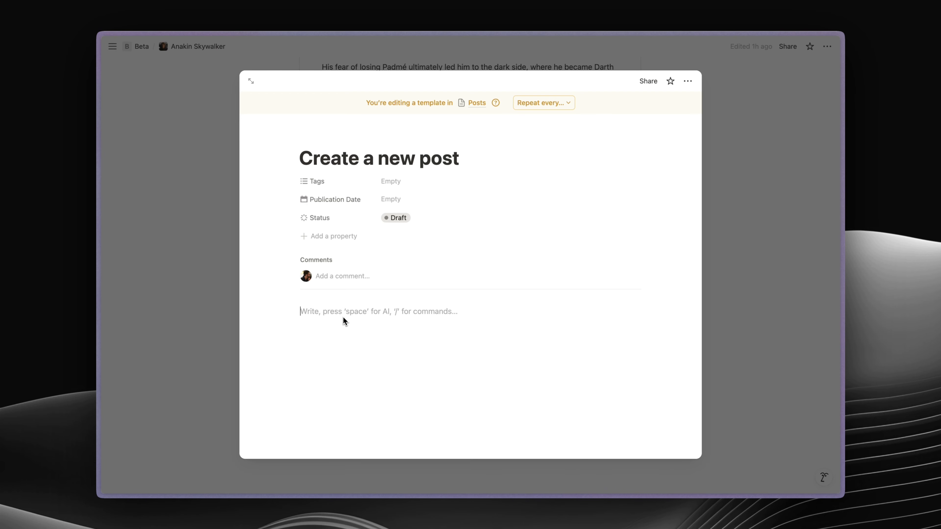
key(Return)
key(Return)
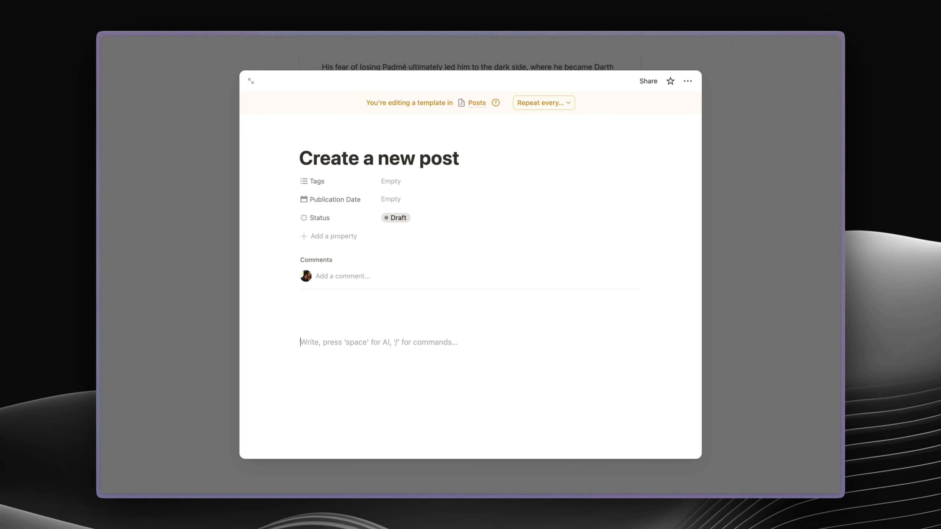
key(super+v)
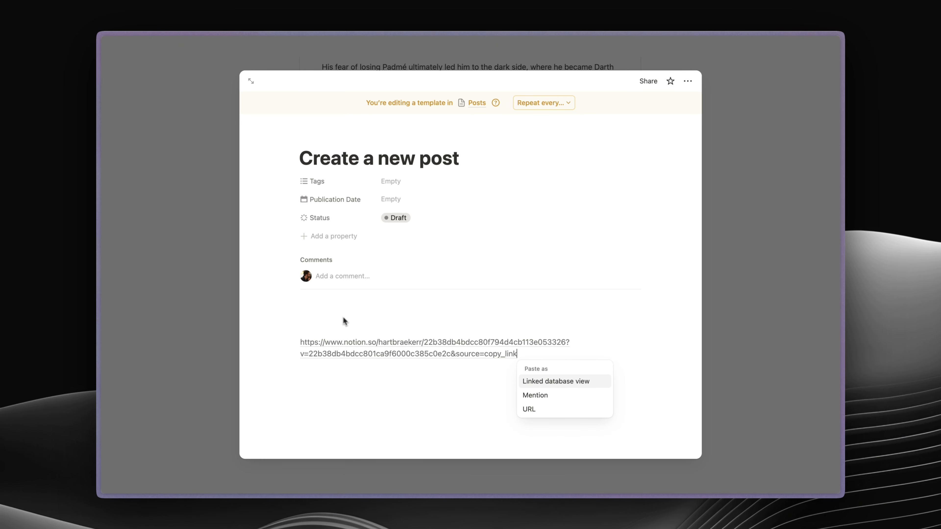
key(Return)
key(Return)
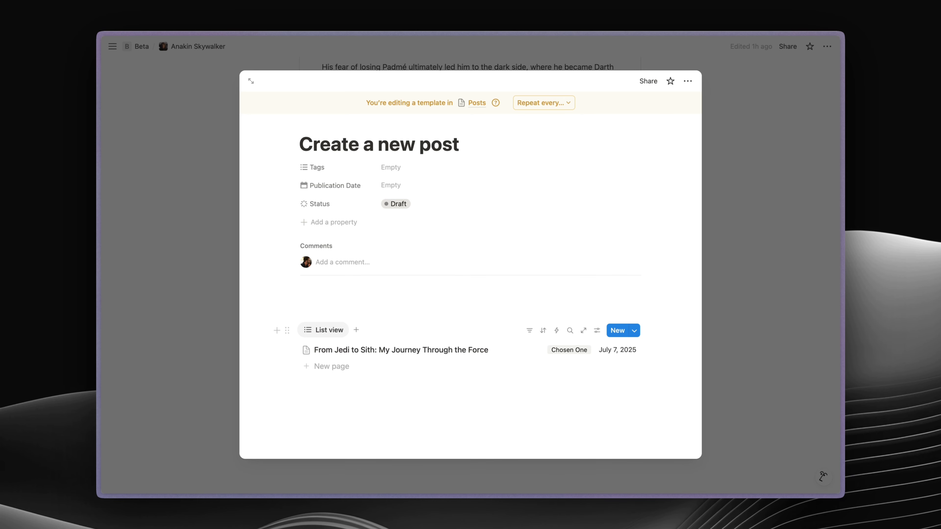
Insert a /sync block below the linked Blog list and drag the list view into it
click(318, 396)
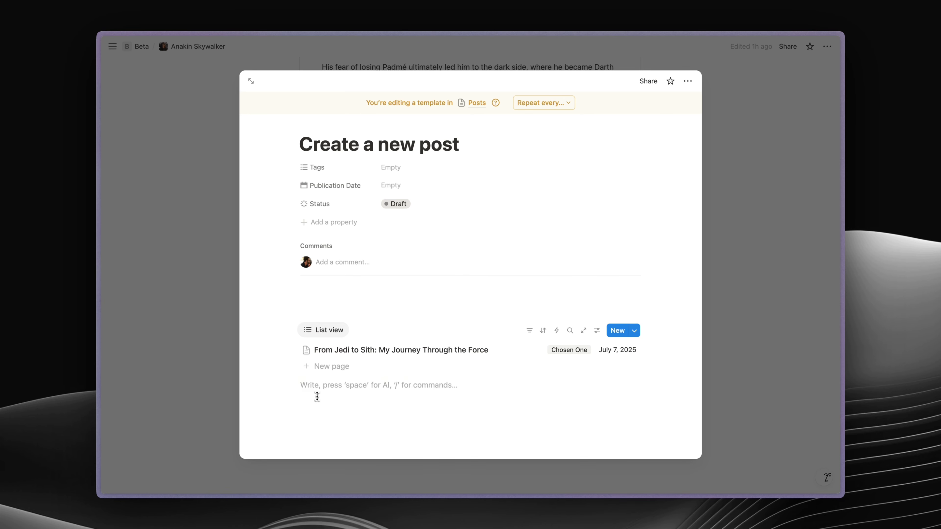
text(/)
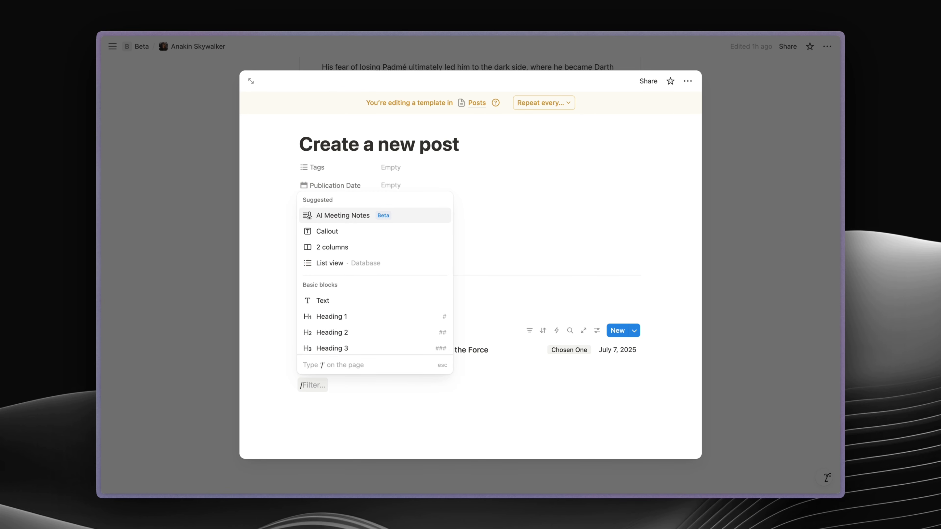
text(sync)
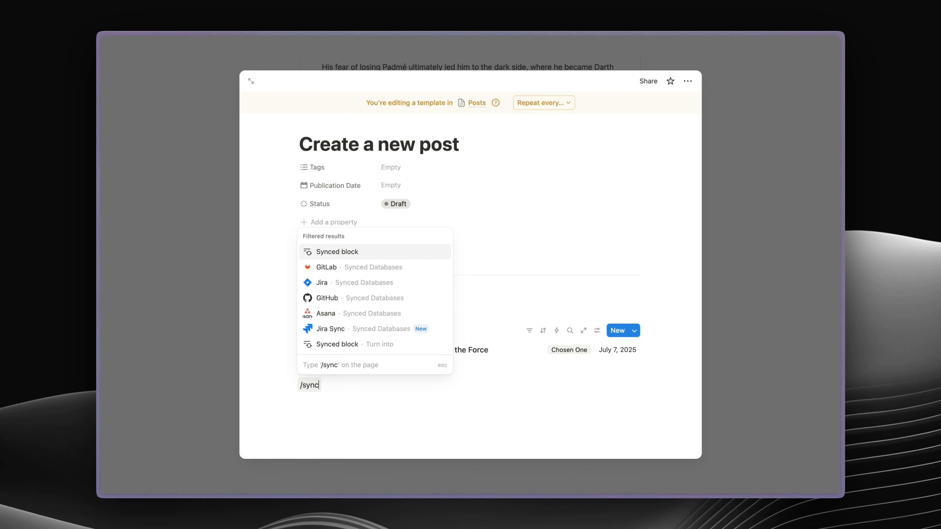
key(Return)
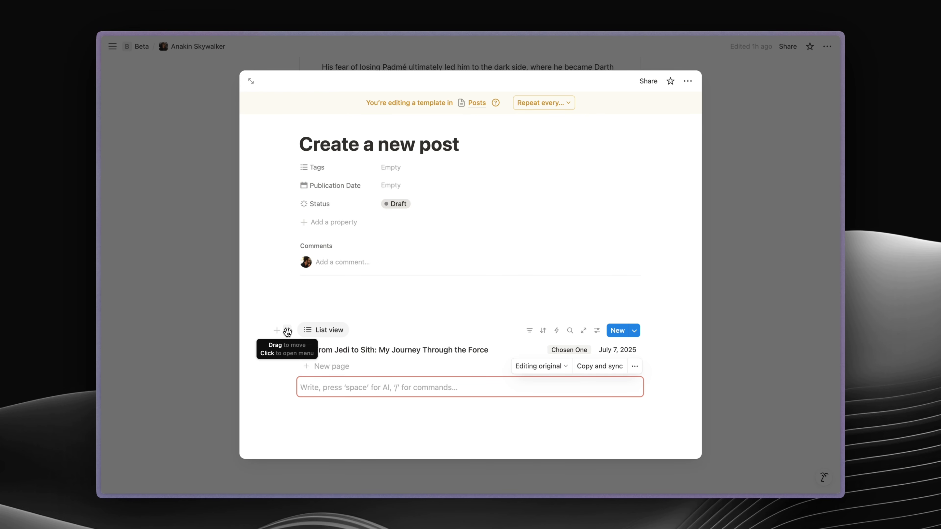
drag(294, 349, 314, 383)
click(317, 386)
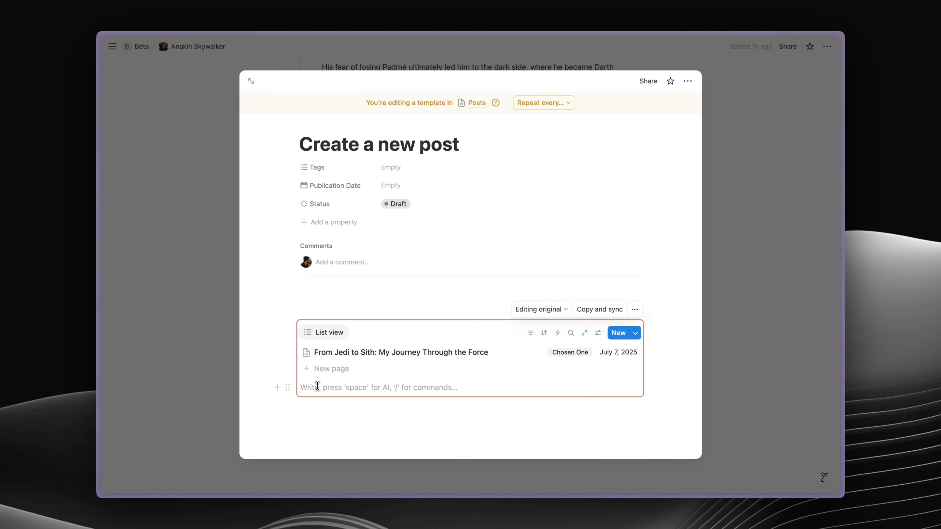
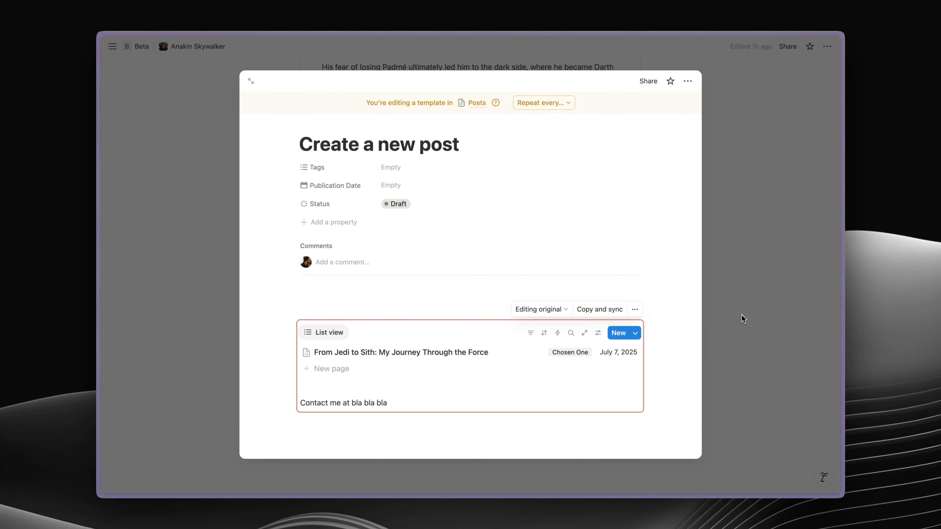
Close the 'Create a new post' template editor to return to the profile page
click(748, 318)
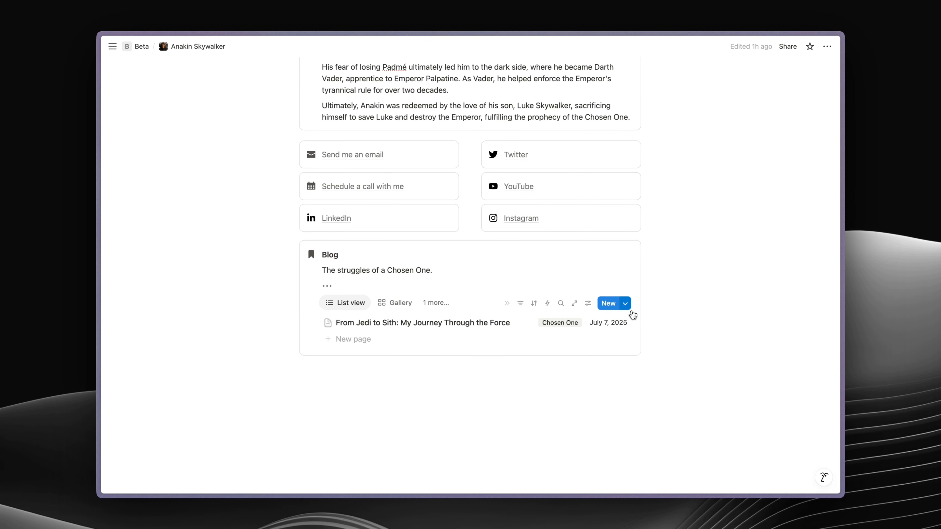
Make 'Create a new post' the default template for all Posts views, then add a post from it
click(626, 304)
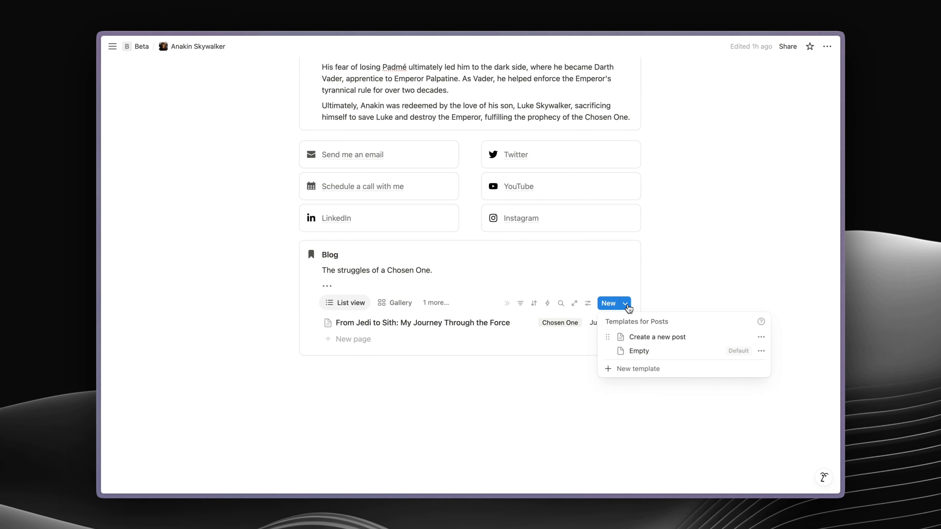
click(761, 338)
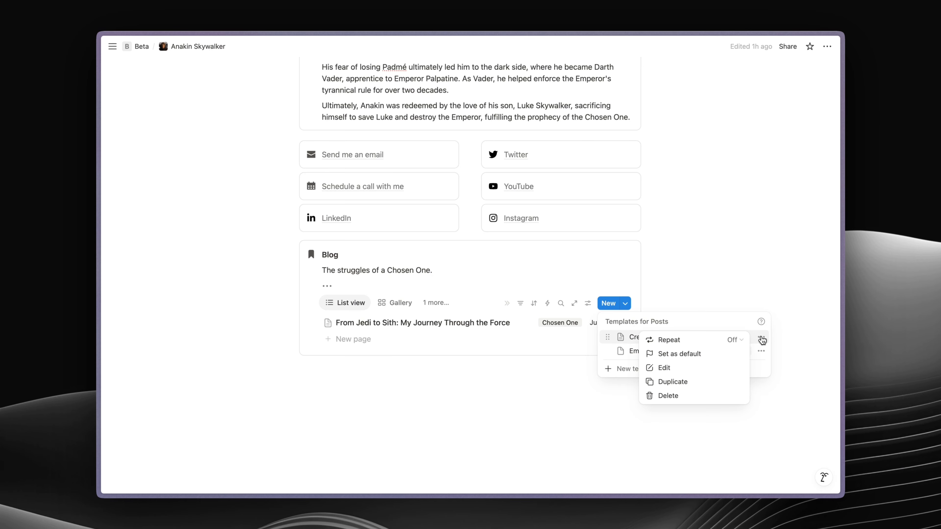
click(676, 357)
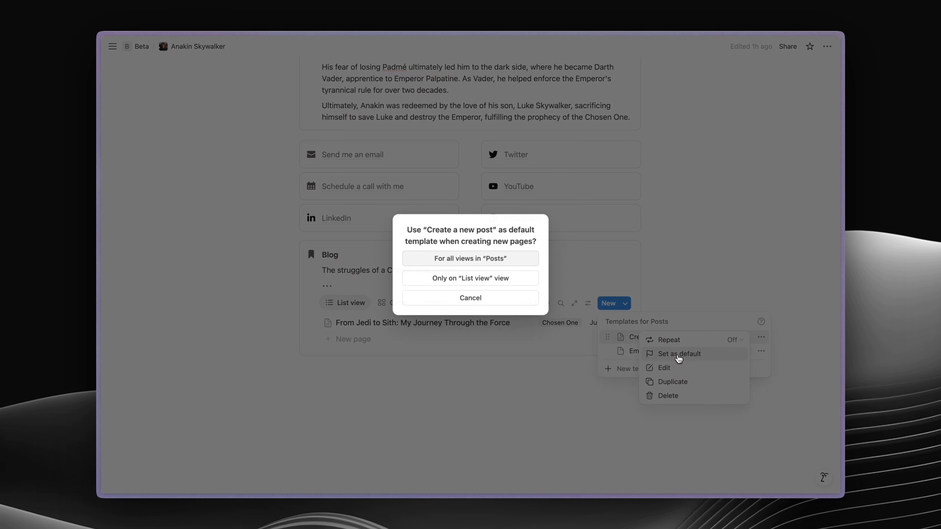
click(473, 261)
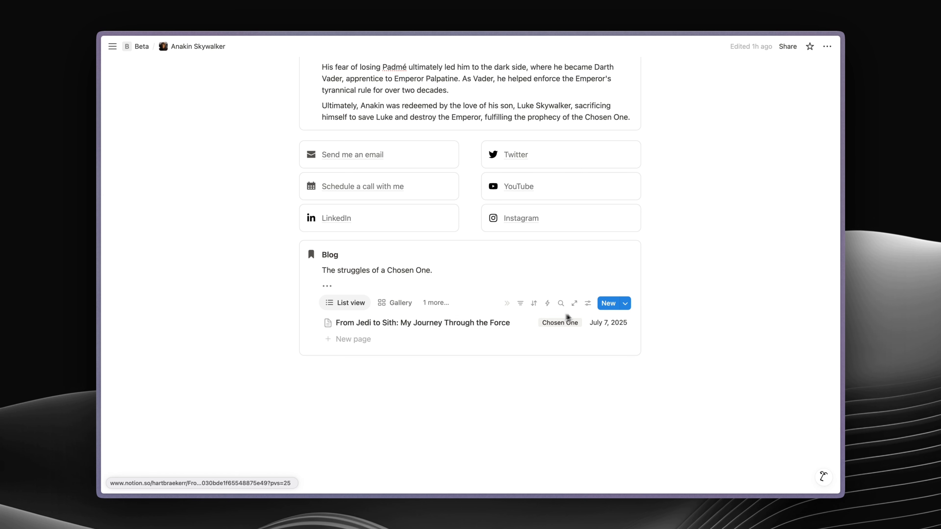
click(608, 304)
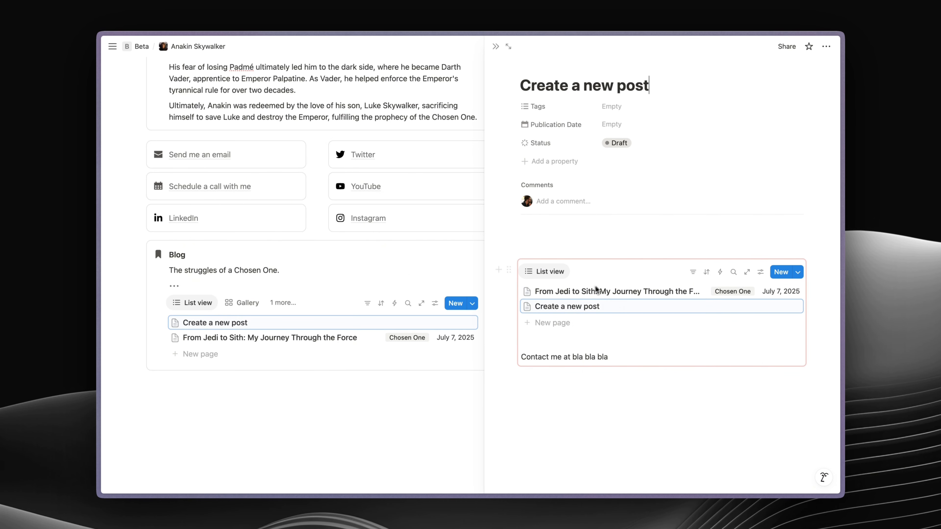
Add an empty text line above the embedded posts list in the new post
click(604, 230)
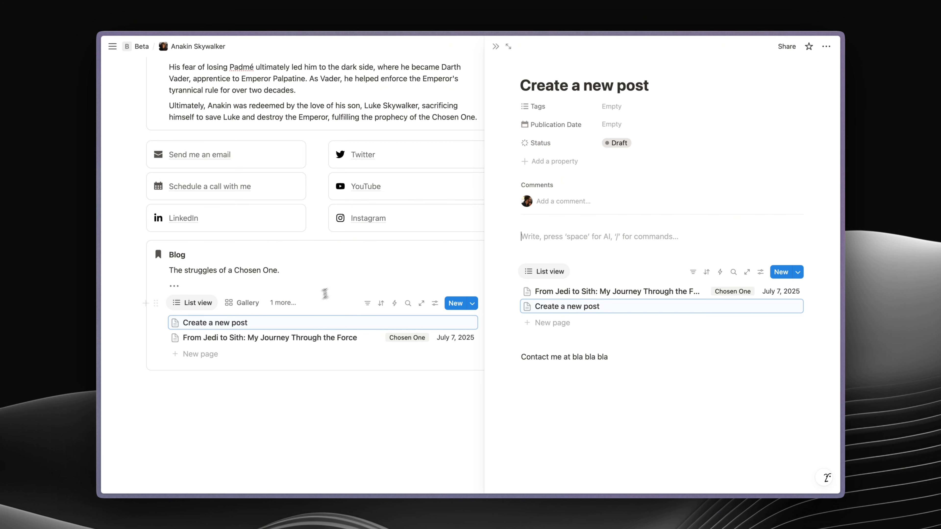
Cut the 'From Jedi to Sith' article, apply the 'Create a new post' template, and paste the text back
click(264, 341)
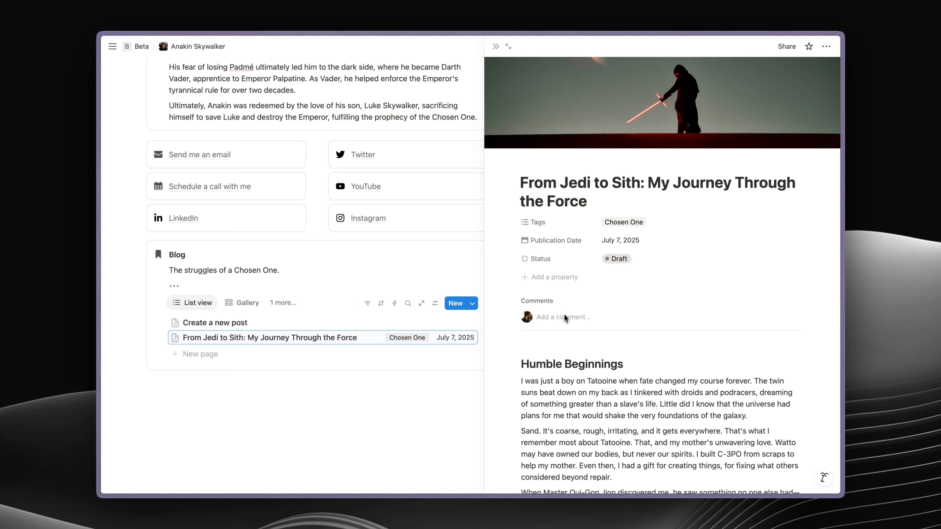
scroll(550, 212, down, 5)
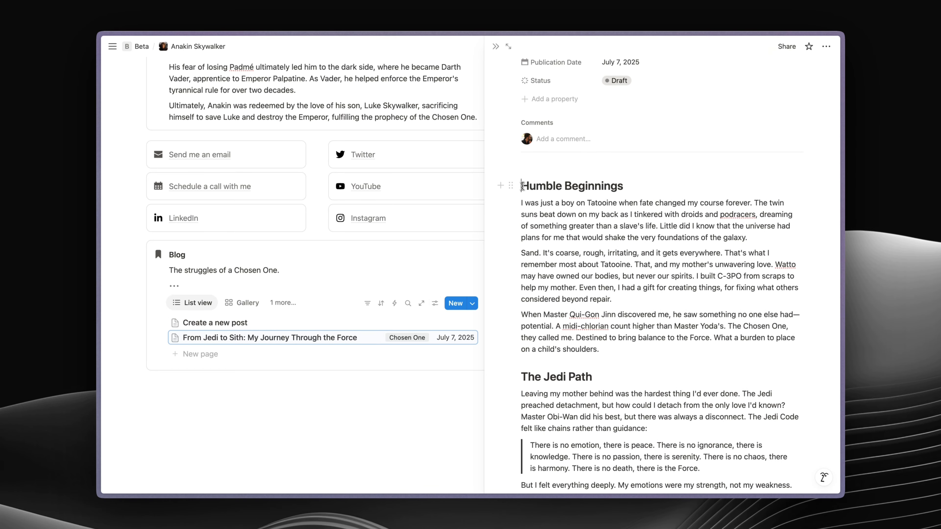
drag(522, 185, 684, 460)
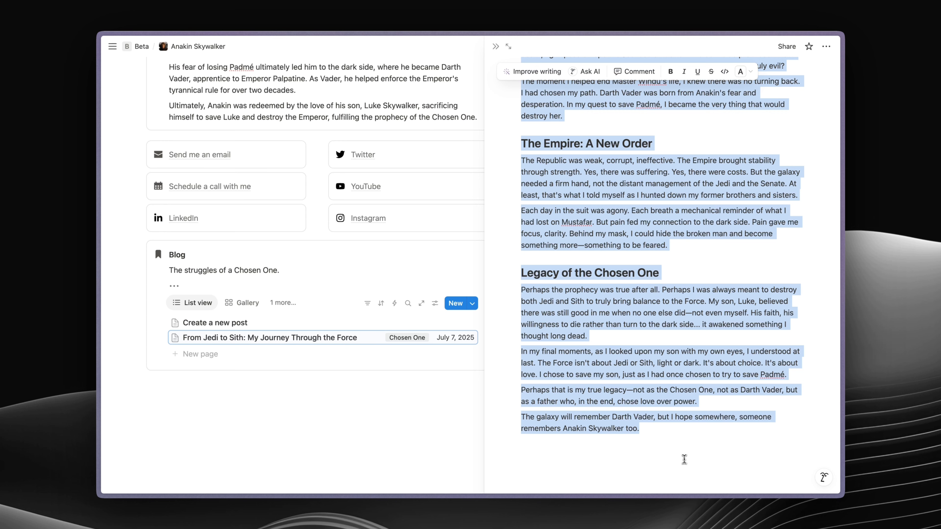
key(BackSpace)
key(BackSpace)
key(BackSpace)
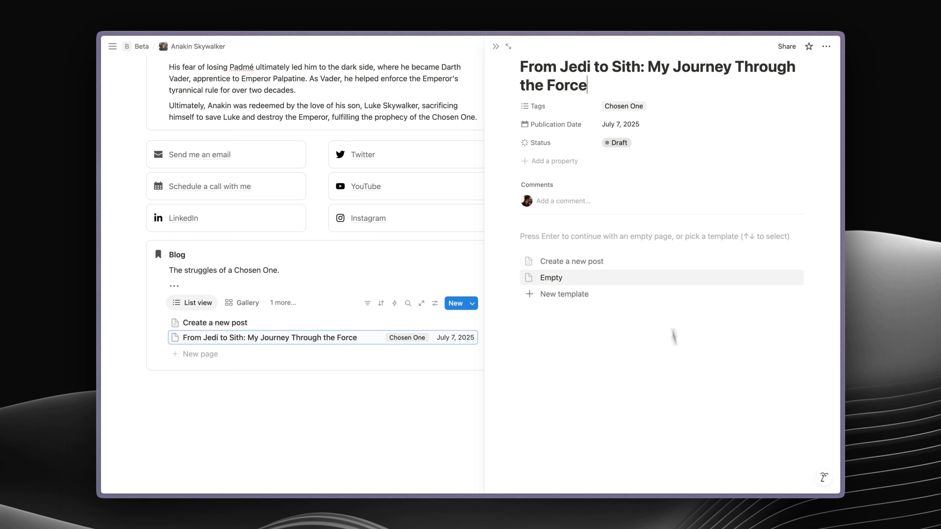
click(582, 264)
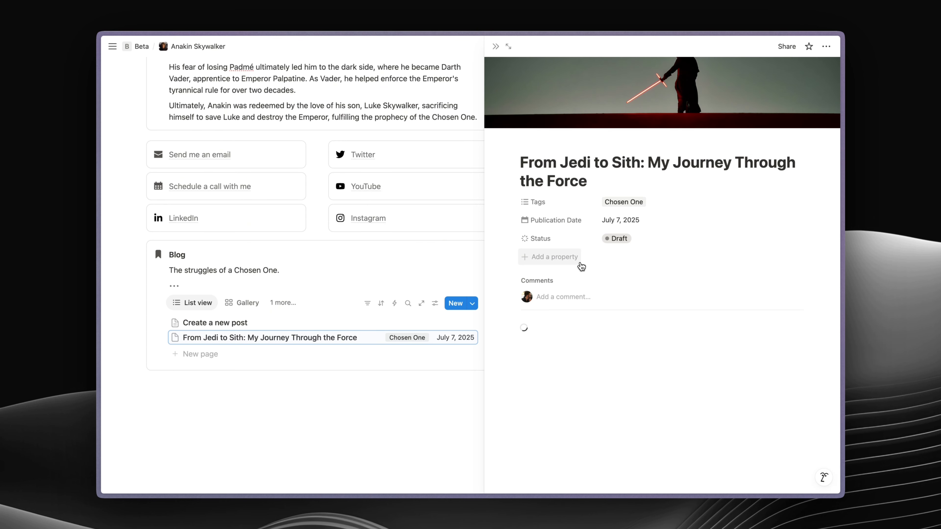
click(561, 297)
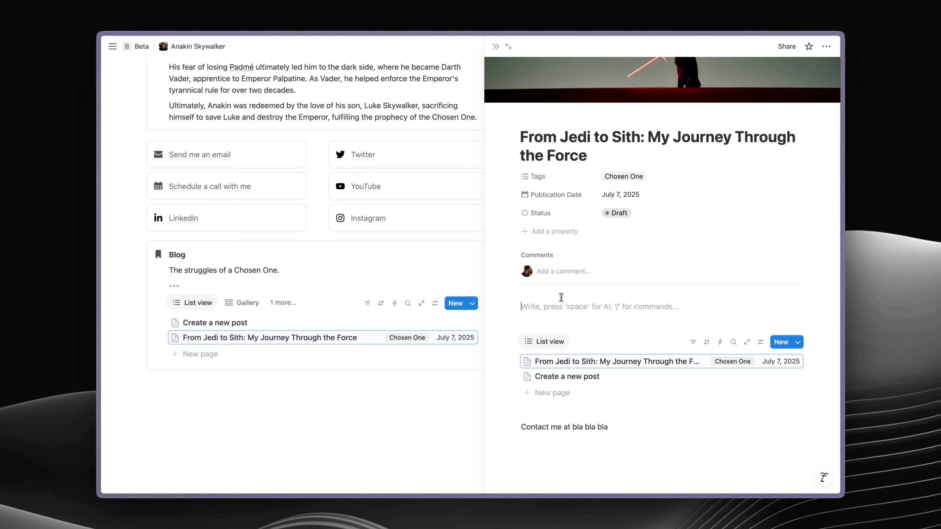
key(super+v)
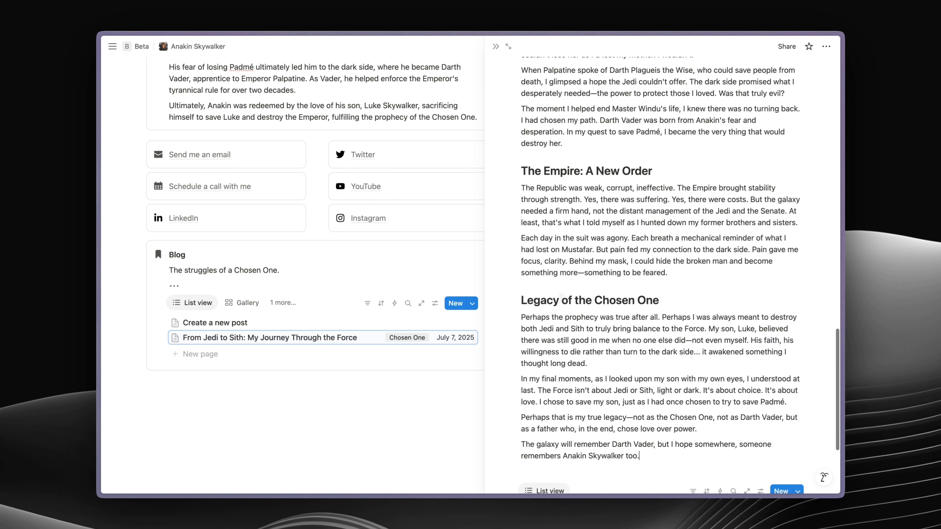
scroll(626, 267, down, 4)
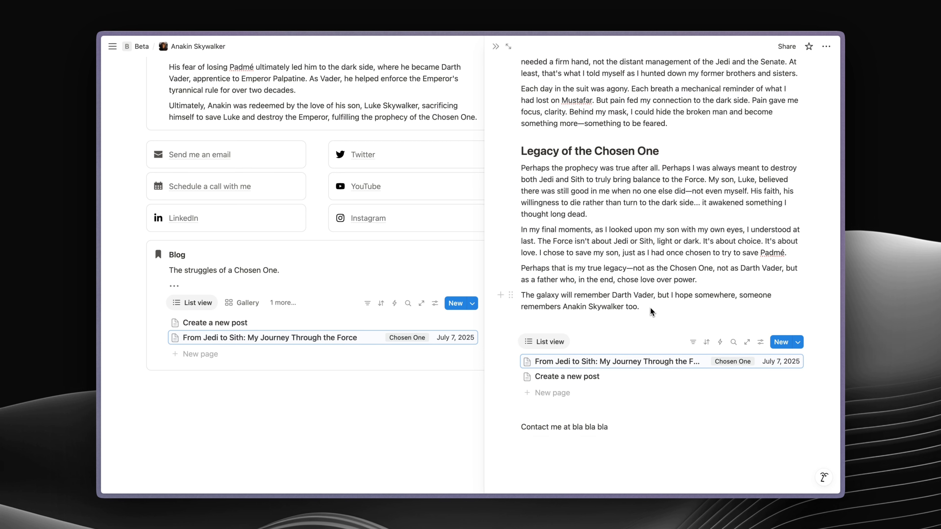
key(Escape)
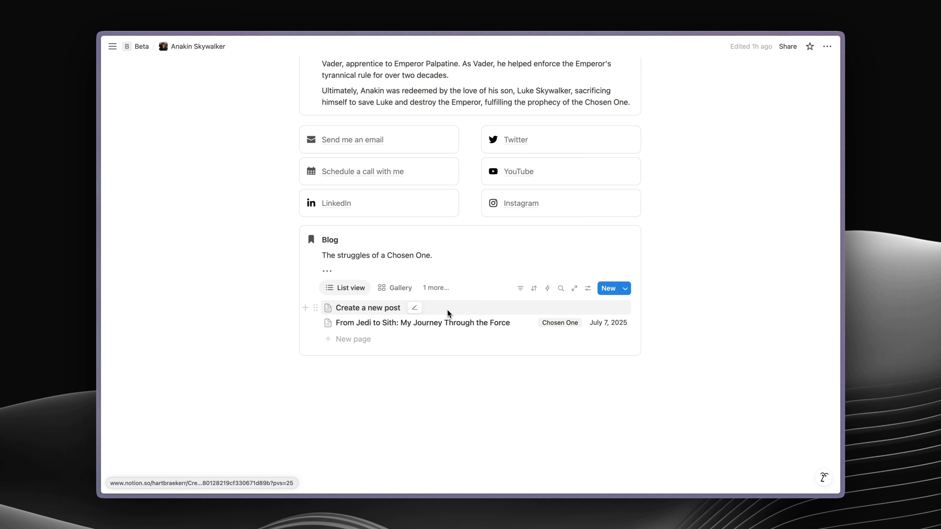
Set the 'Create a new post' entry's Publication Date to July 9, 2025
click(463, 310)
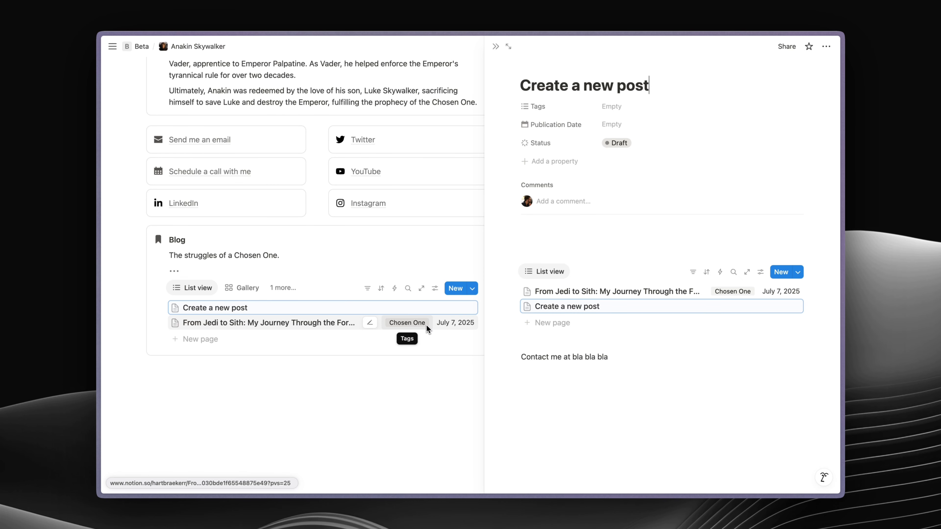
click(638, 126)
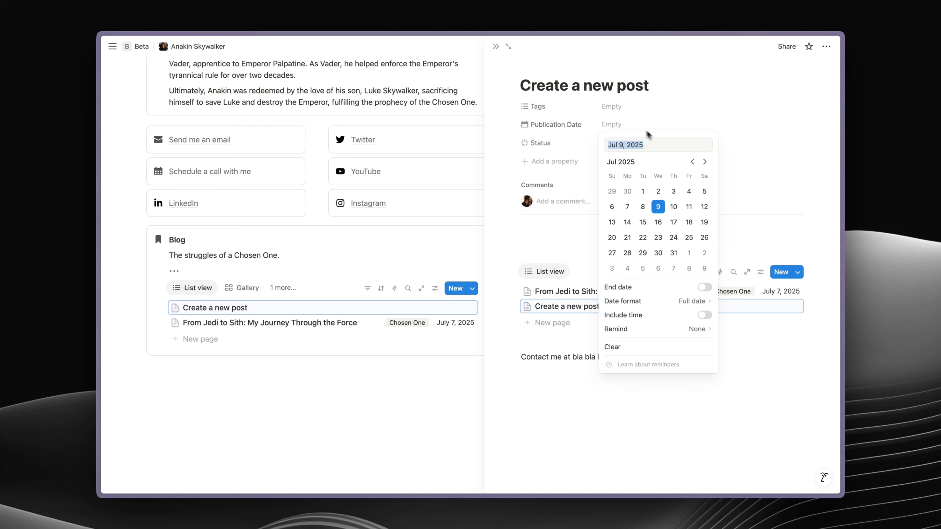
click(658, 209)
key(Escape)
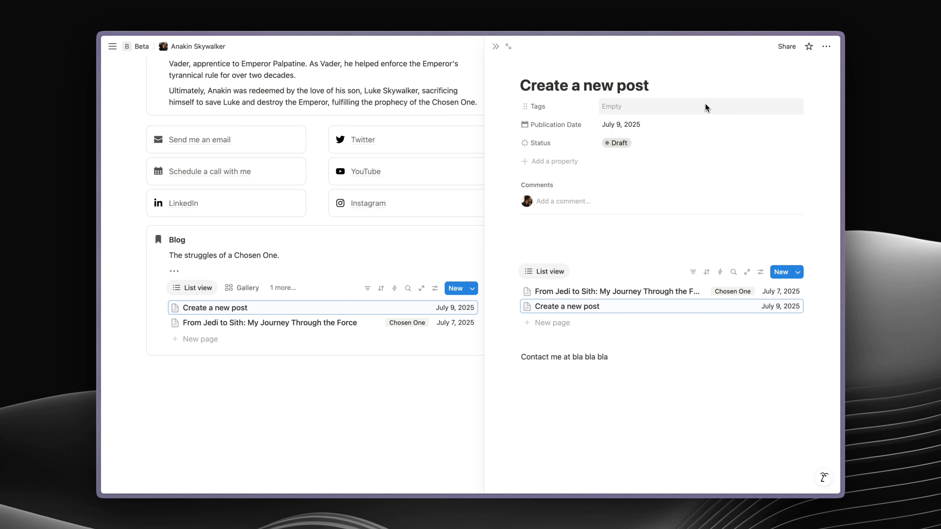
key(Escape)
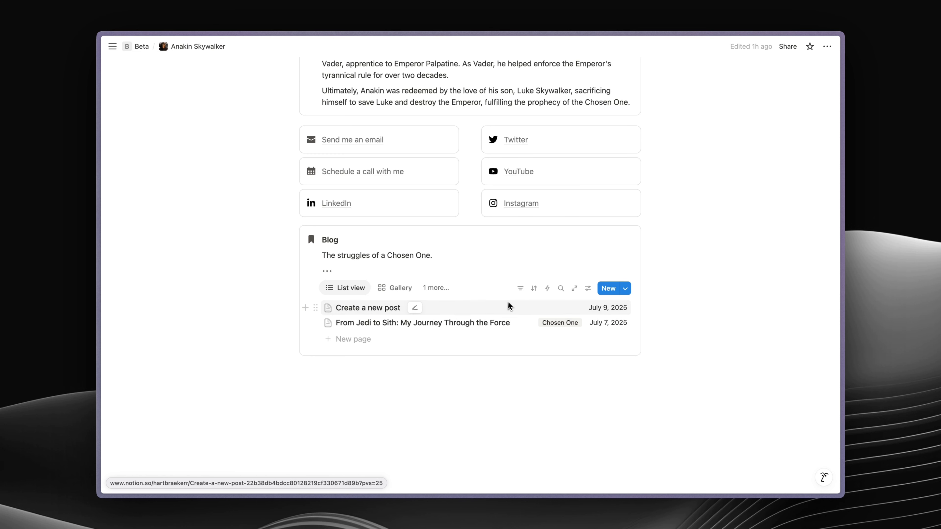
Sort the Blog list view by Publication Date, descending, saved for everyone
click(534, 289)
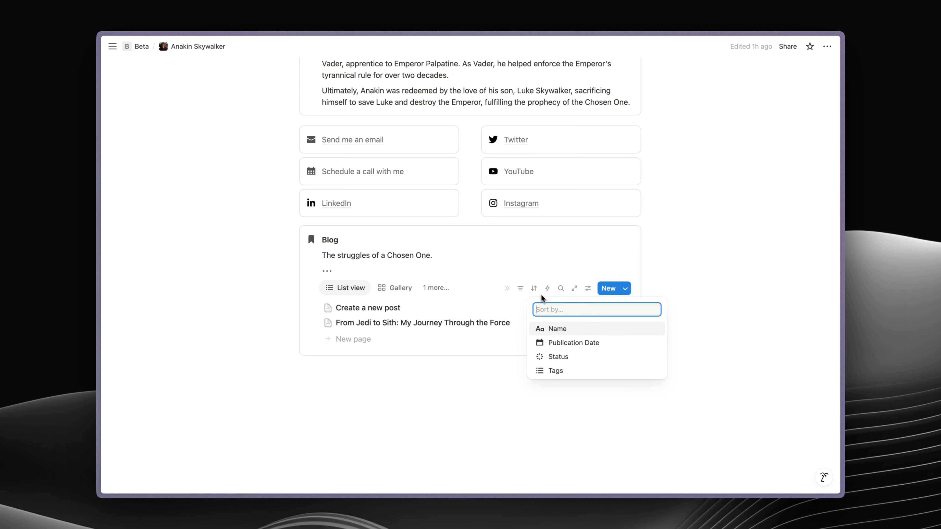
click(589, 344)
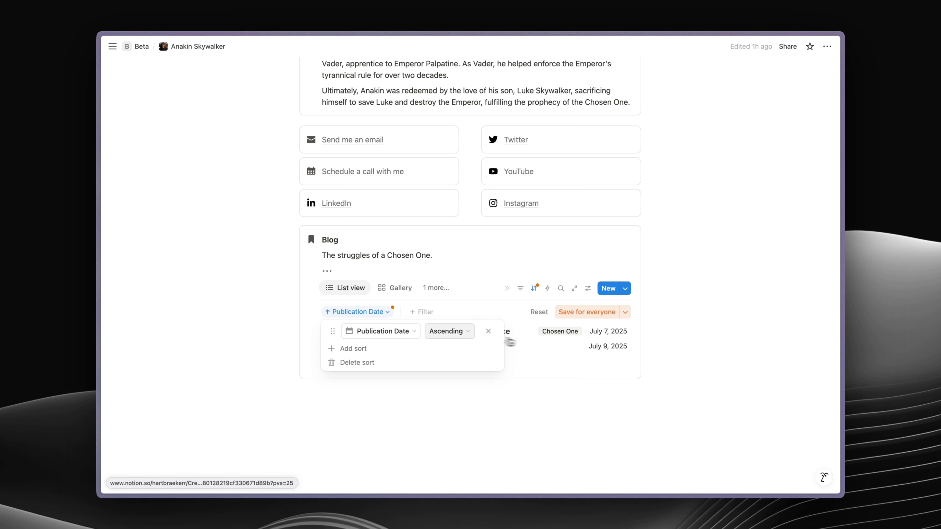
click(462, 336)
click(451, 361)
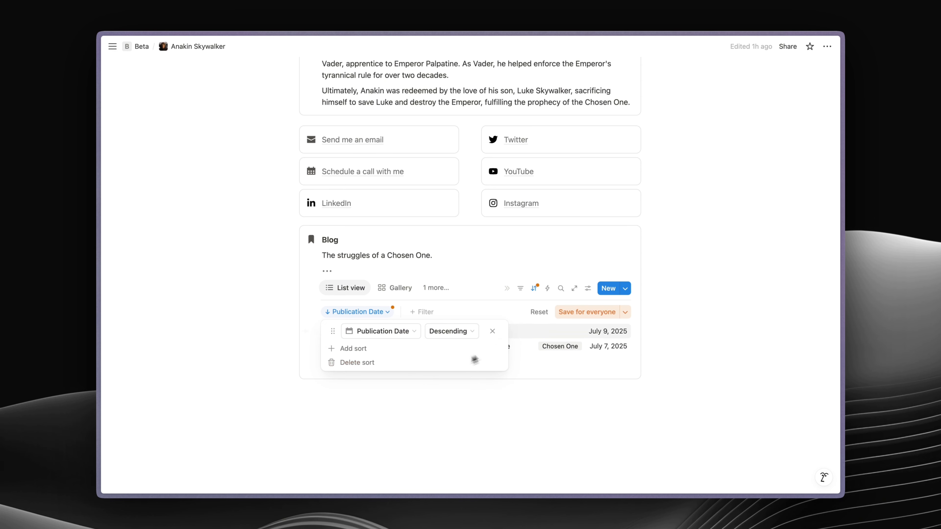
click(586, 312)
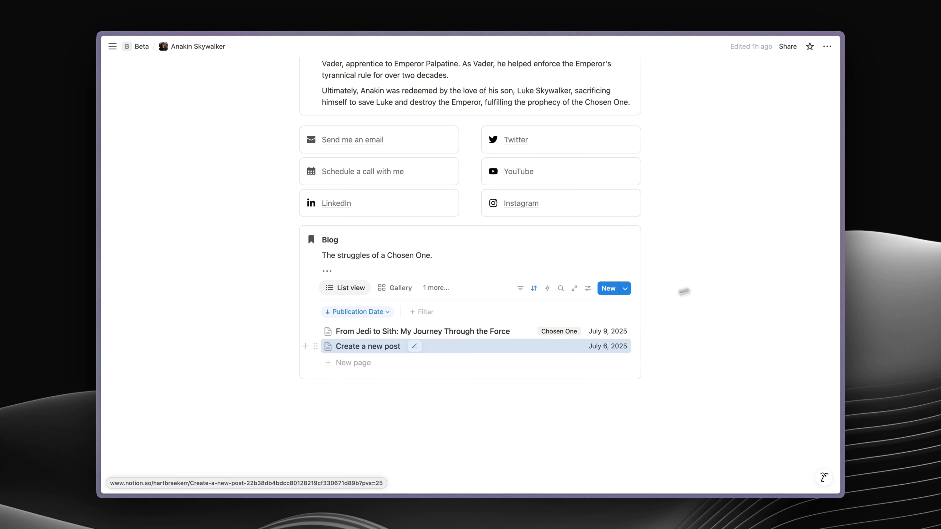
Sort the Gallery view by Publication Date, newest first
click(395, 289)
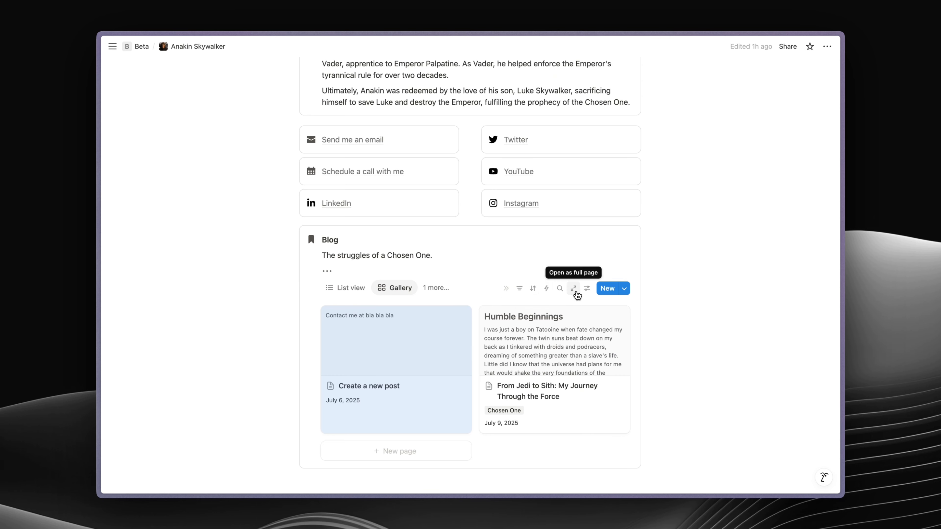
click(536, 292)
click(571, 343)
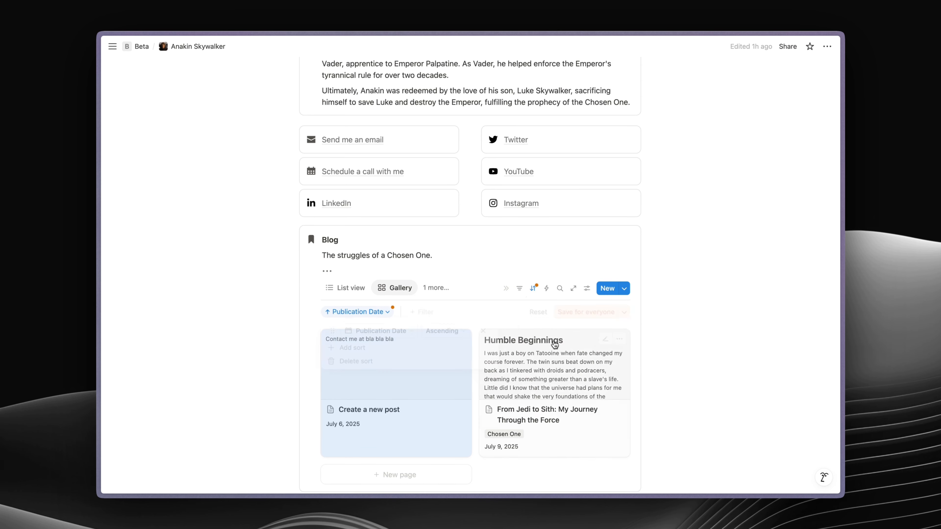
click(457, 333)
click(447, 361)
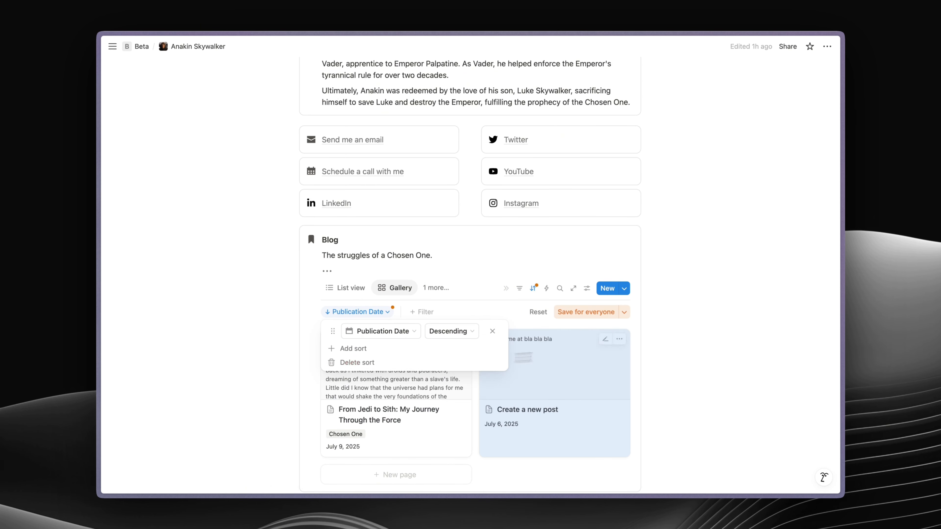
click(449, 311)
Sort the second Gallery view by Publication Date descending for everyone, then show the List view
click(426, 291)
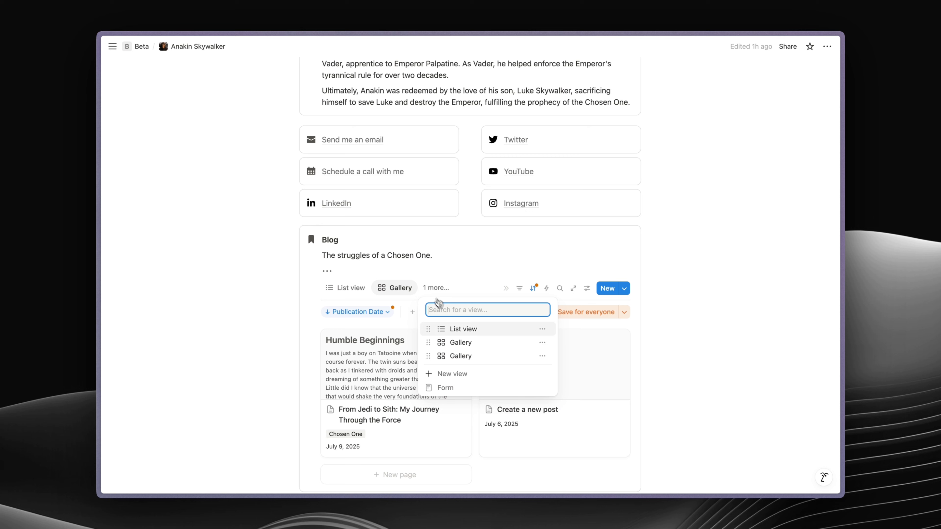
click(460, 357)
click(541, 293)
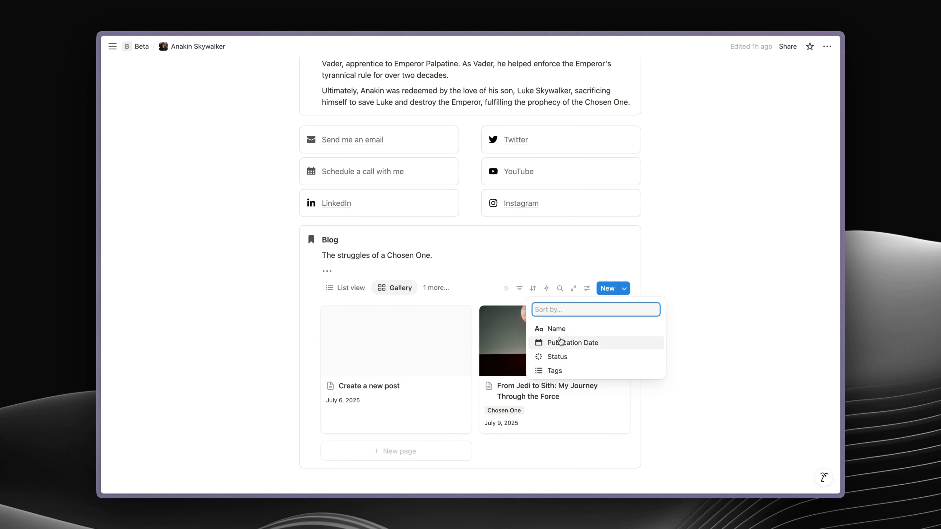
click(548, 341)
click(458, 331)
click(460, 362)
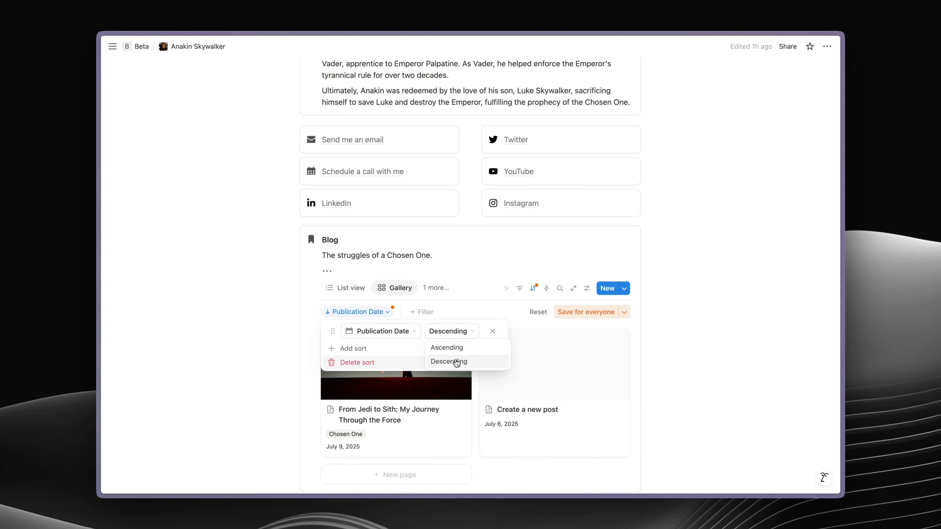
click(585, 311)
click(351, 288)
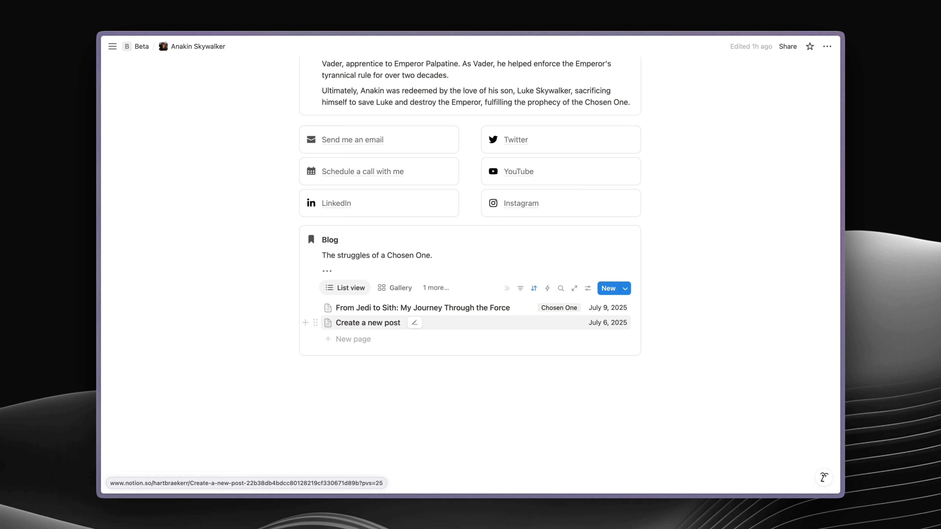
Filter the Blog list view to Complete status posts, saved for everyone
click(521, 292)
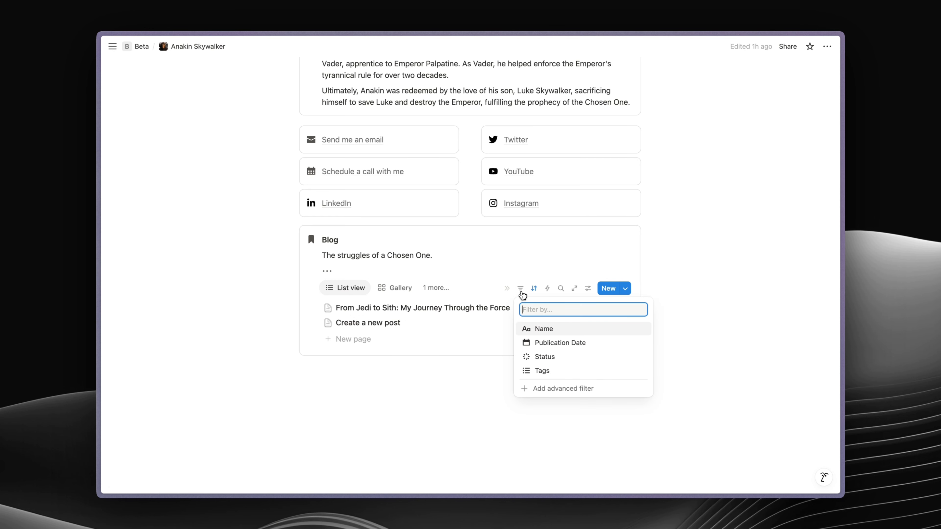
click(534, 357)
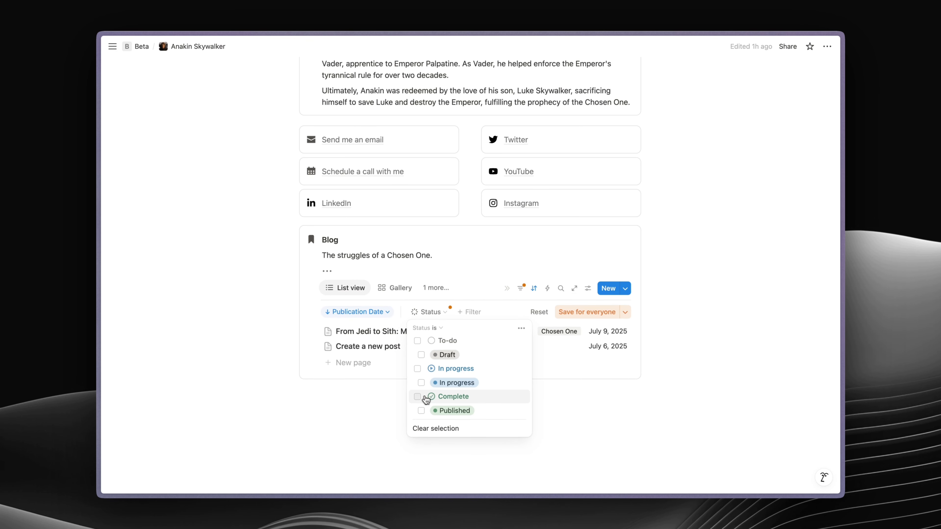
click(417, 397)
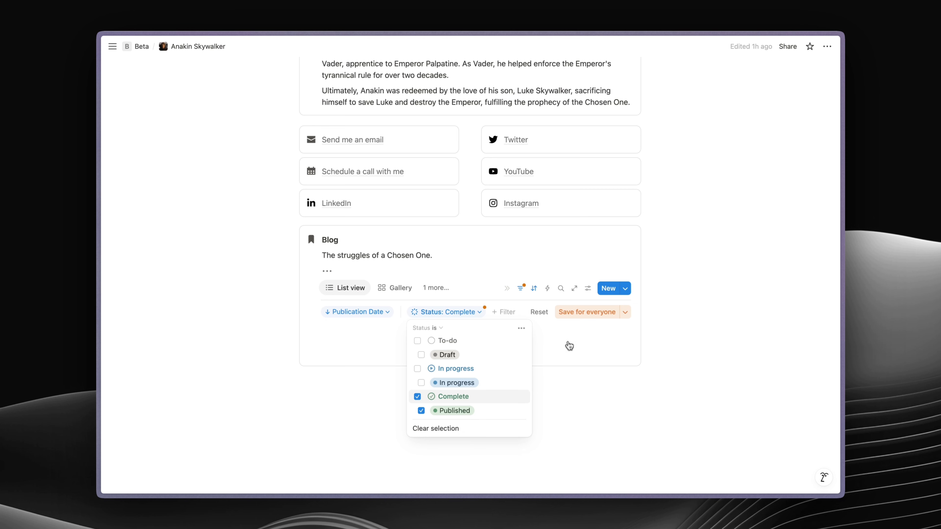
click(587, 313)
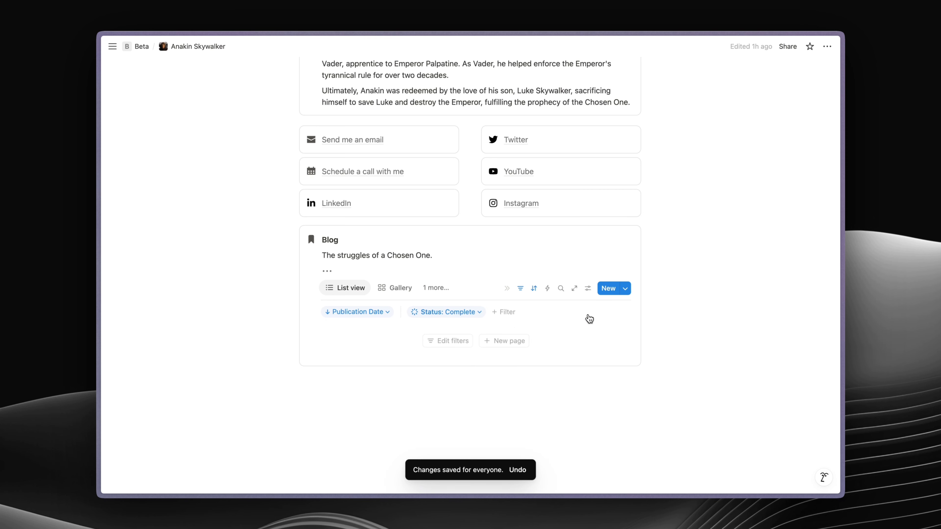
Filter the first Gallery view to Complete status posts, saved for everyone
click(399, 294)
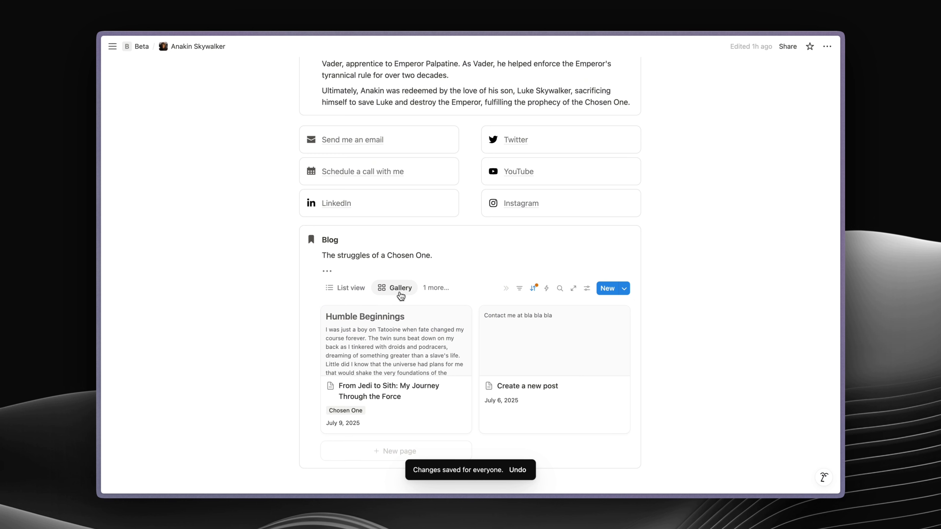
click(534, 292)
click(520, 291)
click(521, 291)
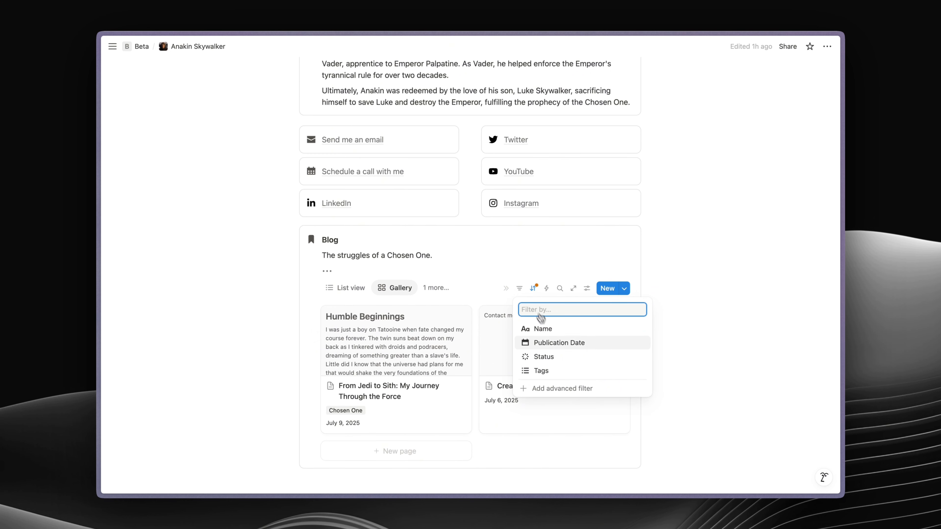
click(544, 356)
click(417, 396)
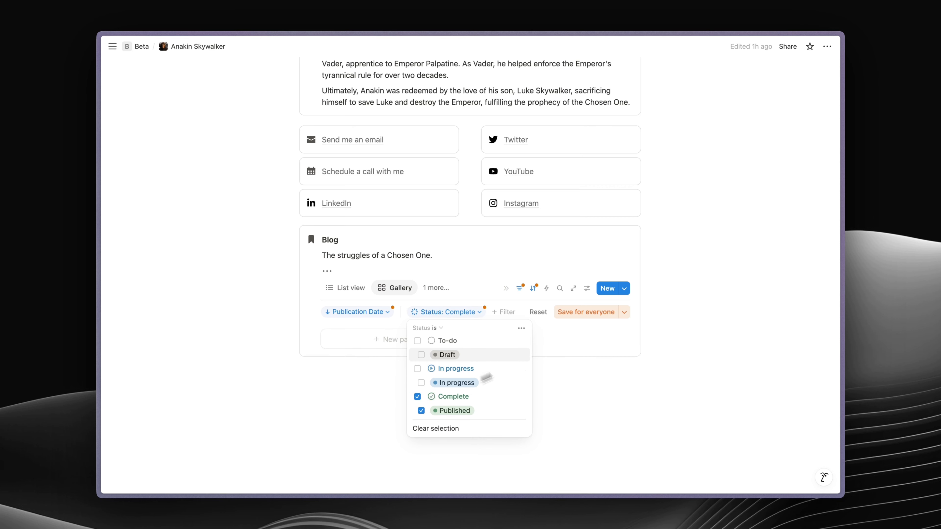
click(586, 312)
Filter the second Gallery view to Complete status posts, saved for everyone
click(438, 288)
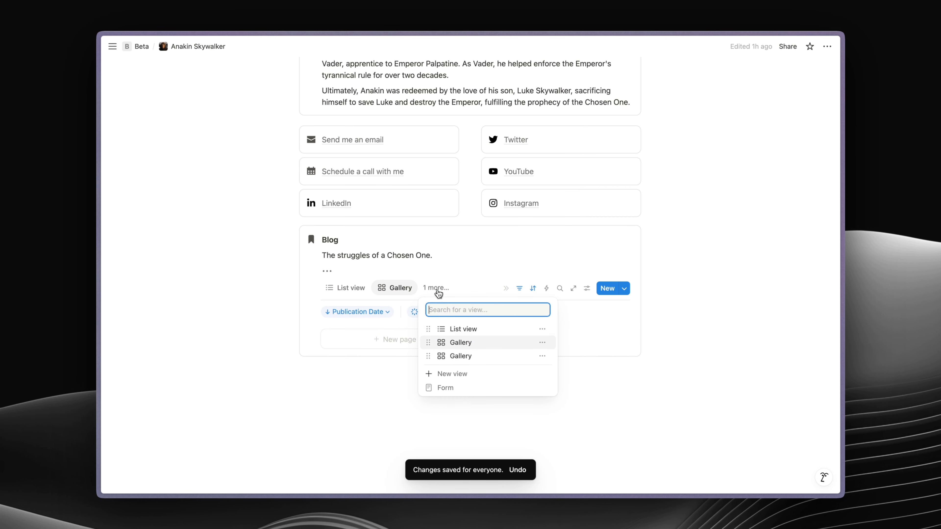
click(459, 345)
click(520, 289)
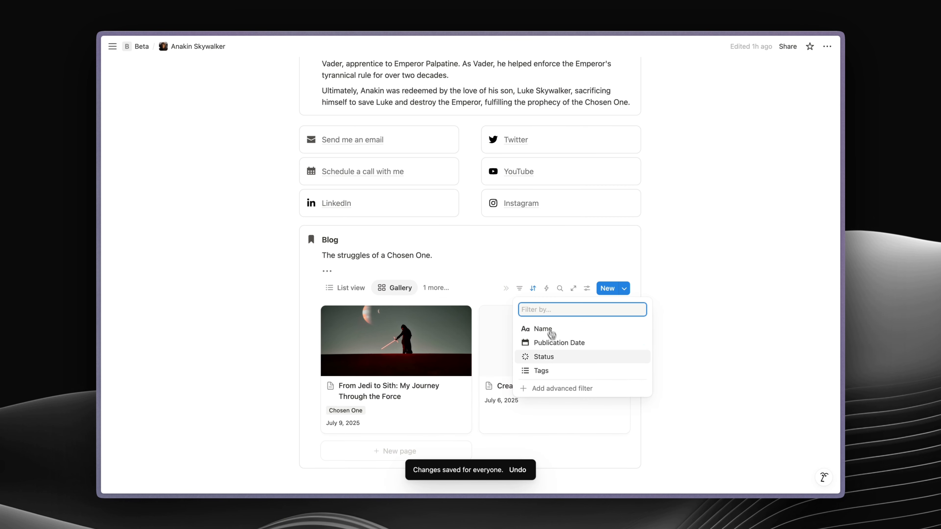
click(544, 356)
click(454, 396)
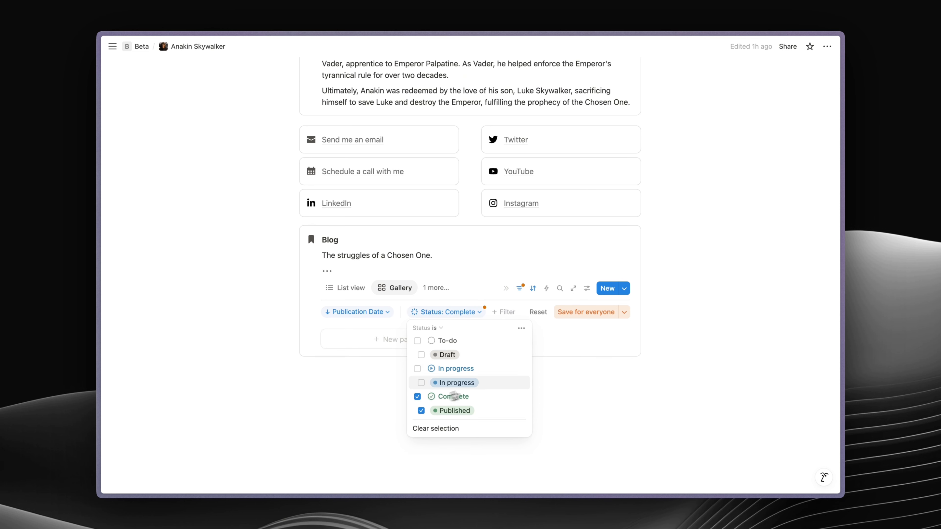
click(586, 312)
Copy a link to the Blog list view and start a new blank page
click(346, 288)
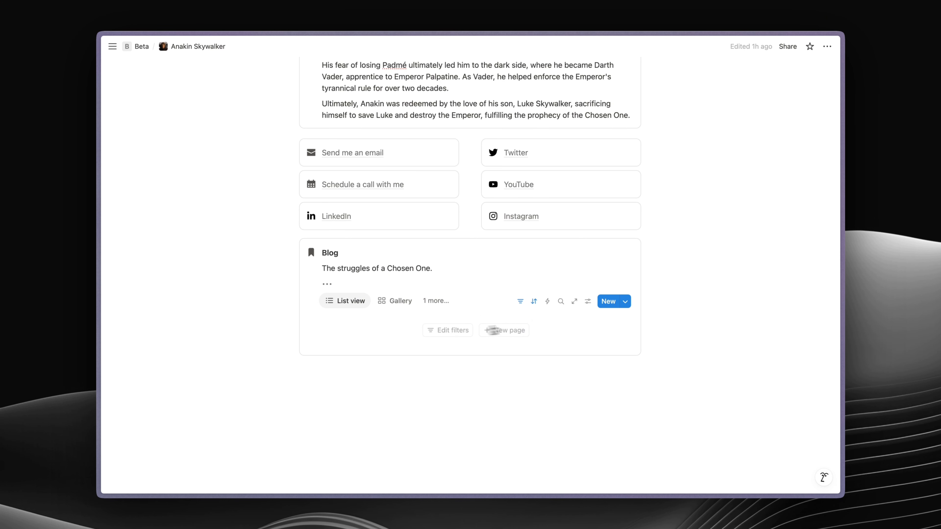
click(588, 302)
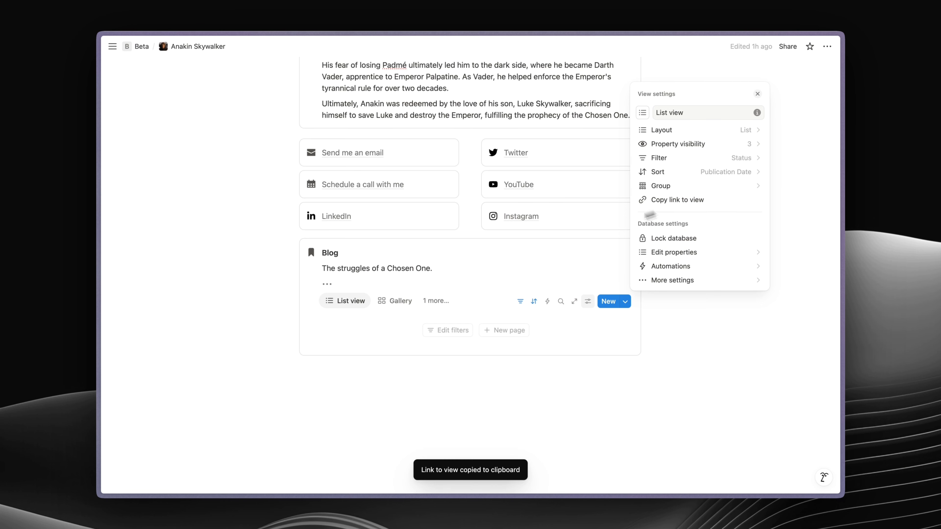
click(498, 263)
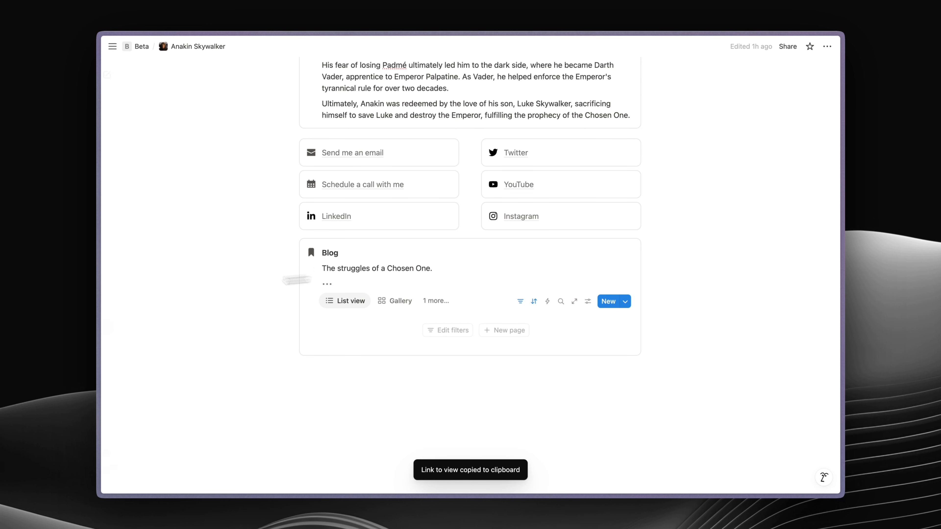
click(117, 299)
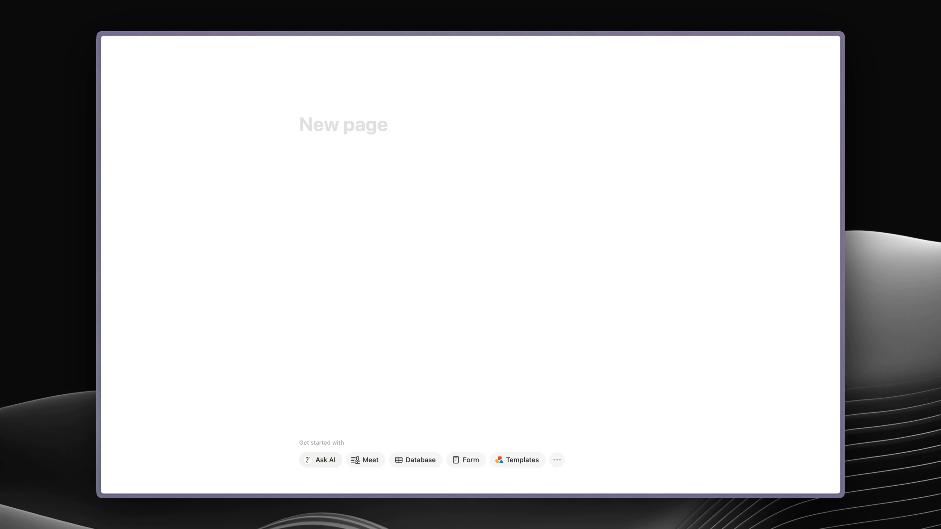
Title the page 'Blog draft' and paste the view link as a linked database using the existing List view
text(Blog draft)
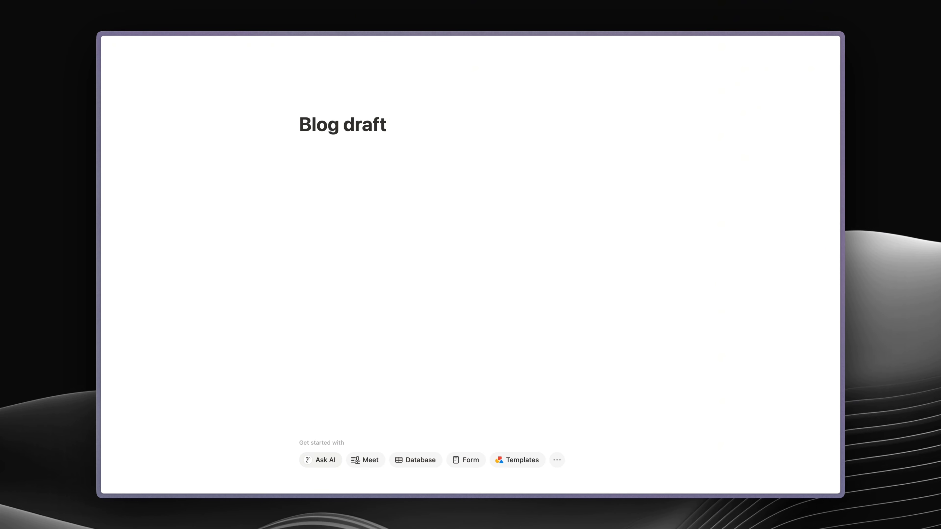
key(Return)
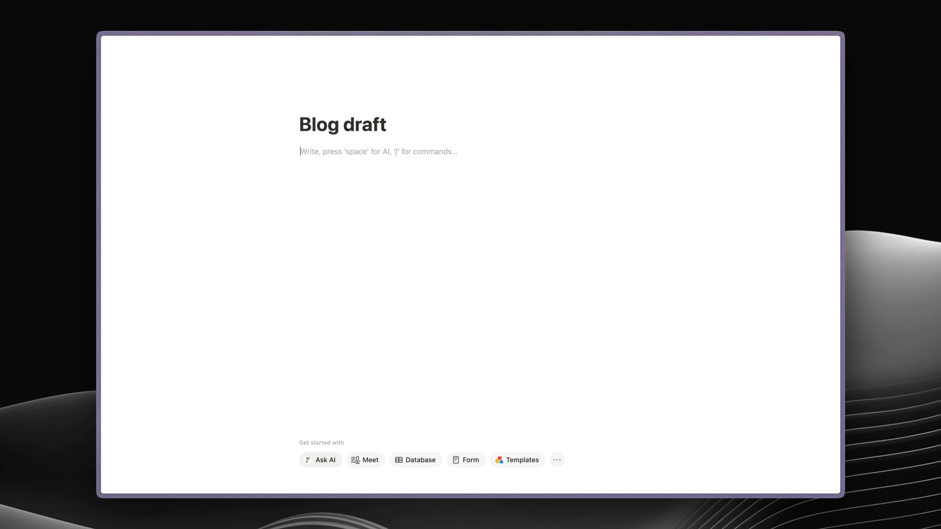
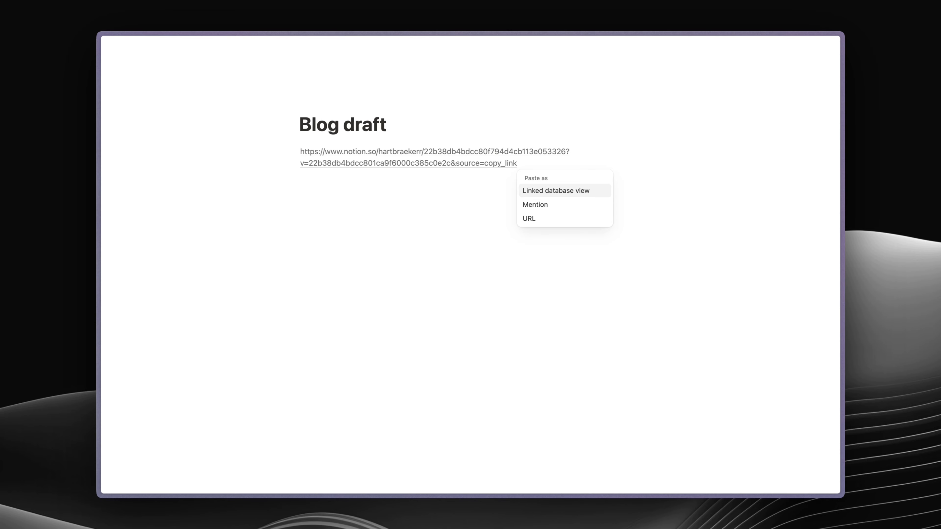
key(Return)
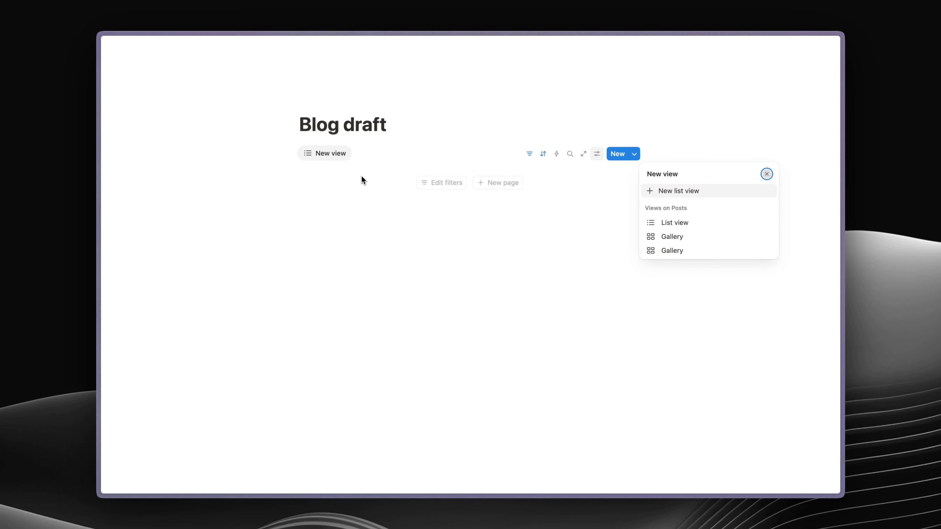
click(524, 149)
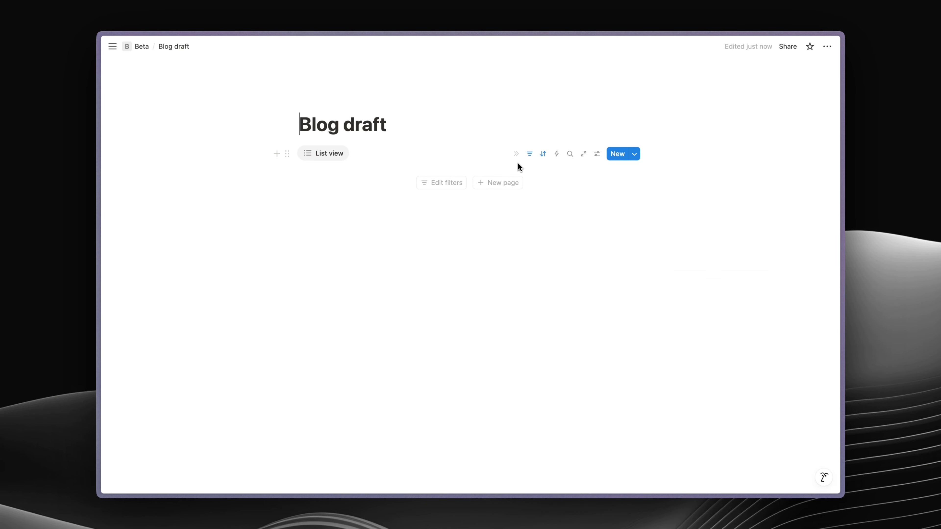
click(531, 156)
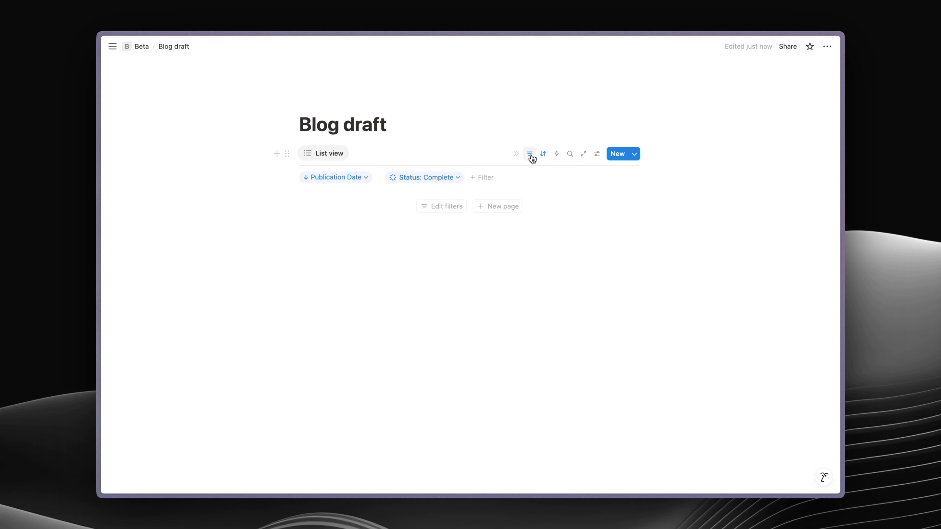
Change the linked list's Status filter to To-do and In progress instead of Complete, and add a new post
click(447, 180)
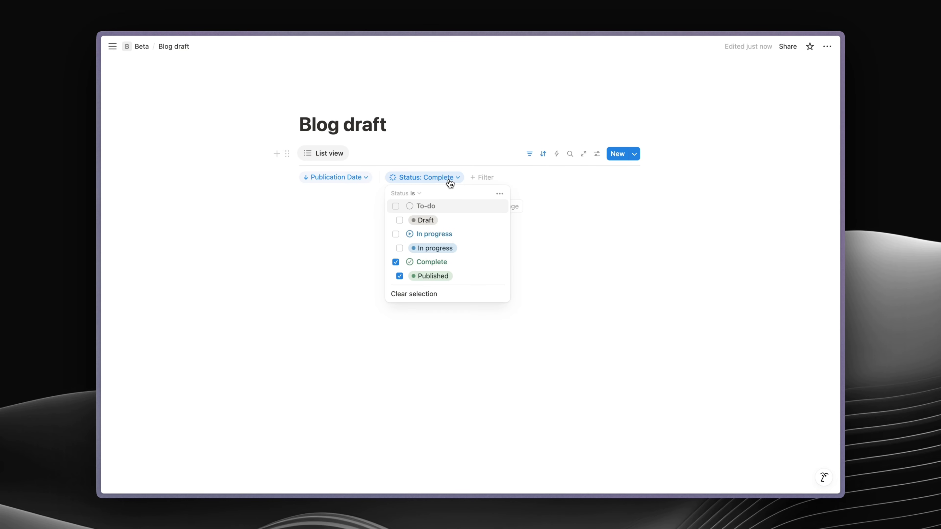
click(397, 207)
click(395, 234)
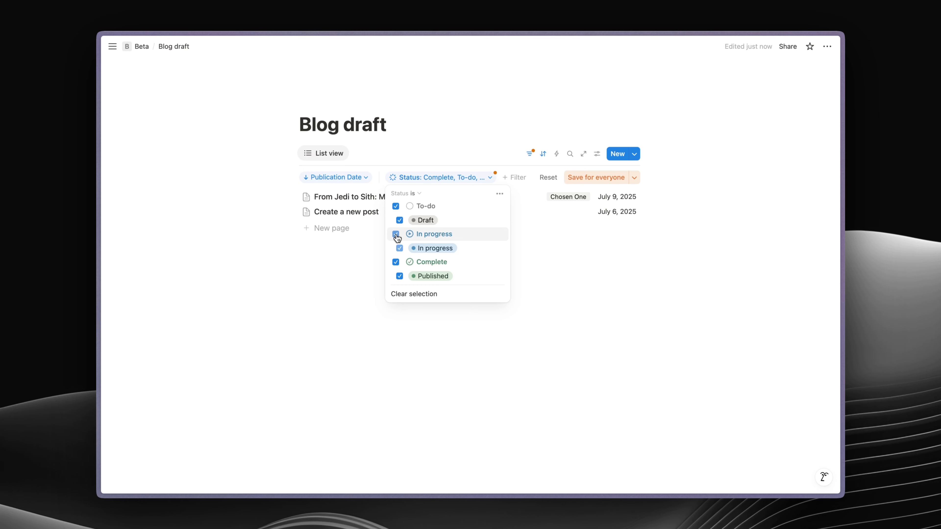
click(395, 262)
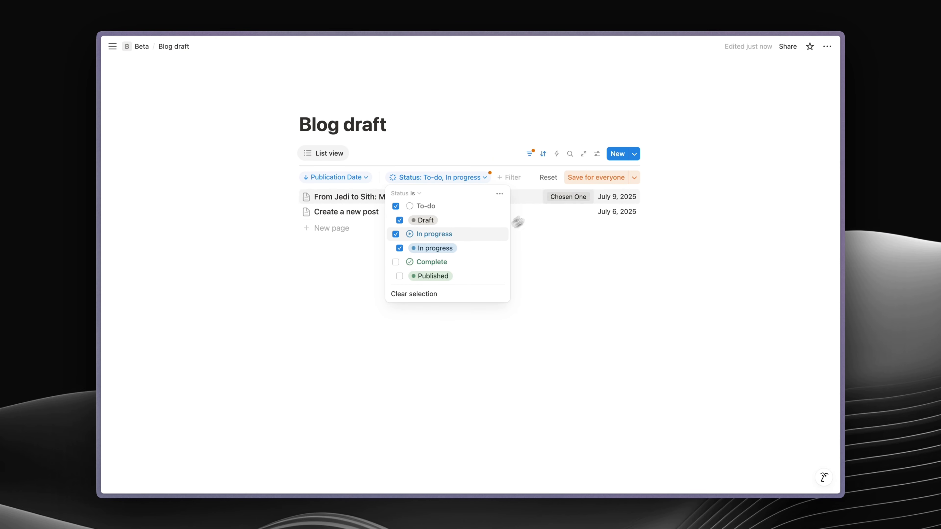
click(582, 181)
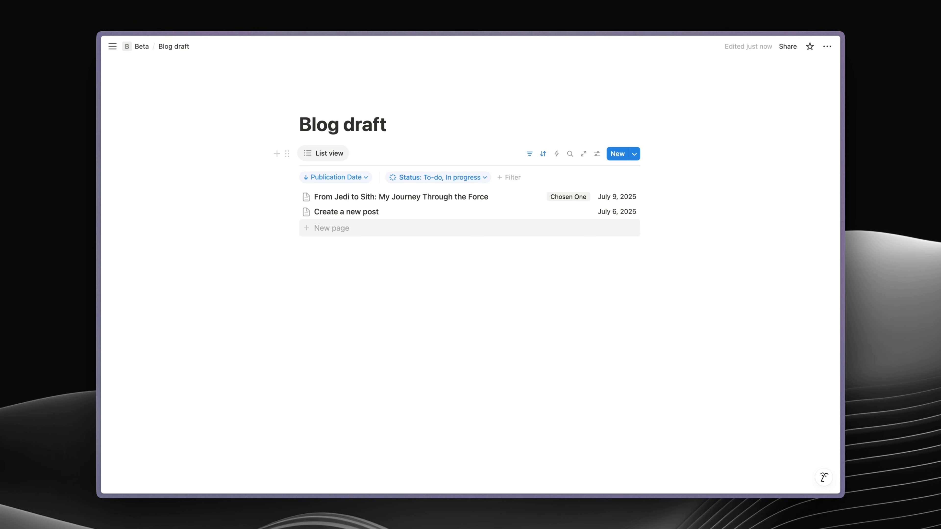
click(381, 229)
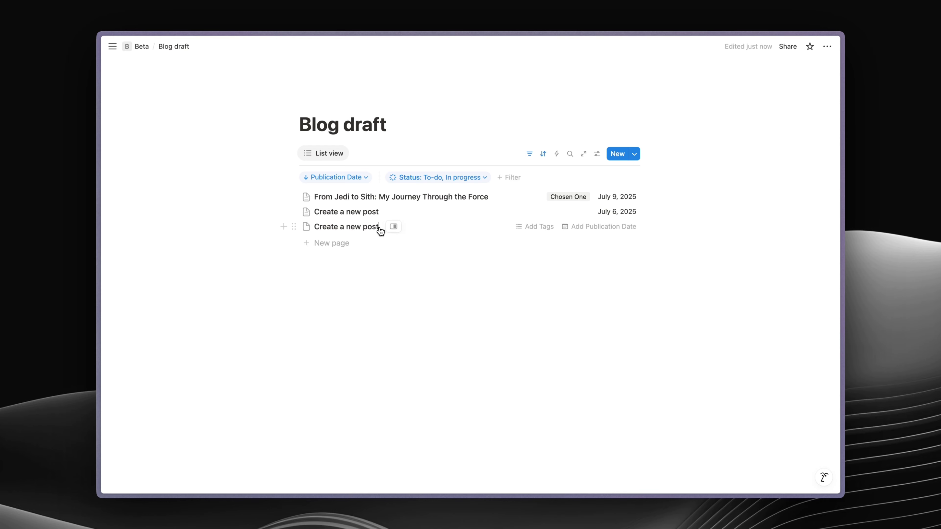
Open the new entry and retitle it 'My new post'
click(394, 227)
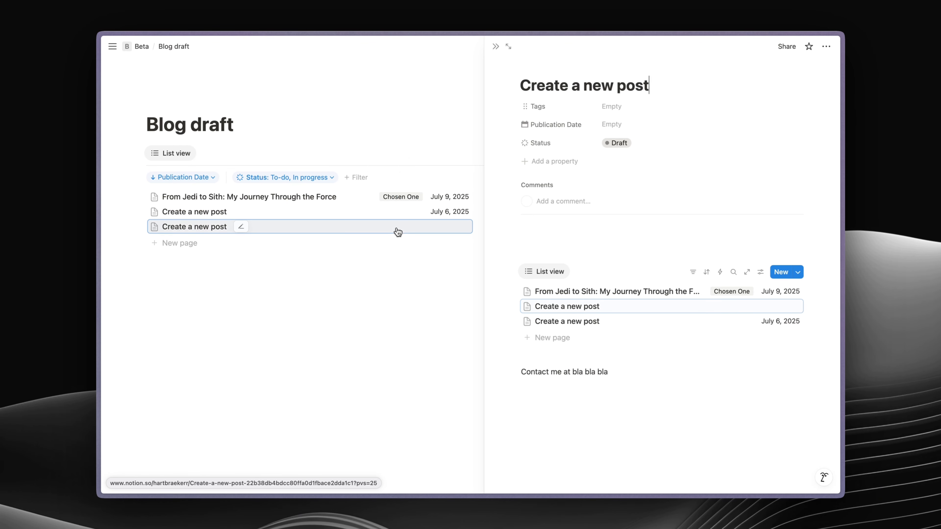
triple_click(593, 85)
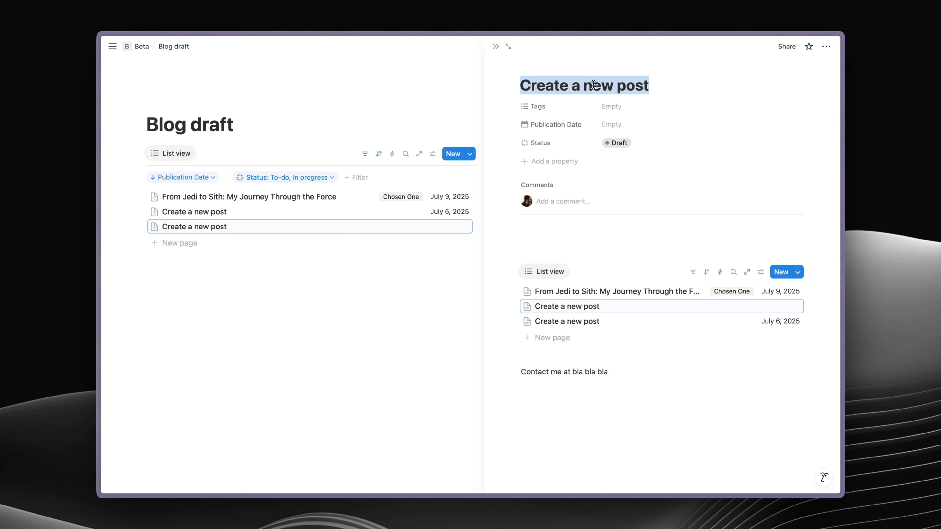
text(My new post)
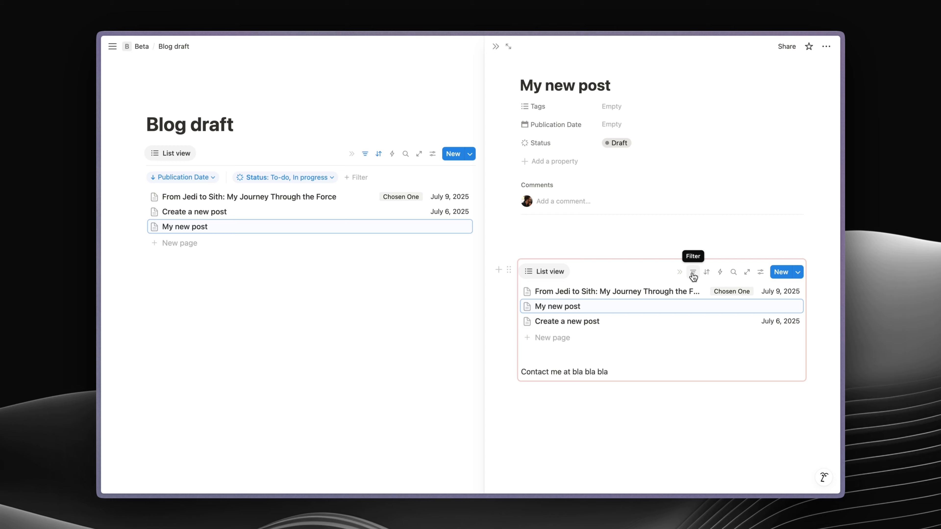
Filter the post's embedded posts list to Complete status only
click(693, 273)
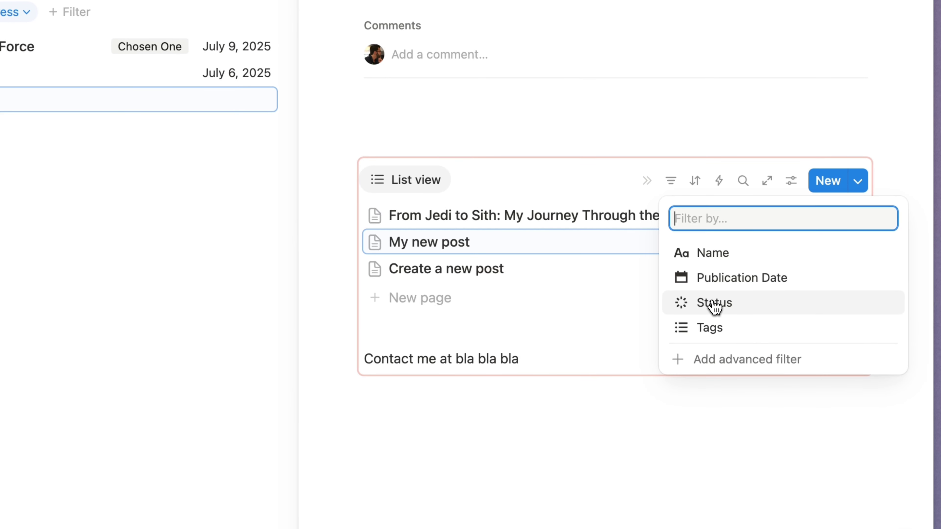
click(715, 303)
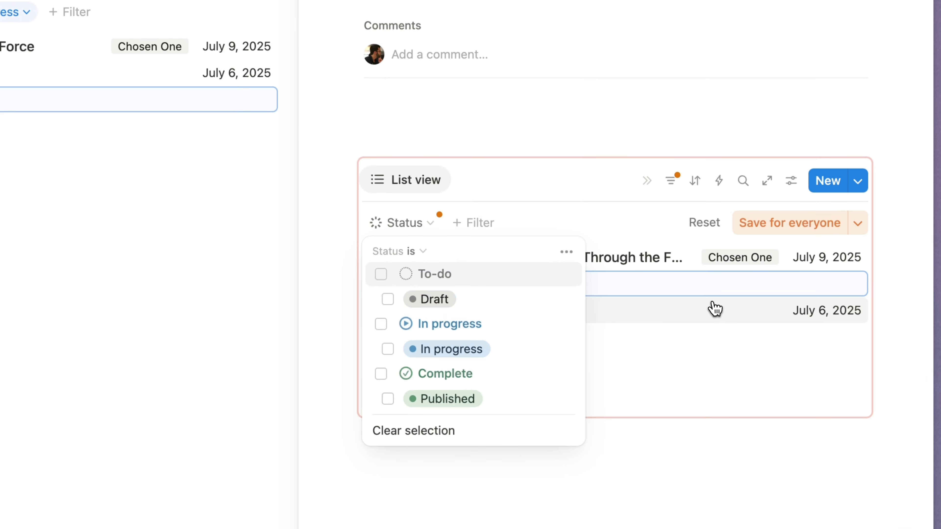
click(381, 374)
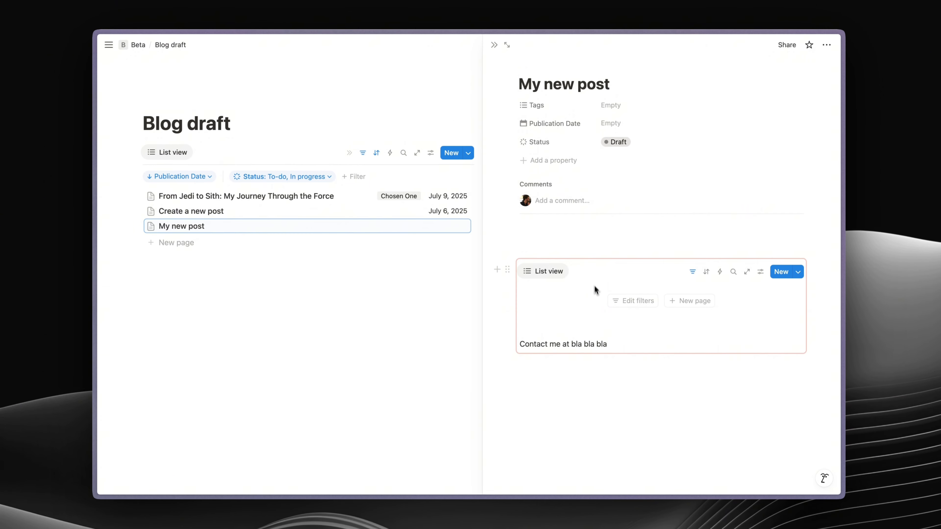
Tag My new post with Padmé and Dark side
click(615, 109)
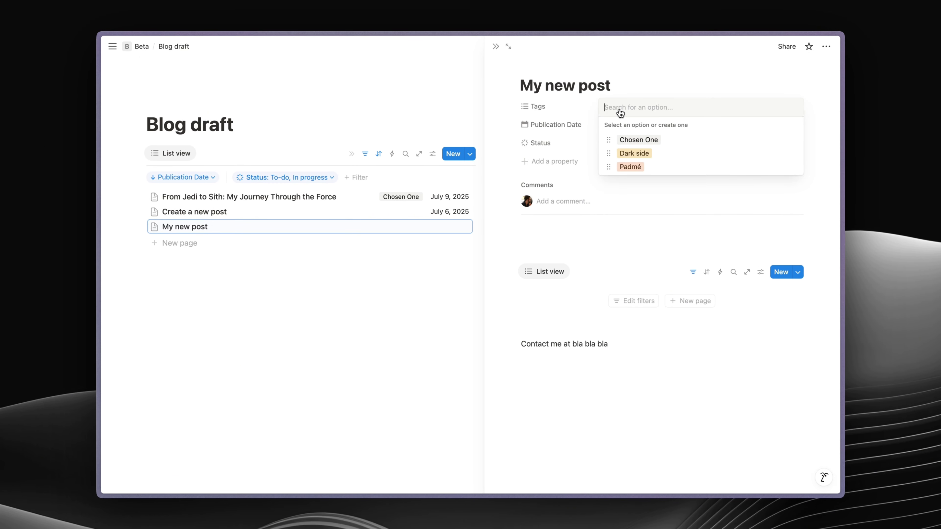
click(643, 167)
click(647, 155)
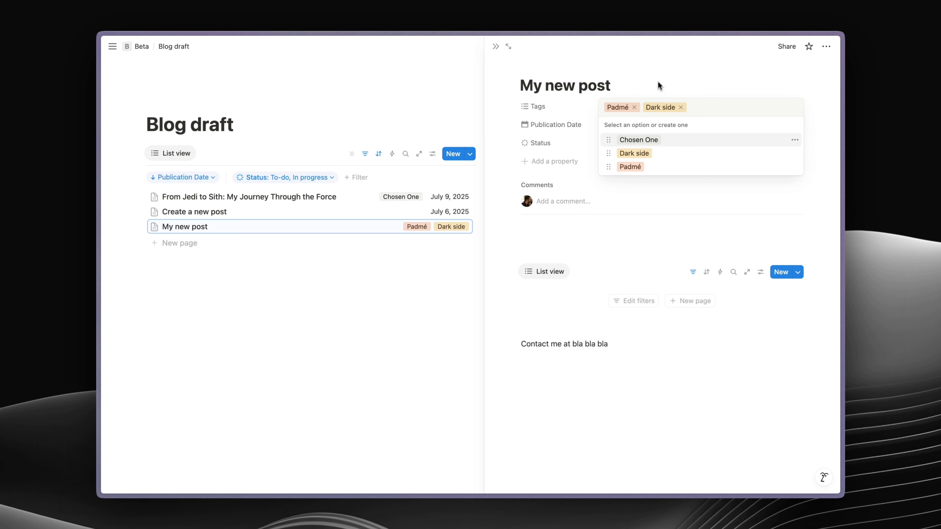
click(647, 85)
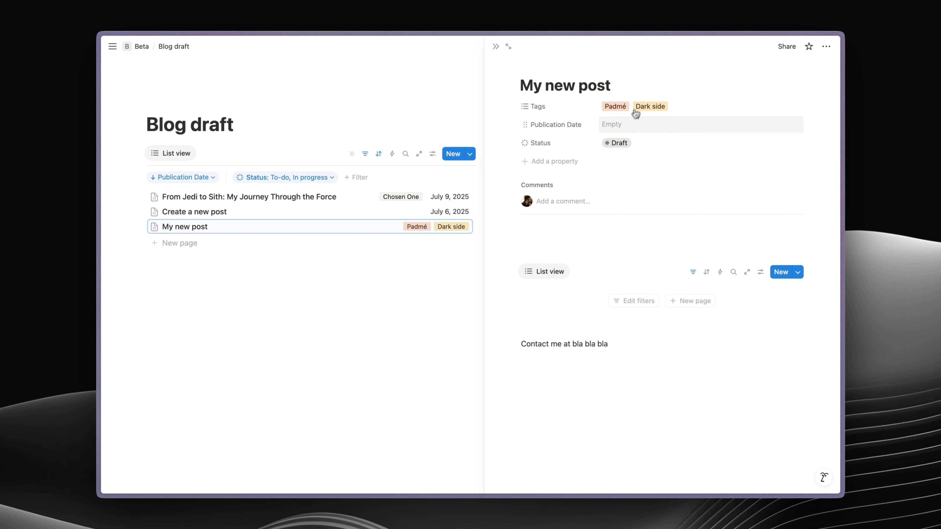
Set the publication date to July 2, 2025 and the status to Published
click(630, 125)
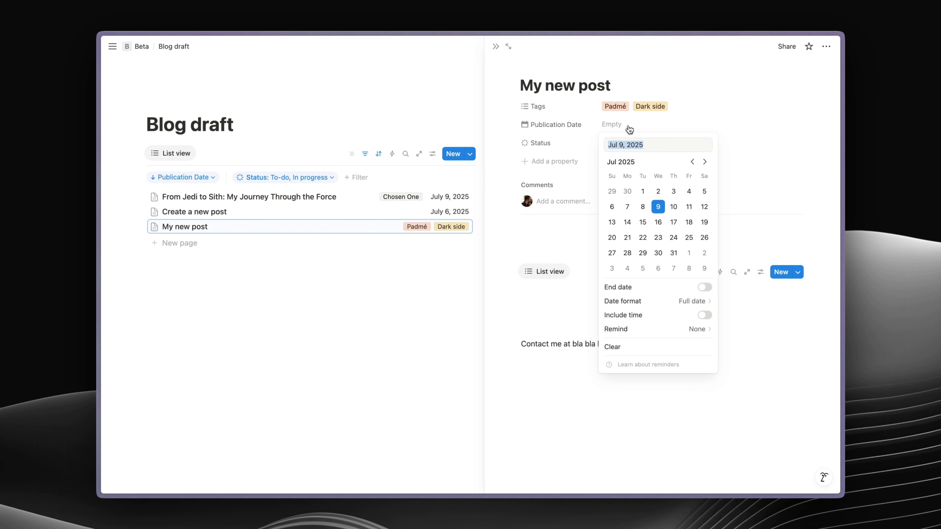
click(654, 192)
click(683, 93)
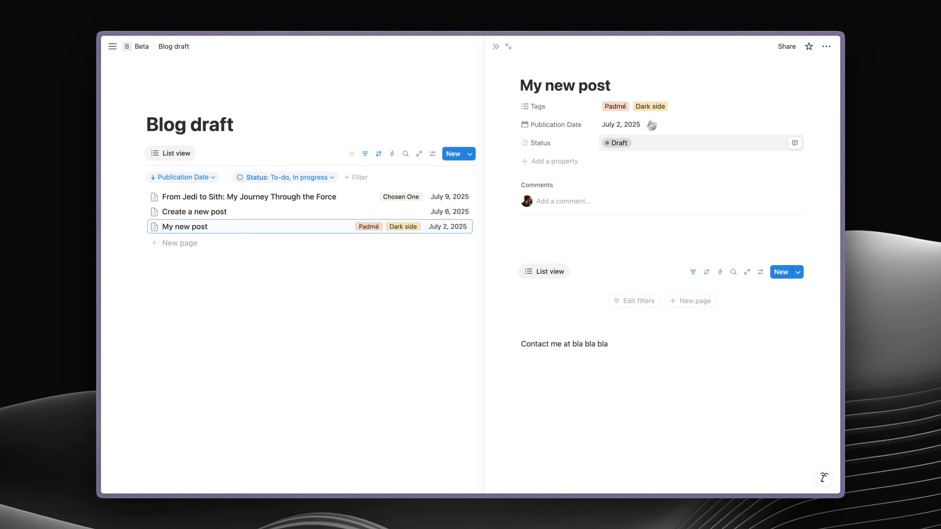
click(628, 147)
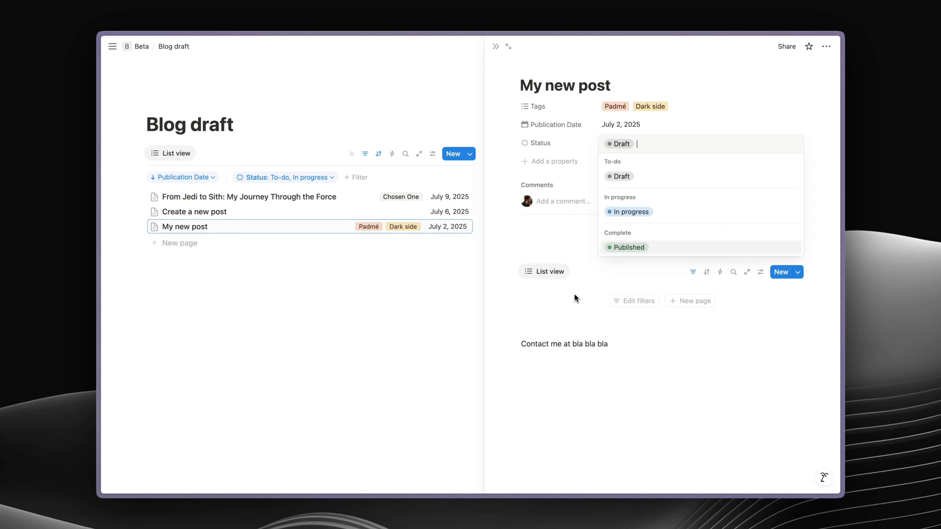
click(631, 248)
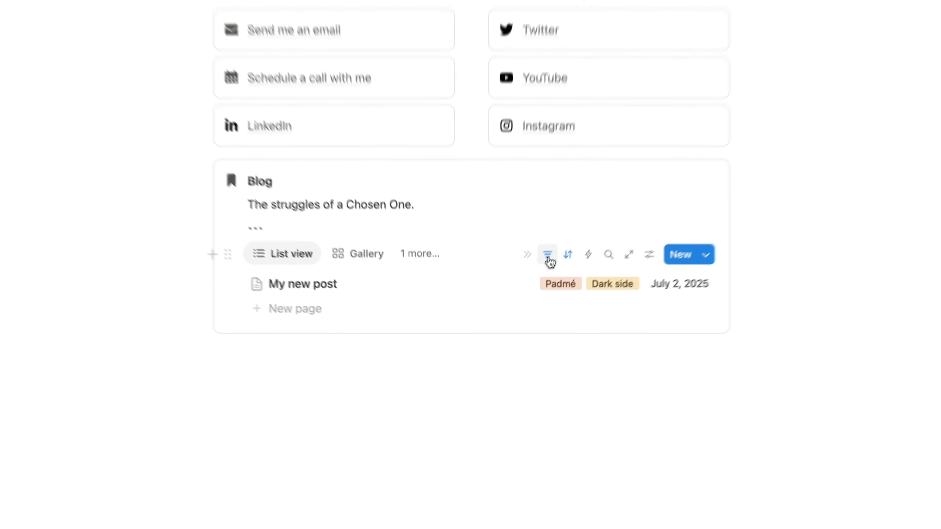
click(521, 304)
click(478, 273)
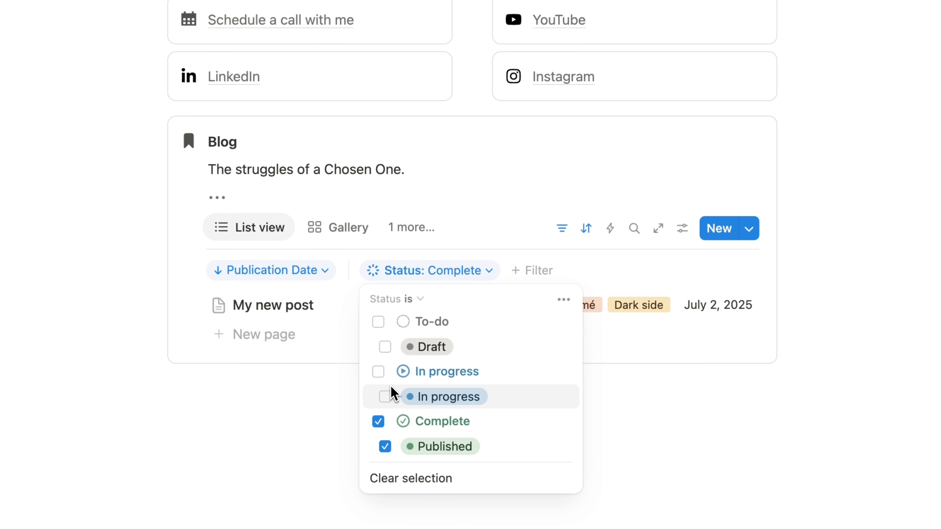
click(507, 170)
click(562, 228)
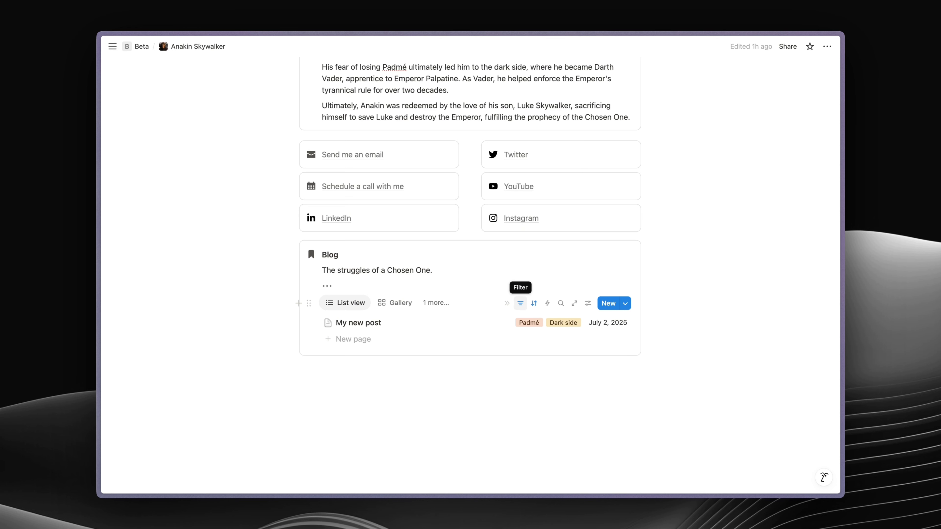
click(520, 303)
click(478, 327)
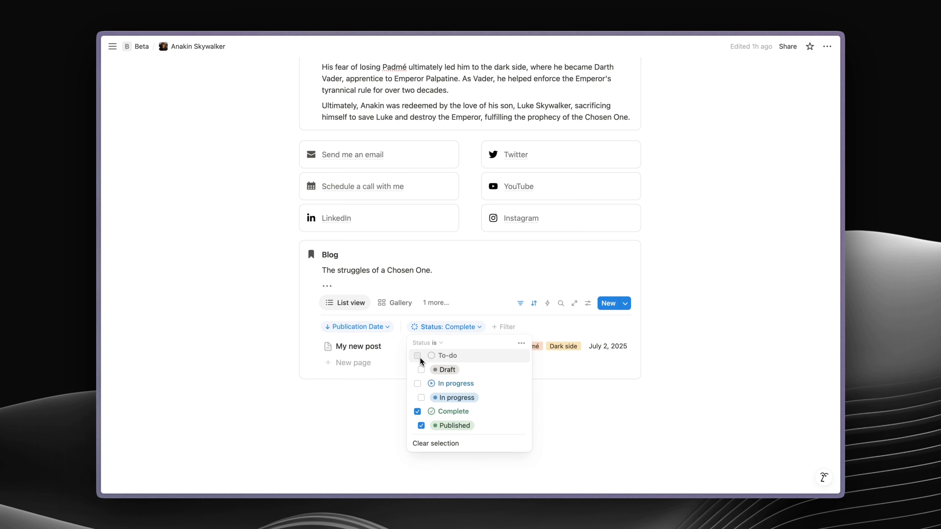
click(522, 306)
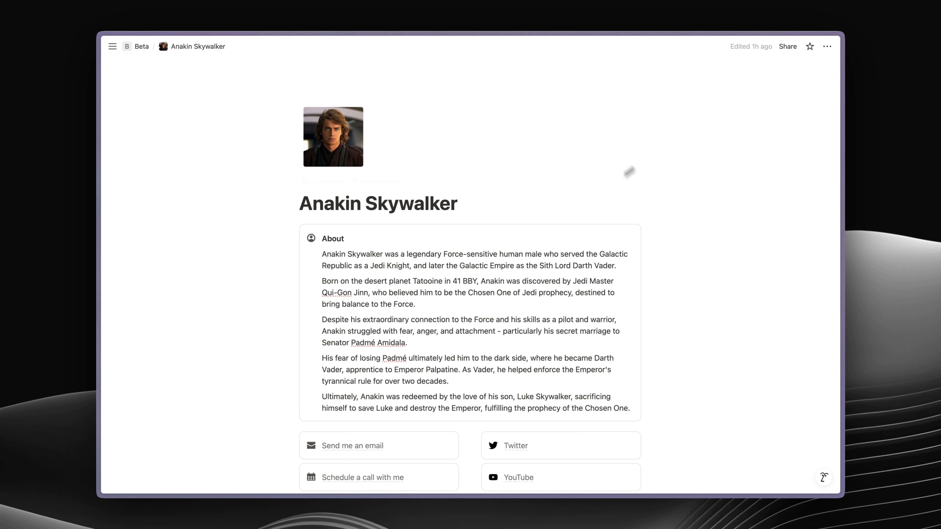
Turn on Full width for the Anakin Skywalker page
click(826, 50)
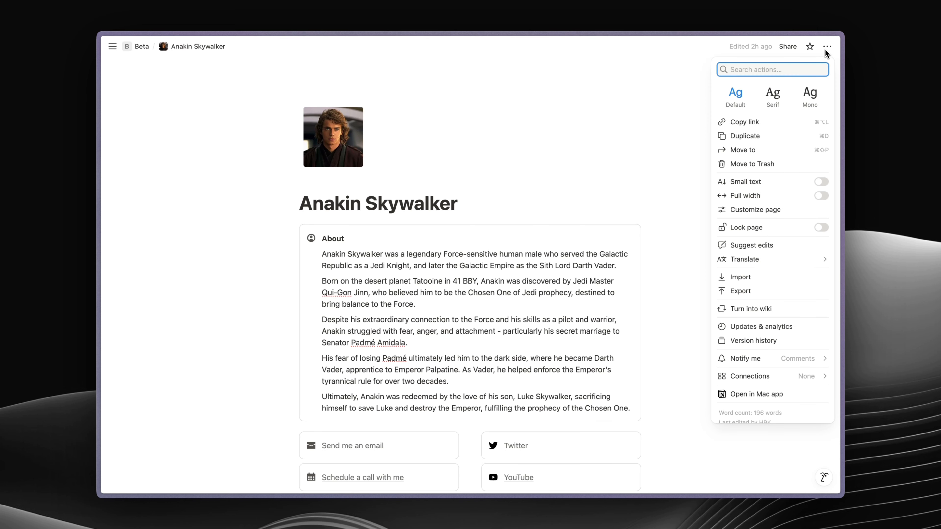
click(821, 196)
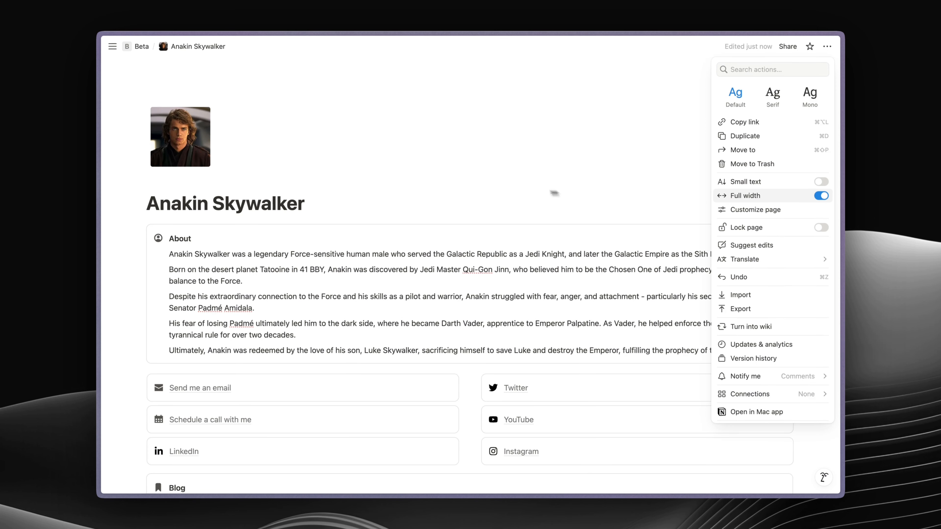
click(554, 193)
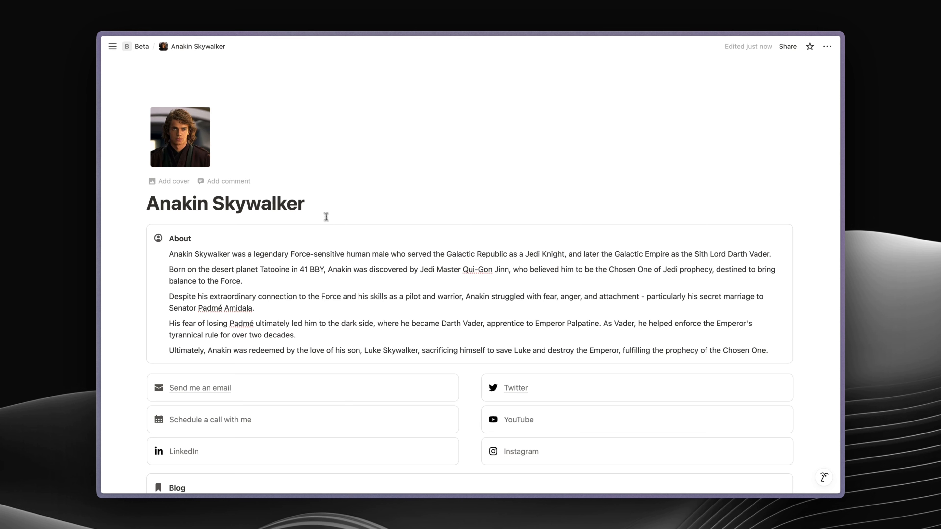
Add an empty block below the title and drag the About block up
click(322, 209)
key(Return)
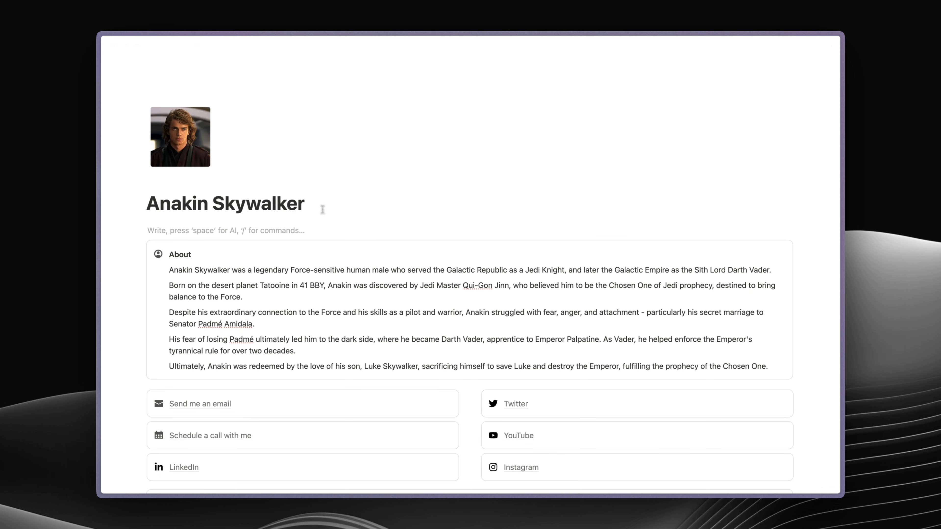
text(/col)
key(BackSpace)
key(BackSpace)
key(BackSpace)
key(BackSpace)
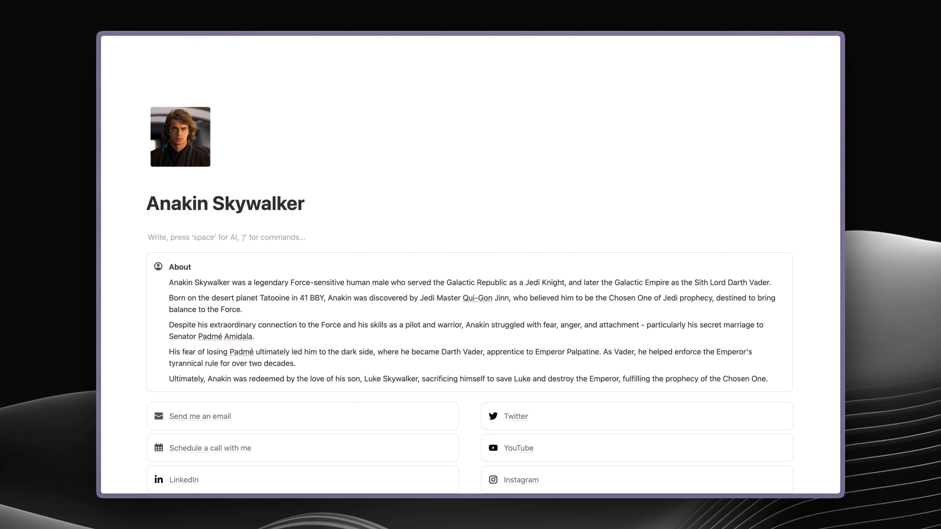
scroll(262, 204, down, 2)
drag(139, 216, 164, 190)
scroll(138, 248, down, 5)
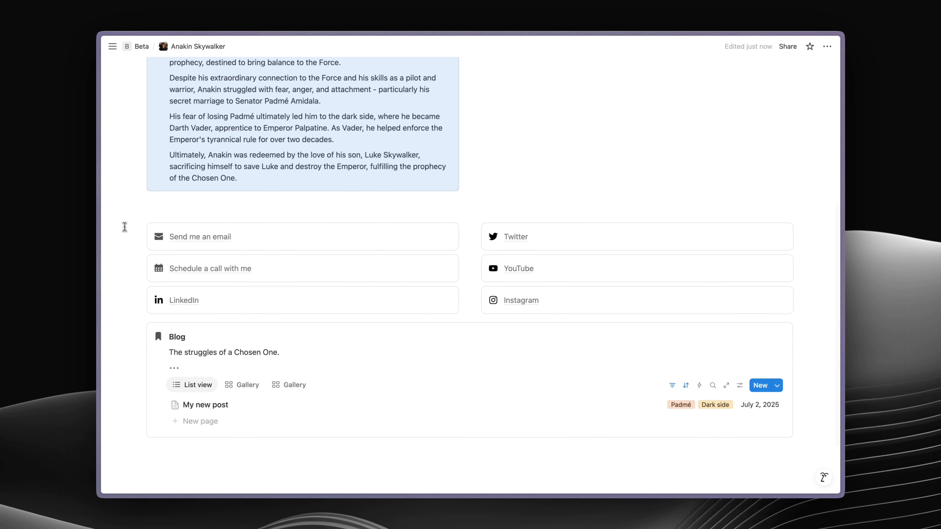
Try moving the six link blocks higher on the page, then undo it
click(120, 214)
drag(119, 227, 365, 253)
drag(551, 309, 551, 309)
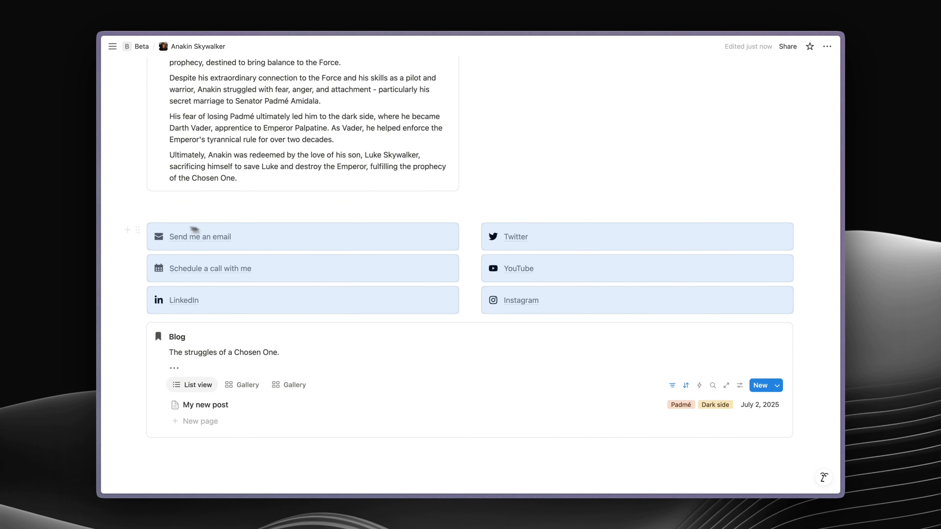
drag(136, 230, 155, 201)
click(546, 213)
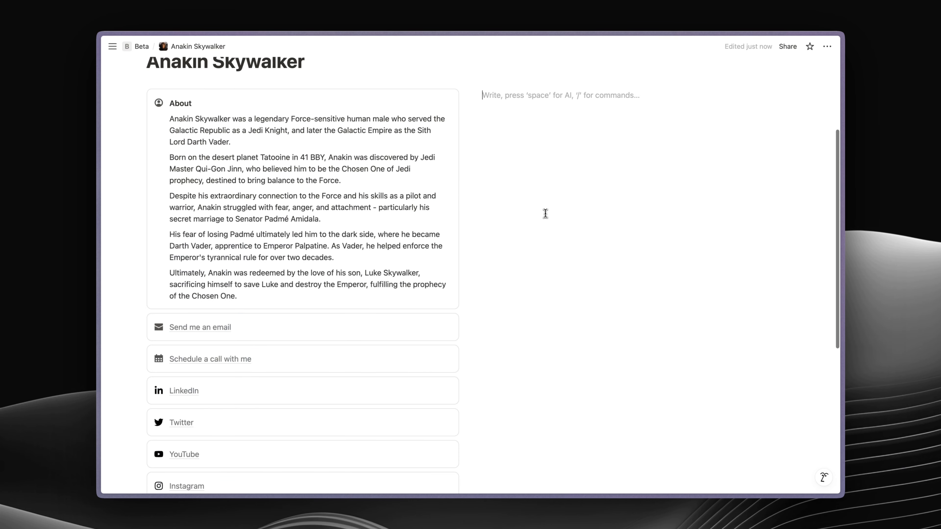
scroll(542, 218, down, 3)
key(super+z)
Split the links into two columns, with Twitter, YouTube and Instagram on the right
click(301, 233)
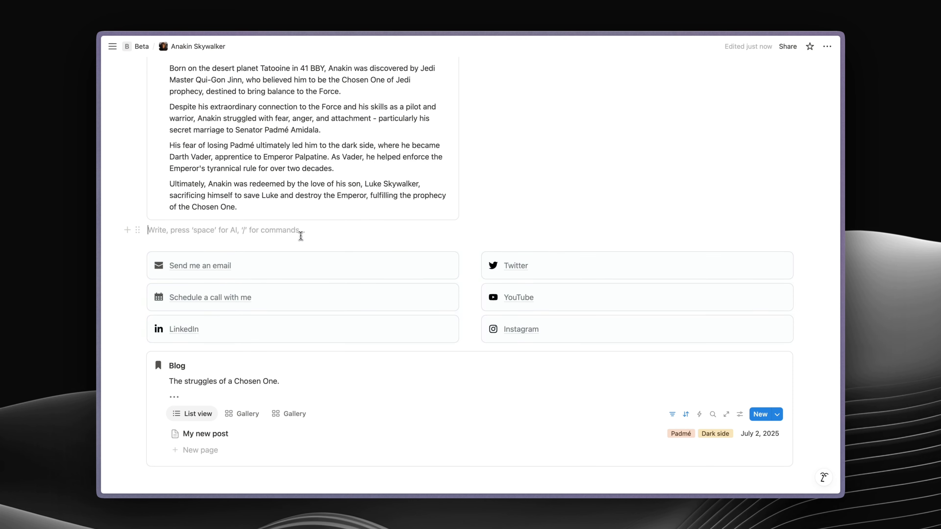
text(/col)
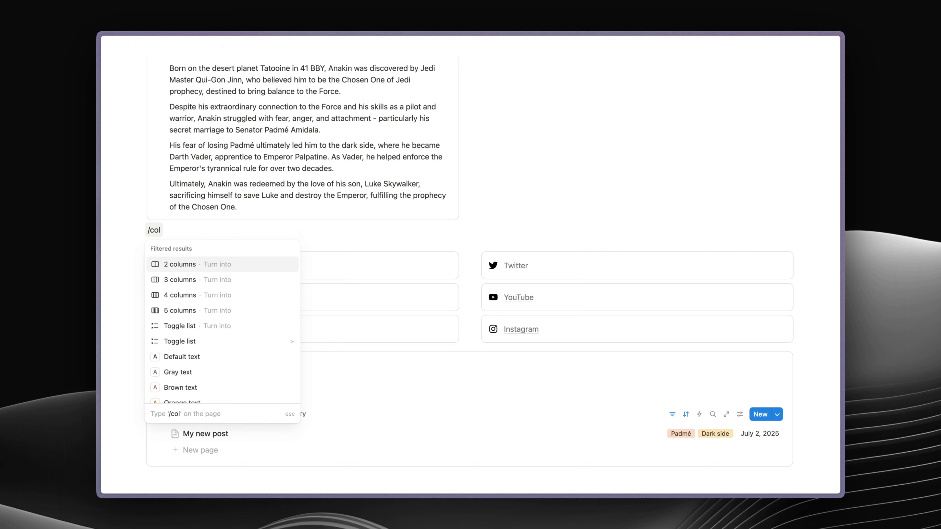
key(Return)
drag(143, 271, 214, 342)
drag(138, 273, 163, 236)
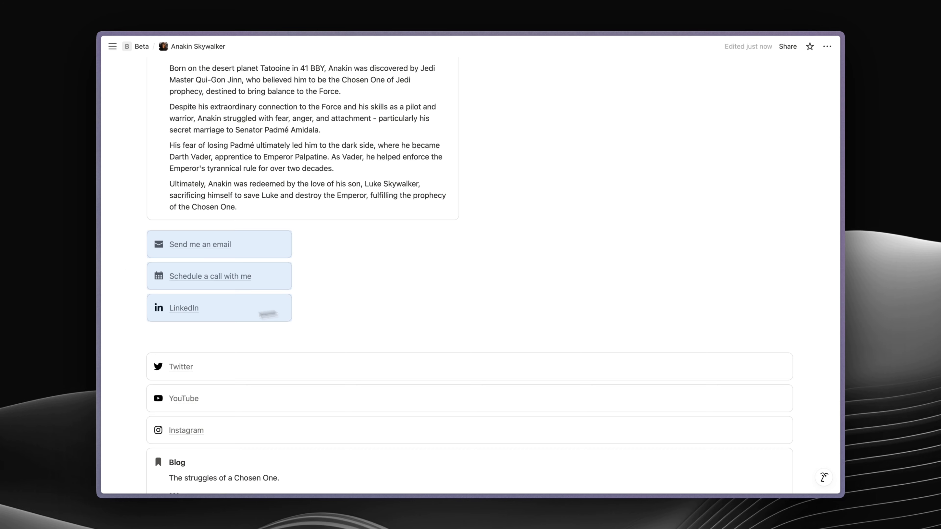
drag(138, 293, 314, 166)
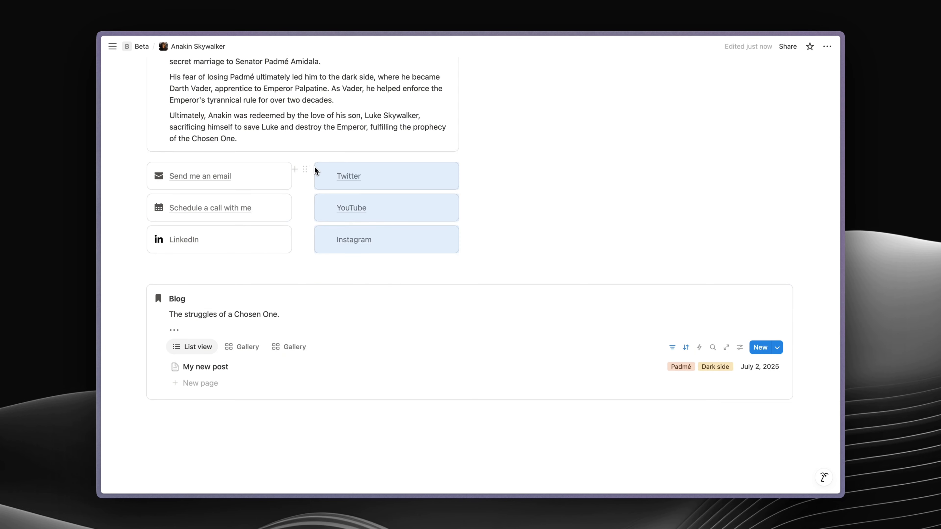
Move the Blog section into a column beside About
scroll(399, 225, up, 5)
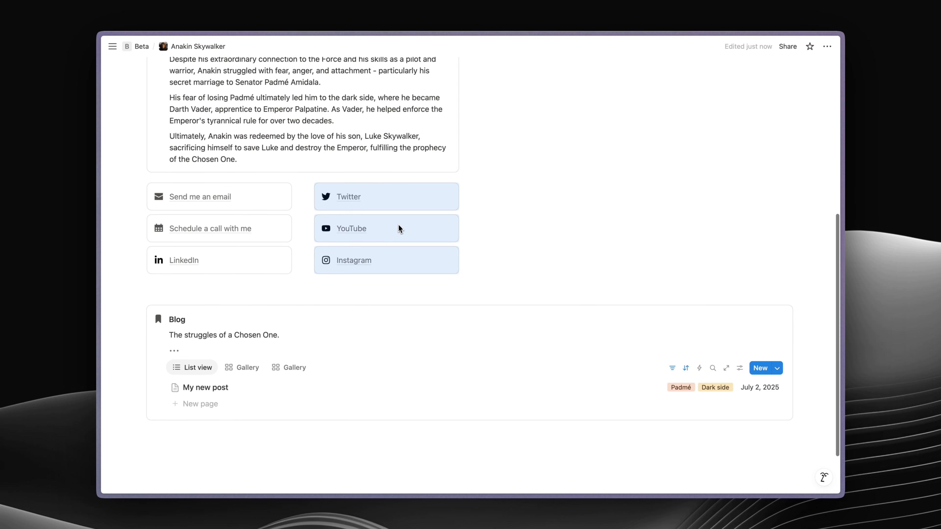
drag(139, 434, 494, 108)
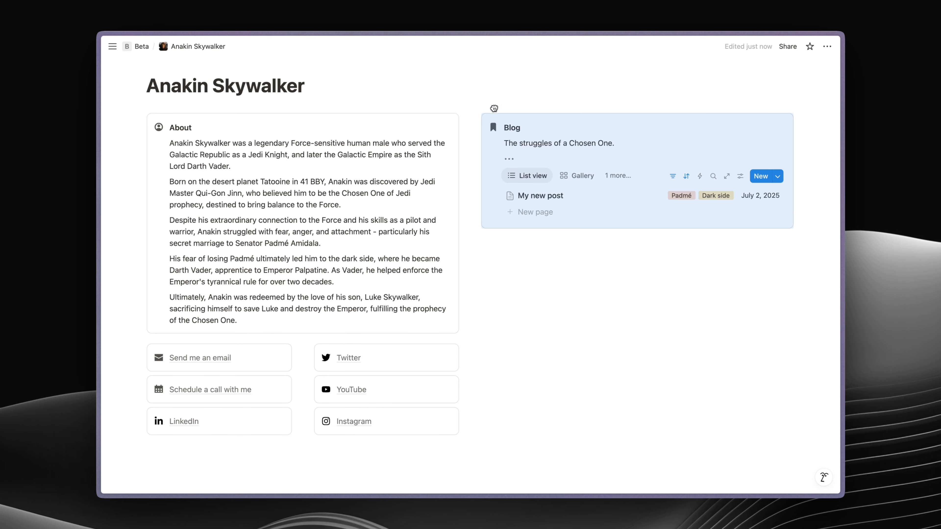
click(626, 270)
scroll(626, 269, up, 3)
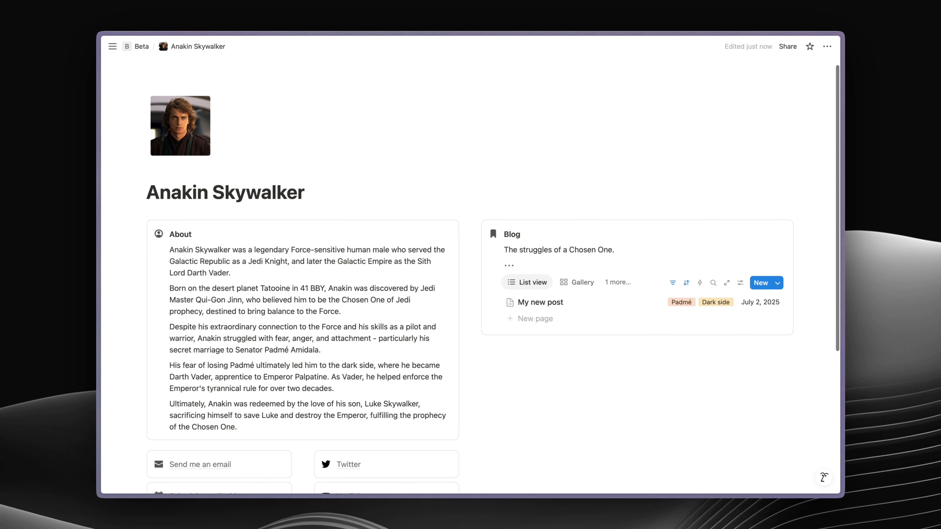
click(537, 314)
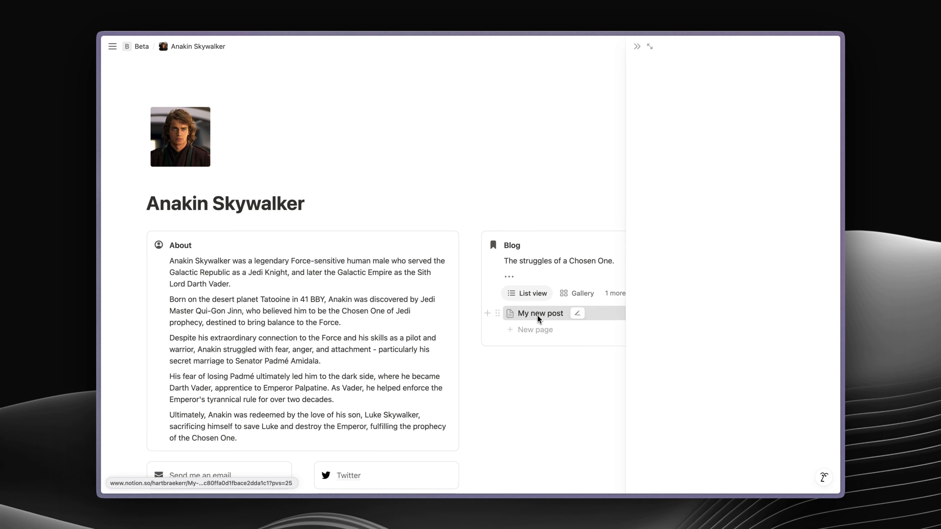
scroll(373, 205, down, 6)
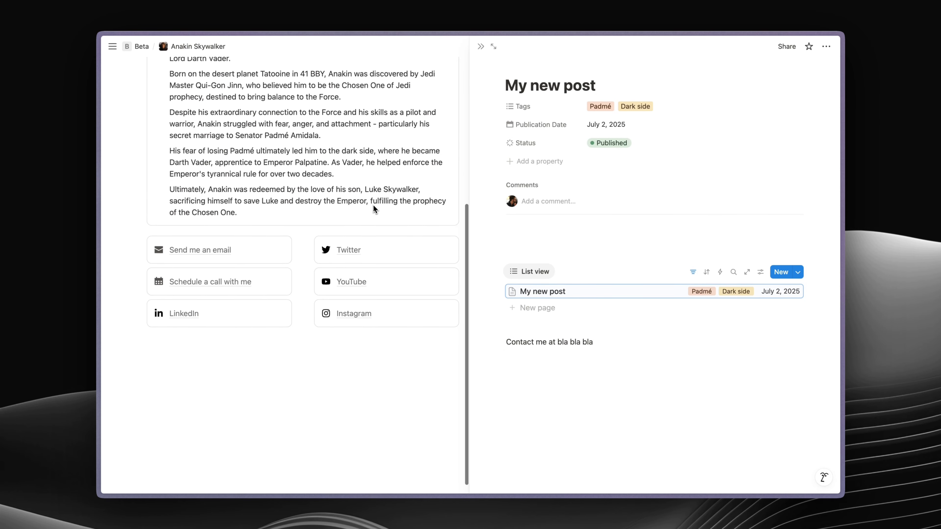
scroll(373, 204, up, 6)
click(372, 204)
scroll(465, 169, down, 1)
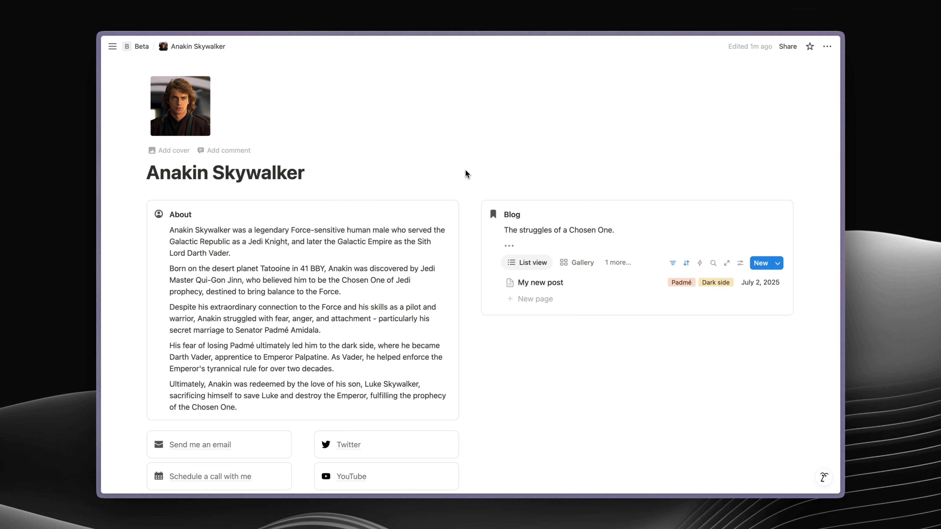